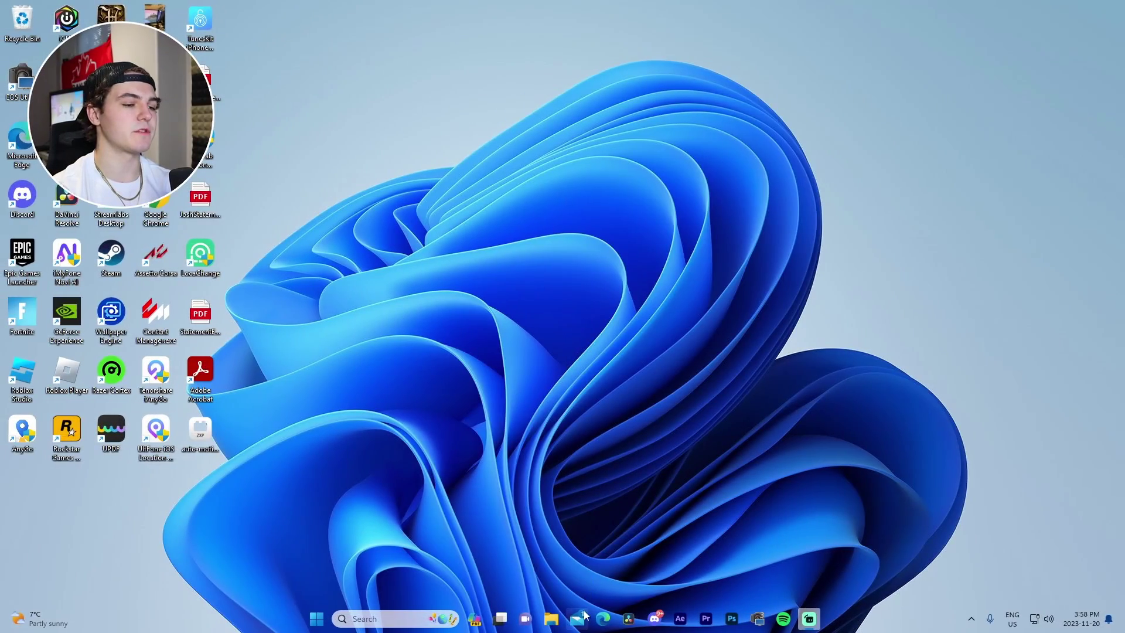
Step: In the web browser, search for "davinci resolve download" and view the free download option on Blackmagic Design's DaVinci Resolve 18 page
left_click(603, 618)
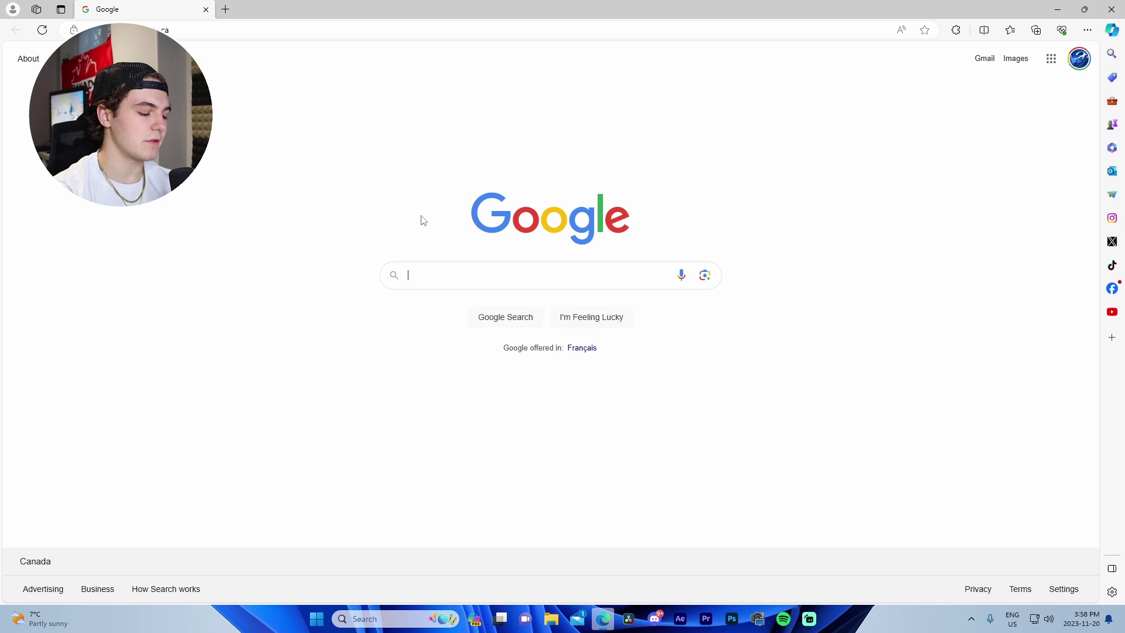
type("davi")
left_click(468, 301)
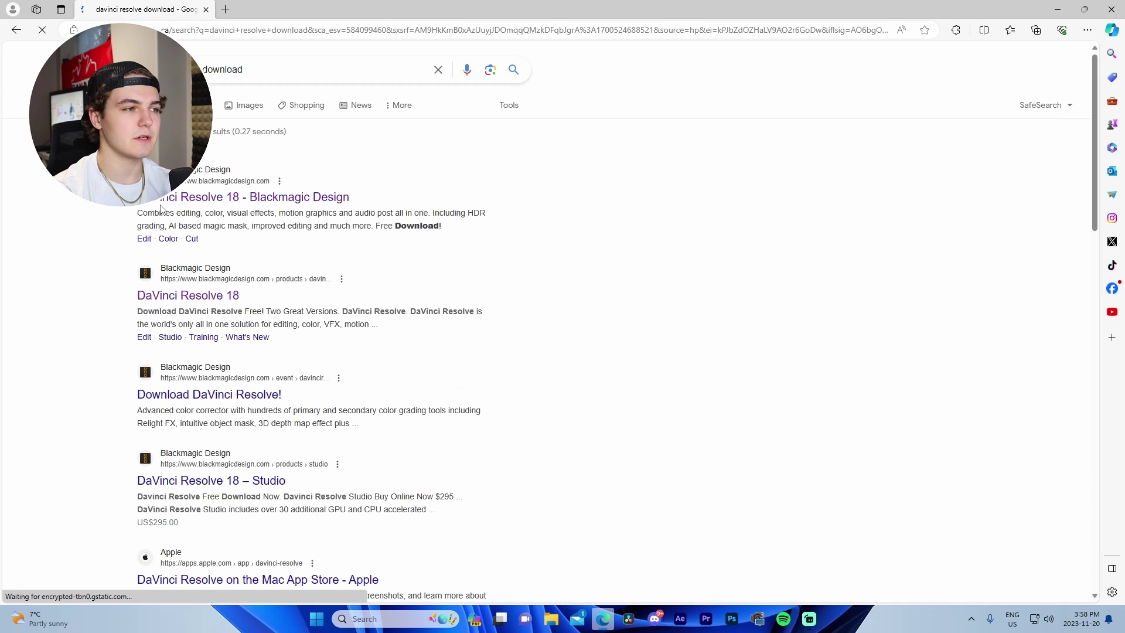
left_click(243, 193)
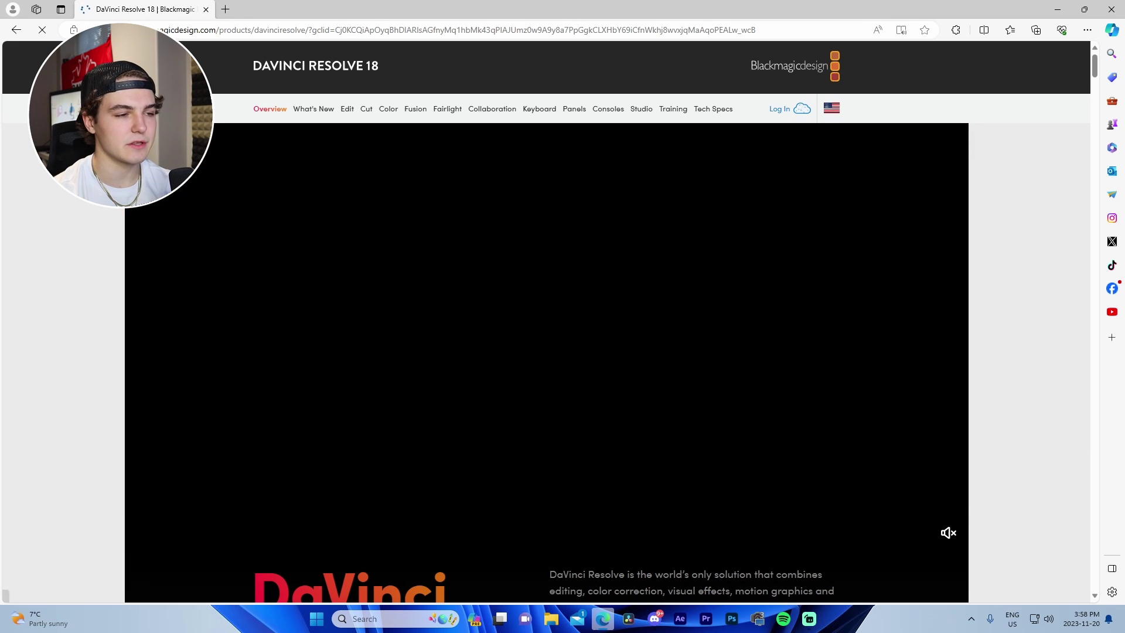
scroll(378, 305, "down", 9)
scroll(265, 317, "up", 2)
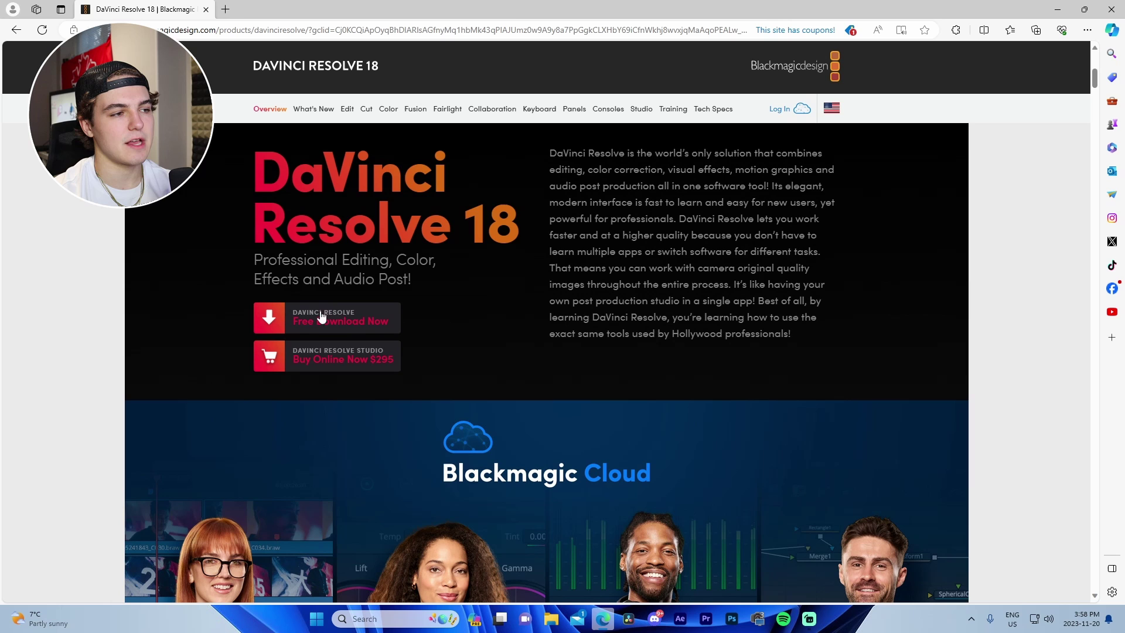
left_click(206, 10)
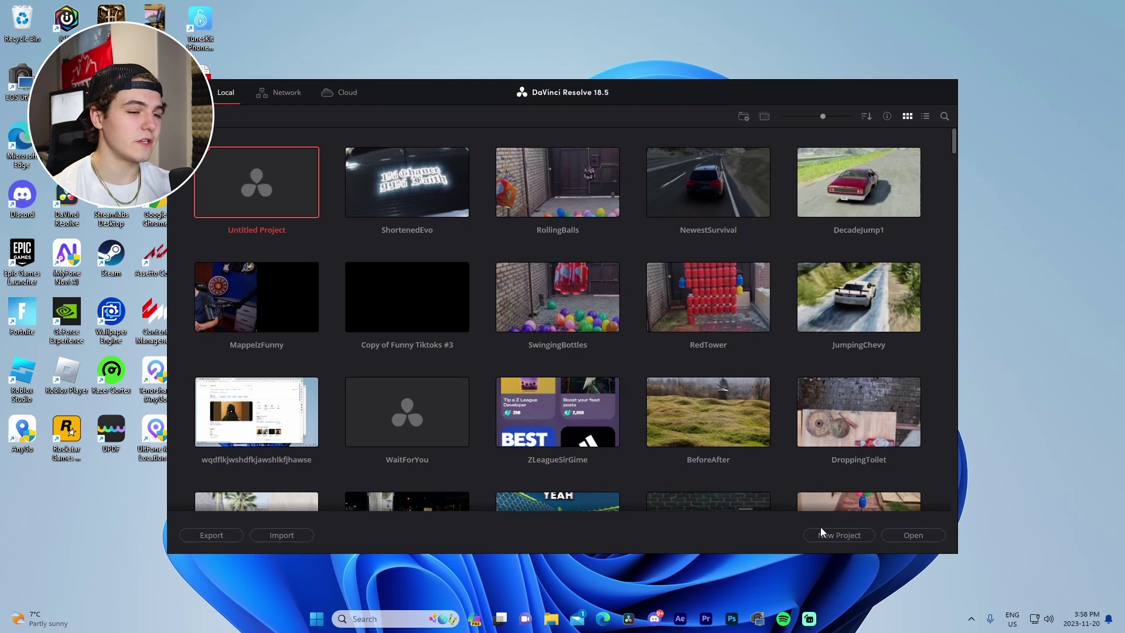
Step: Create a new DaVinci Resolve project named OGFortniteTutorialSample and switch it to the Edit page
left_click(820, 526)
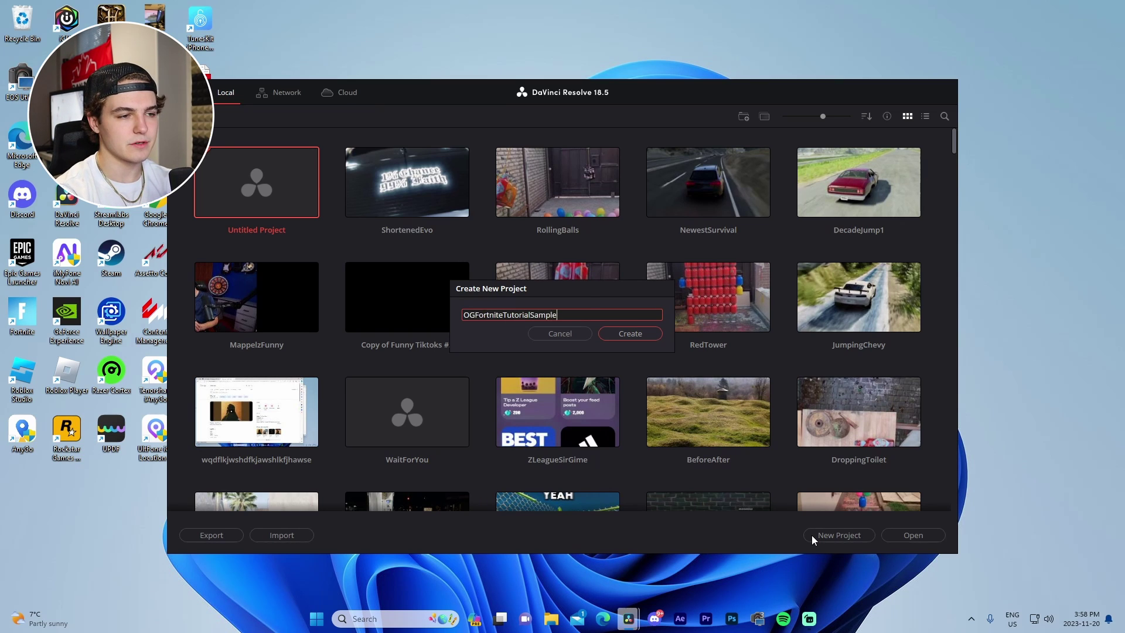
key("Return")
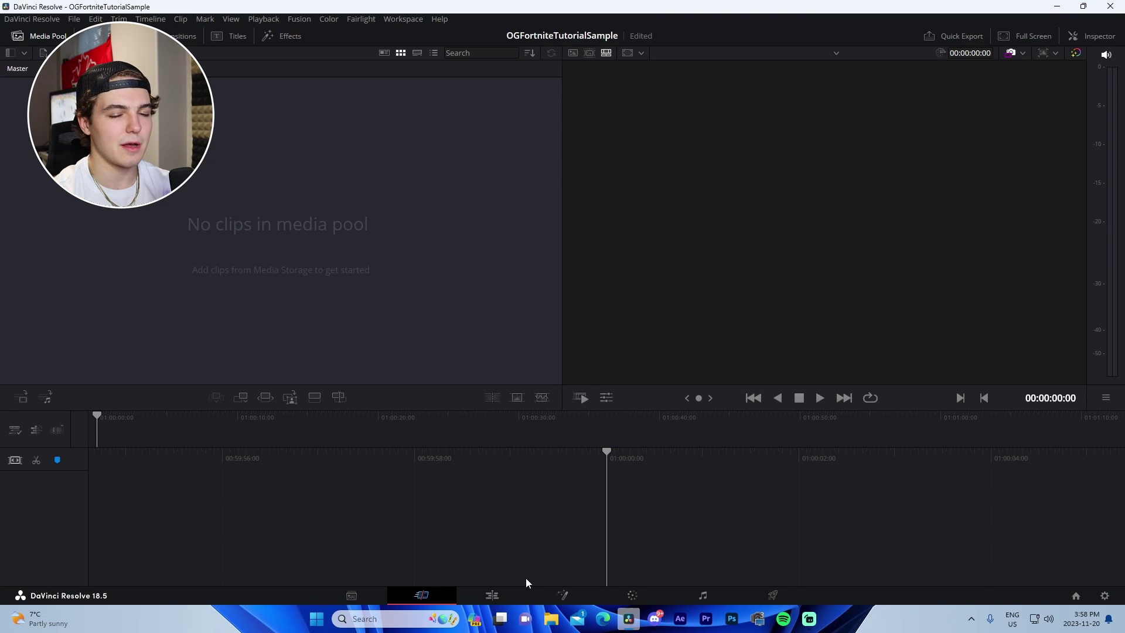
mouse_move(502, 613)
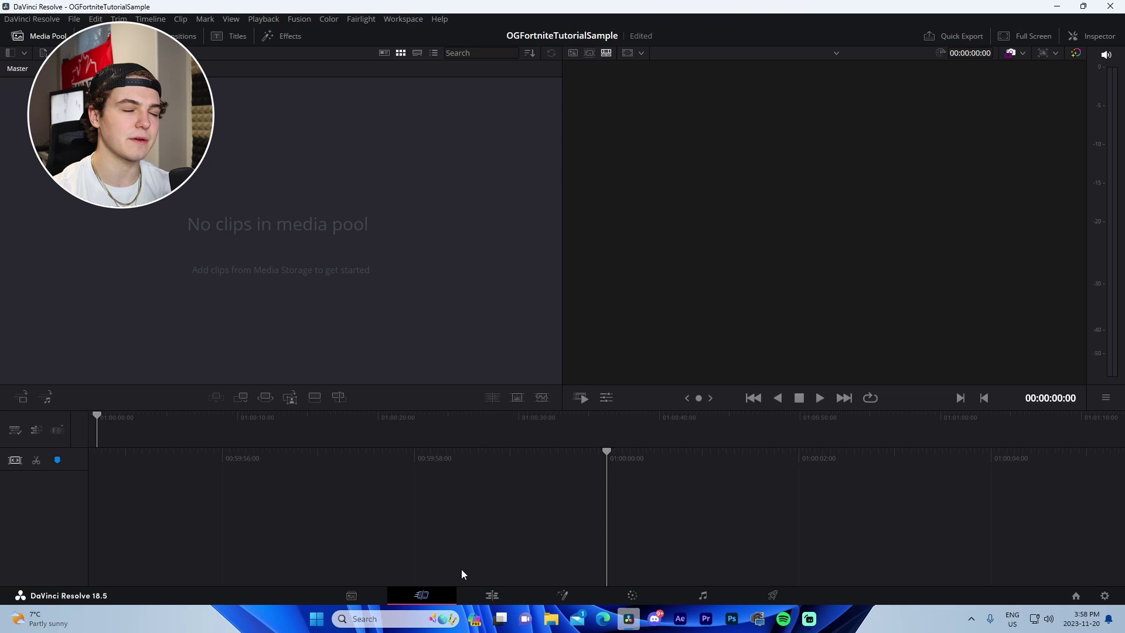
left_click(491, 596)
Step: Set the project's timeline frame rate to 60 frames per second and save the project settings
left_click(74, 19)
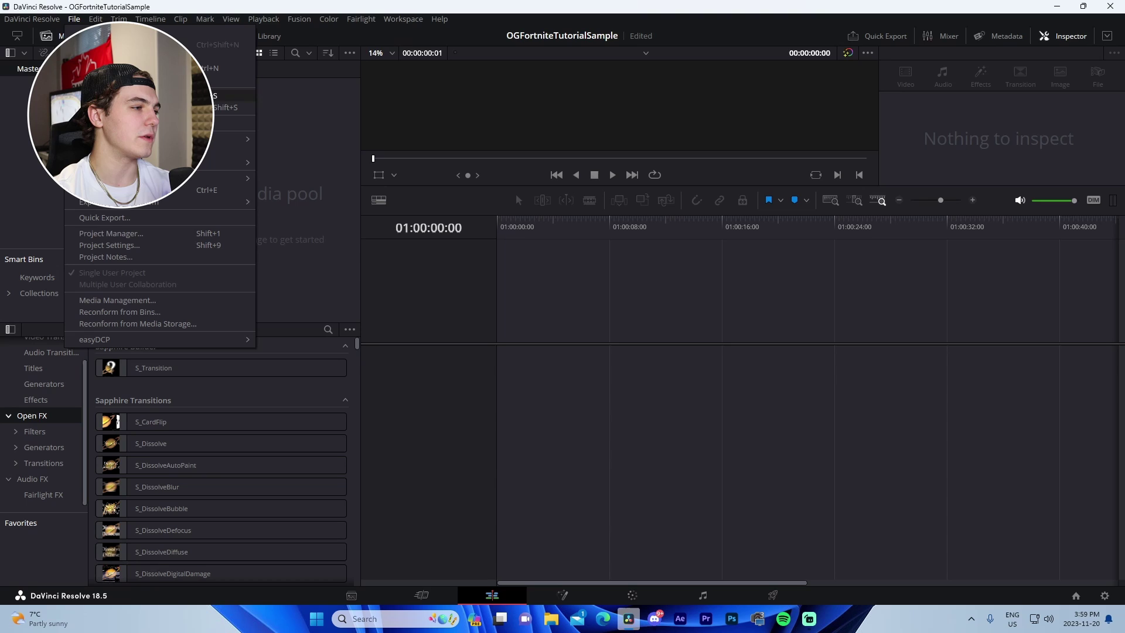
left_click(111, 246)
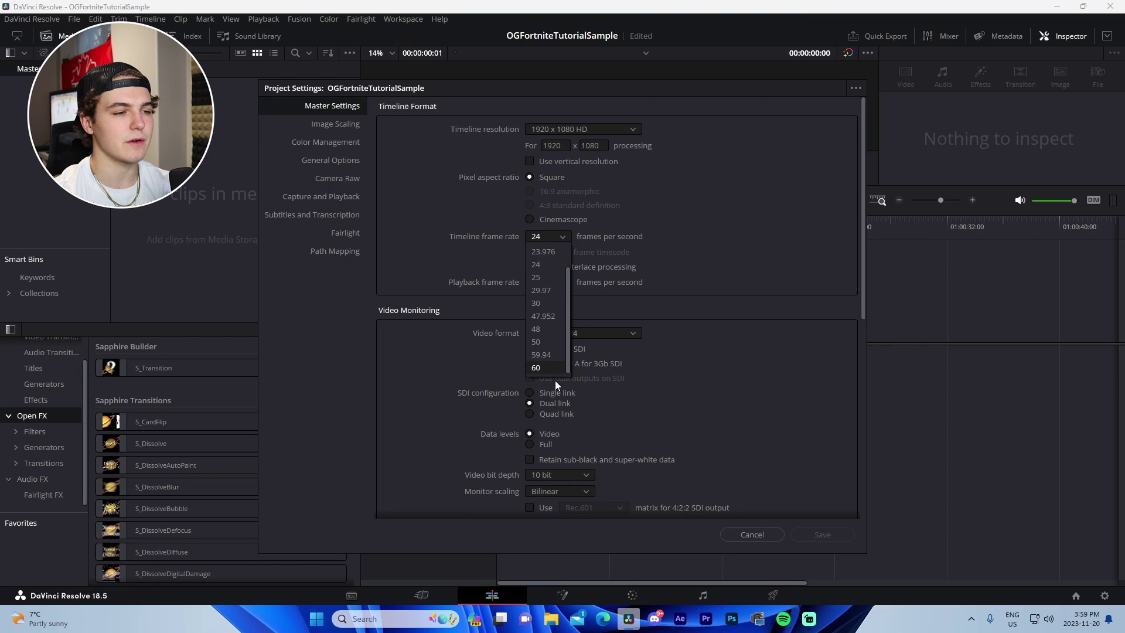
left_click(553, 369)
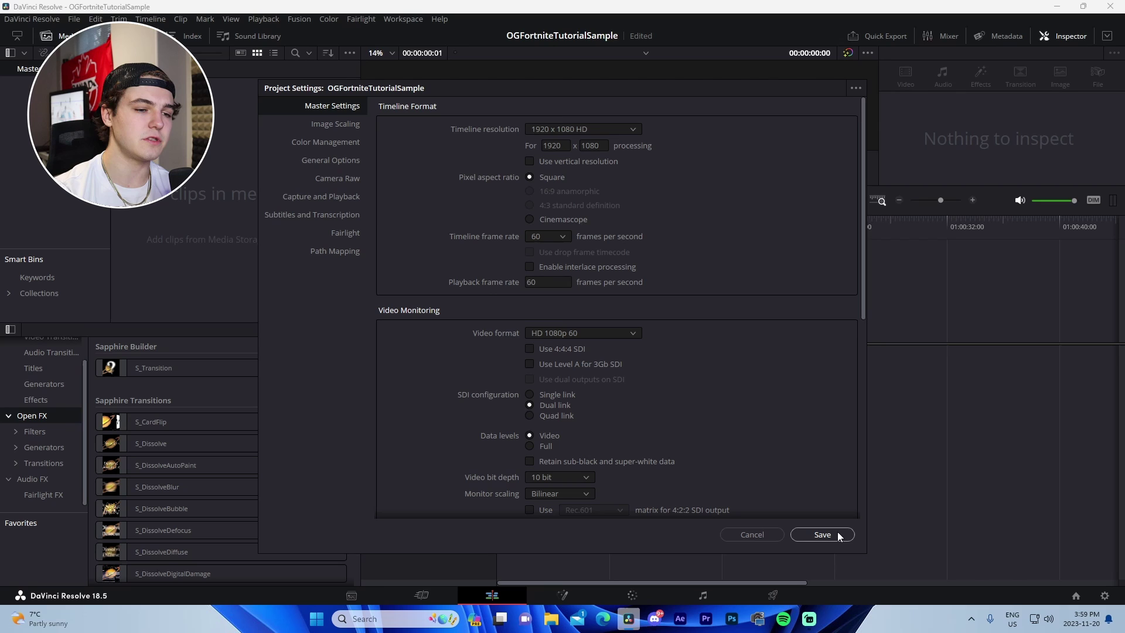
left_click(816, 535)
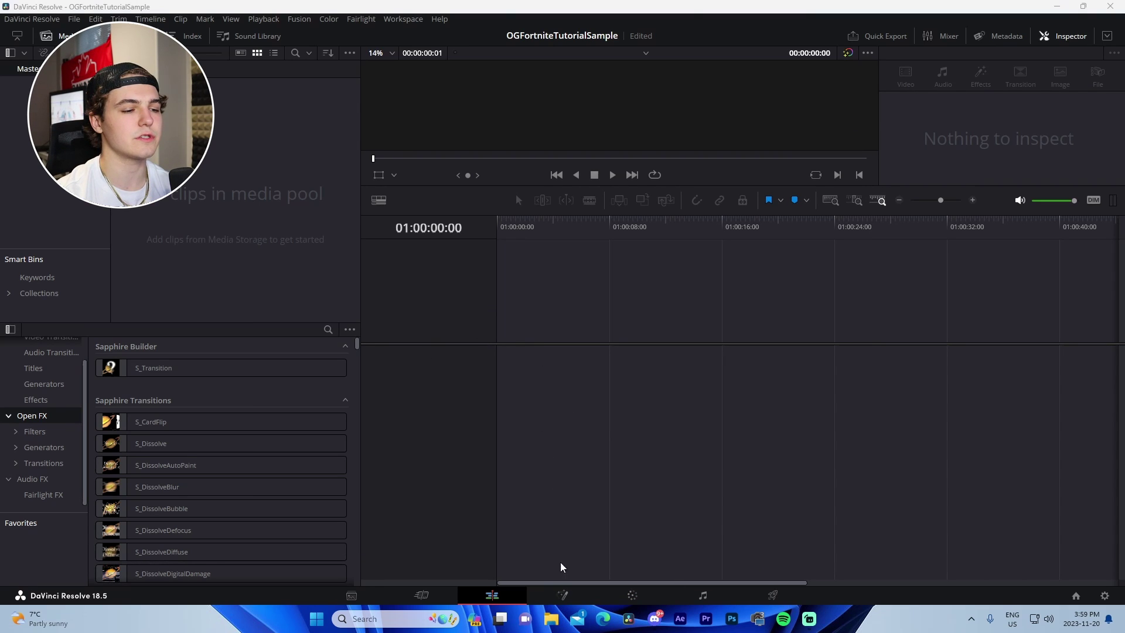
Step: From the Fortnite Montage Nov 19 folder on Local Disk (C:), import the 138, 150, 165 and 170 filler clips into the media pool
left_click(553, 619)
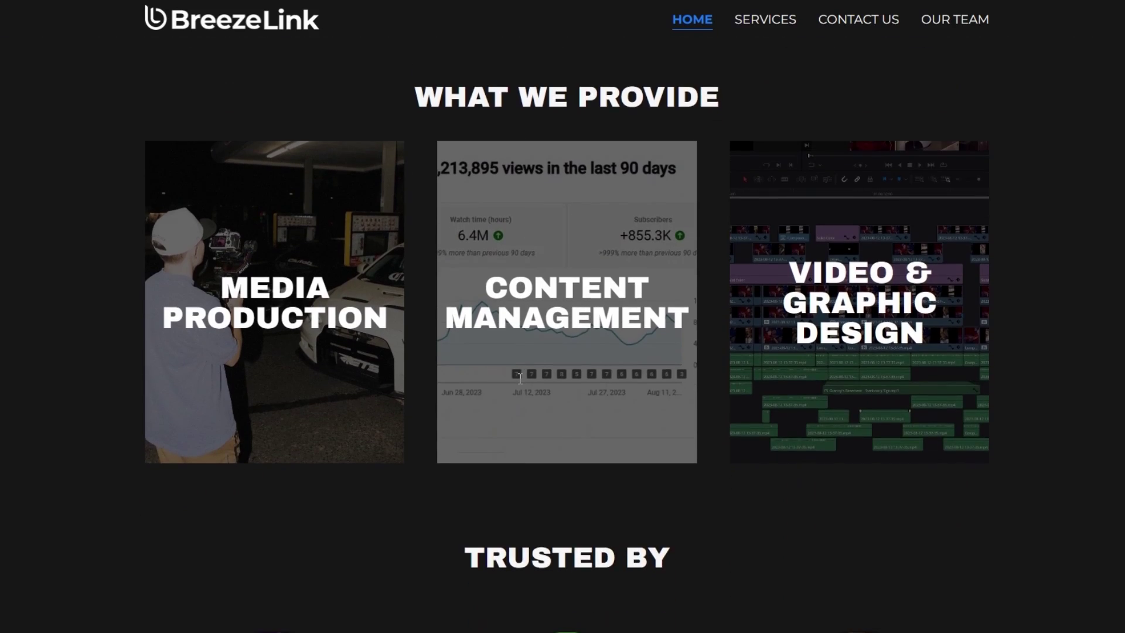
left_click(550, 374)
scroll(549, 373, "down", 2)
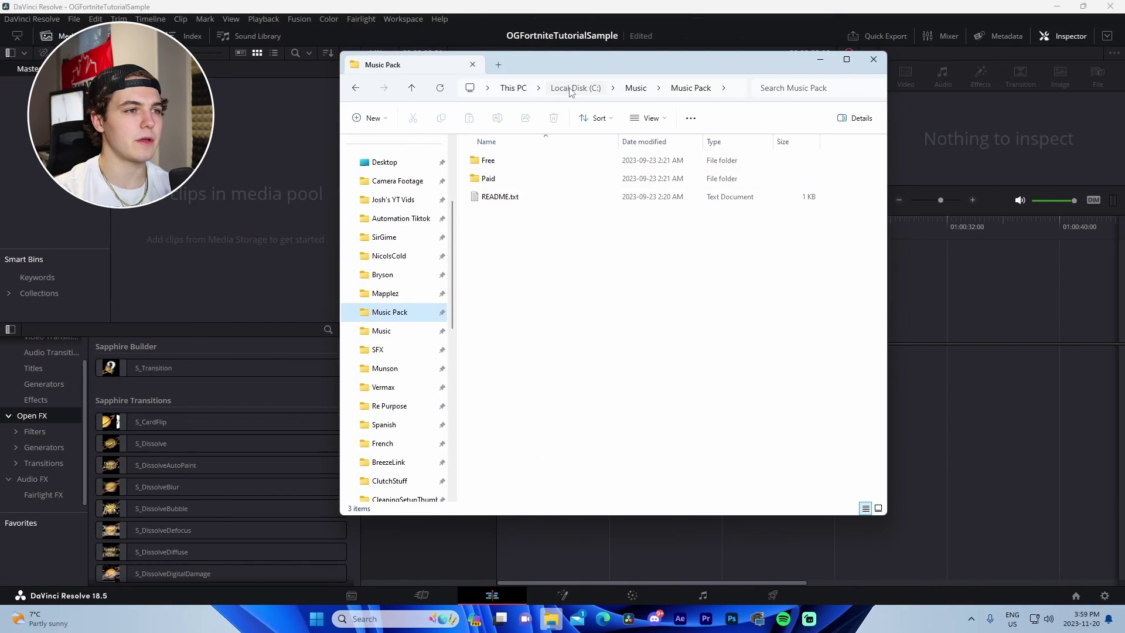
left_click(569, 89)
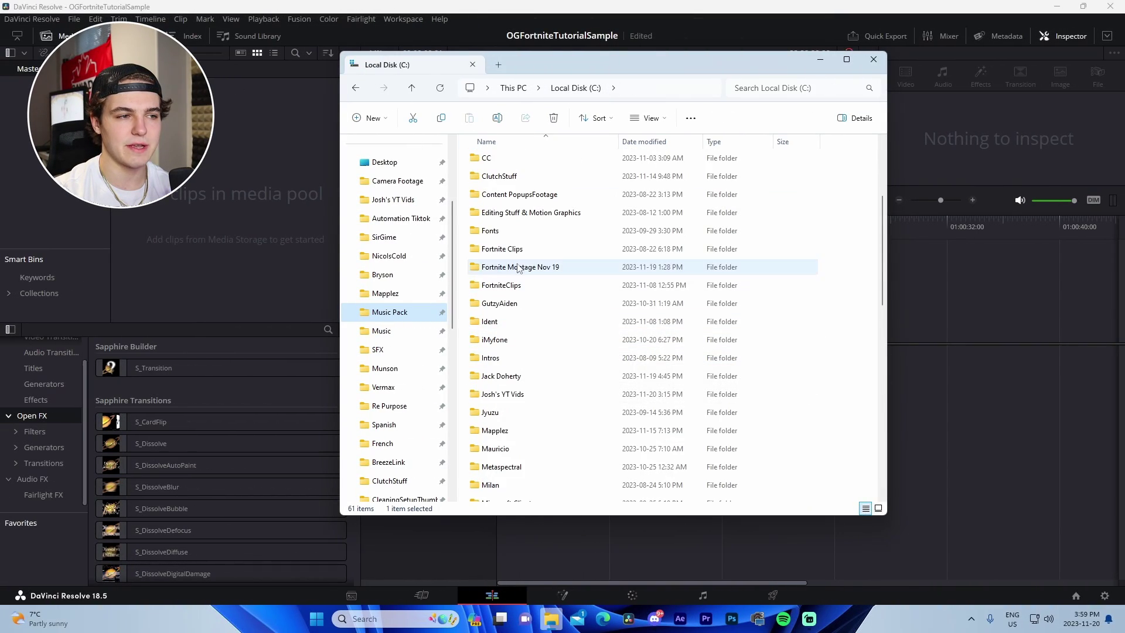
double_click(518, 268)
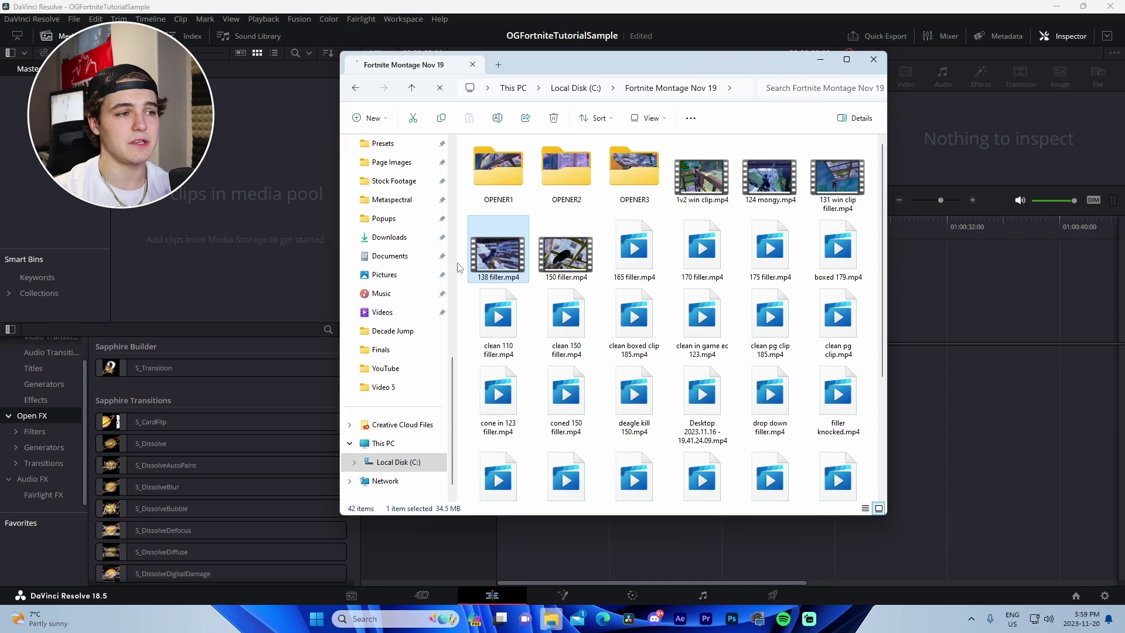
left_click_drag(460, 268, 222, 217)
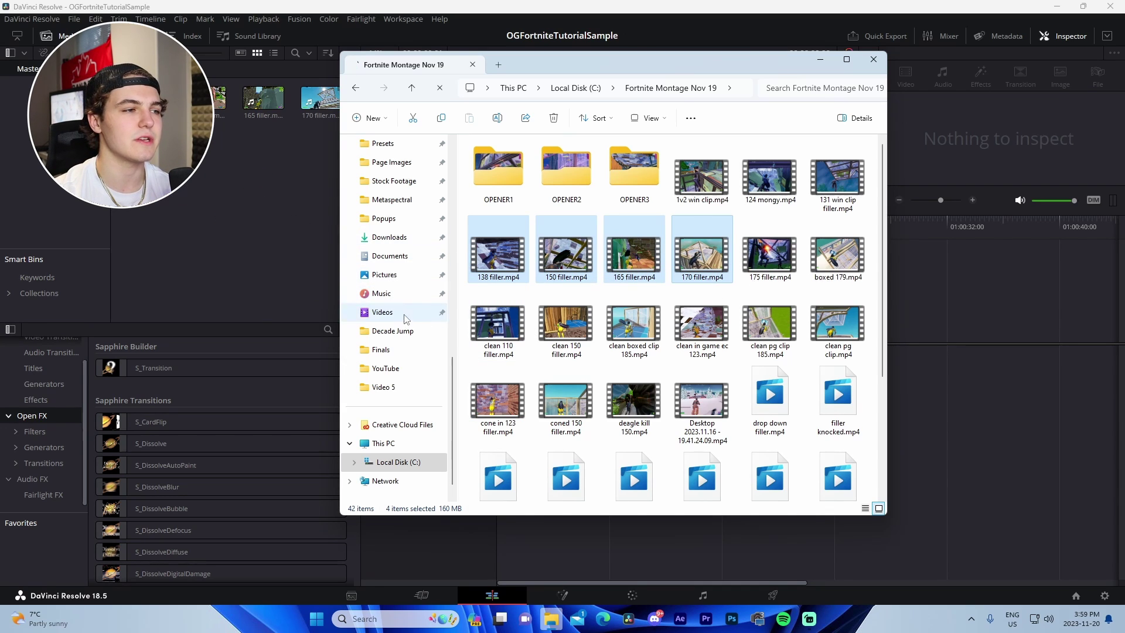
Step: Import the song "y2mate.com - 637Godwin Tiger ProdSaba.mp3" from the Music folder into the media pool and close File Explorer
scroll(406, 318, "up", 5)
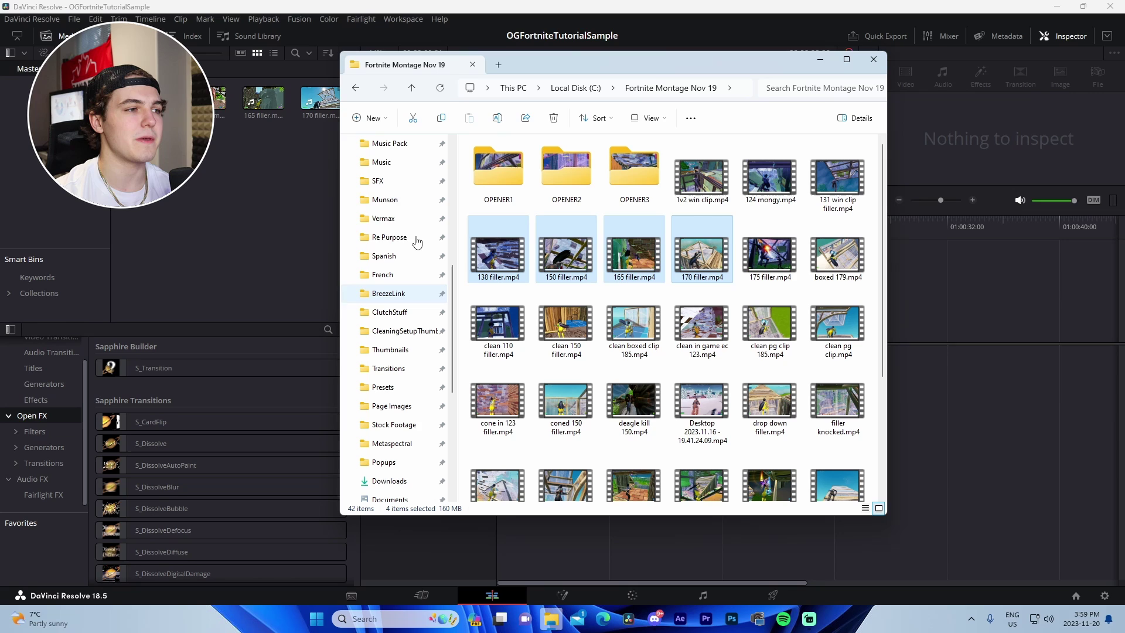
left_click(382, 163)
scroll(556, 349, "down", 3)
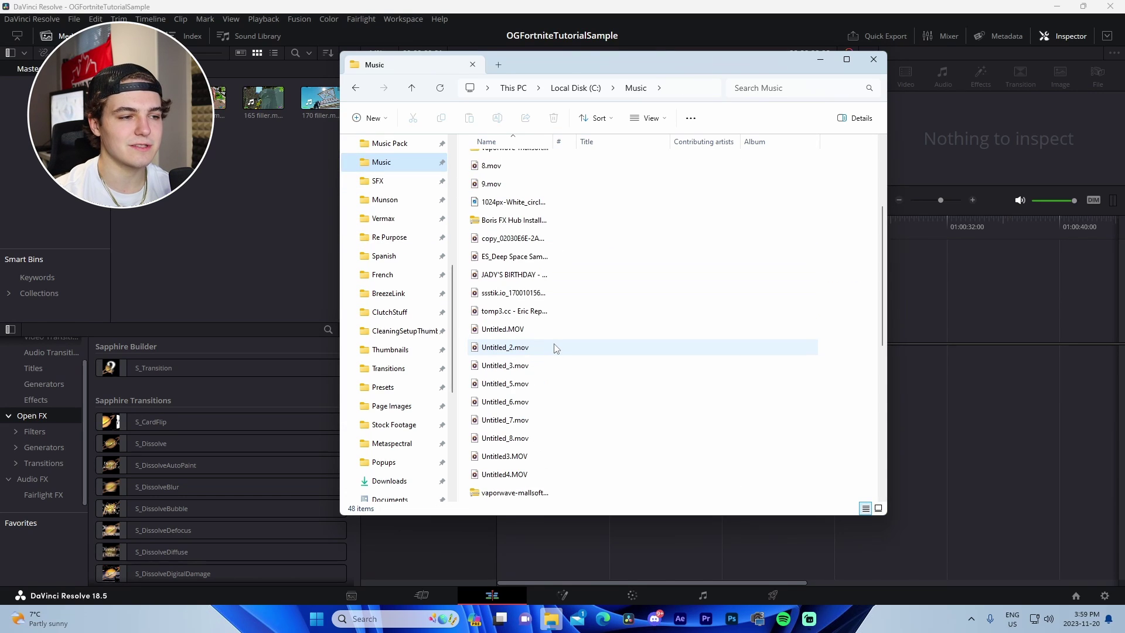
scroll(554, 347, "down", 1)
scroll(512, 310, "down", 3)
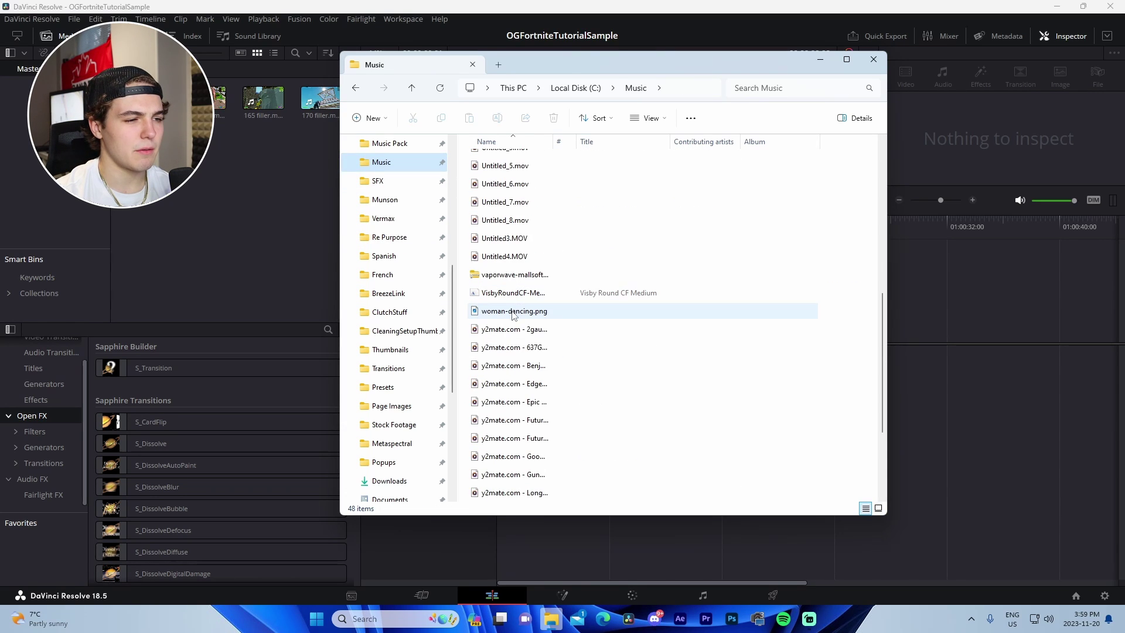
left_click(537, 385)
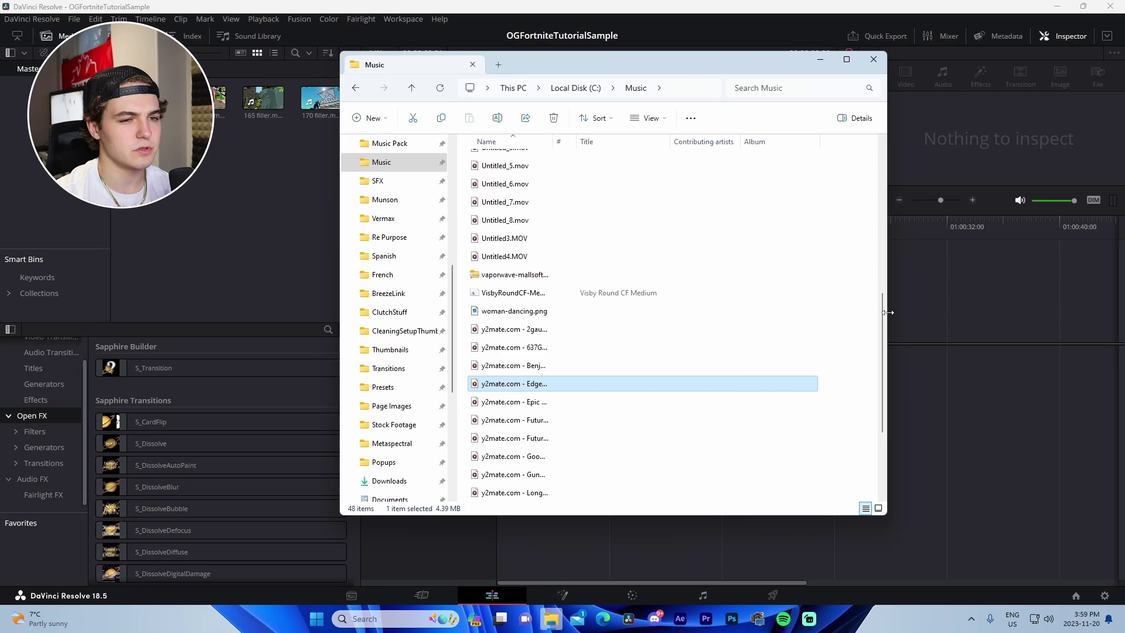
left_click_drag(888, 312, 907, 312)
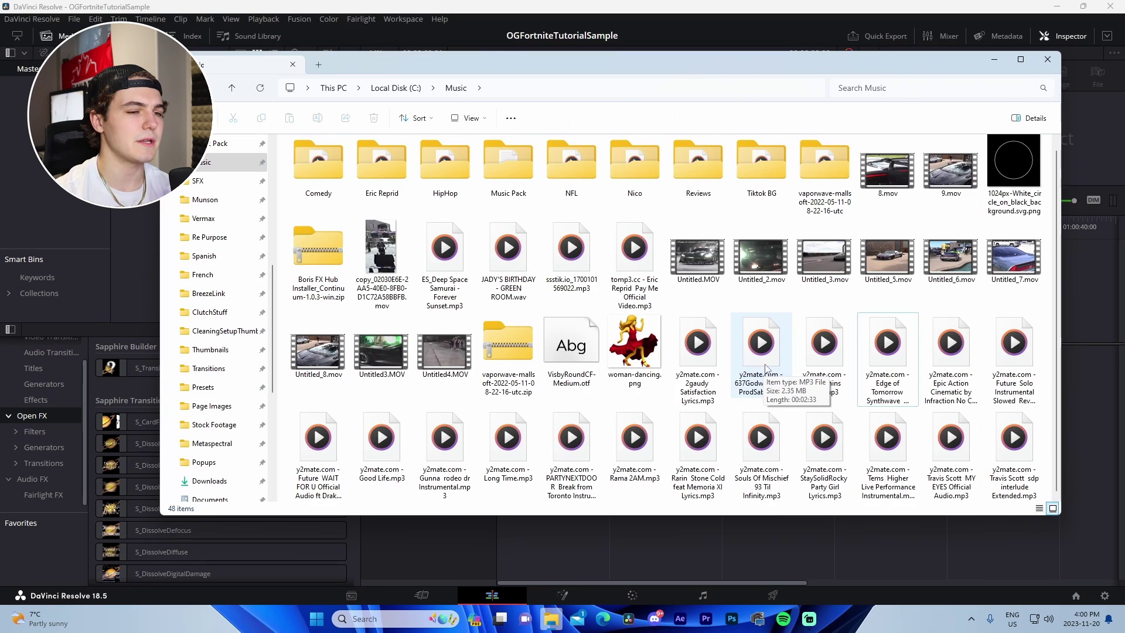
left_click_drag(763, 358, 126, 233)
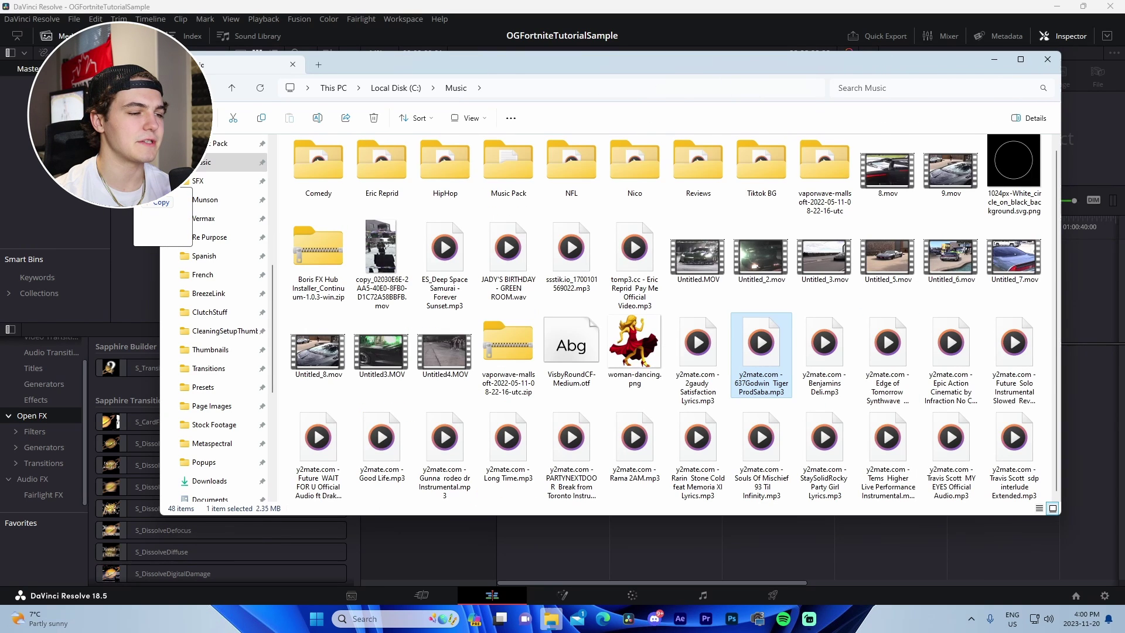
left_click_drag(150, 193, 149, 193)
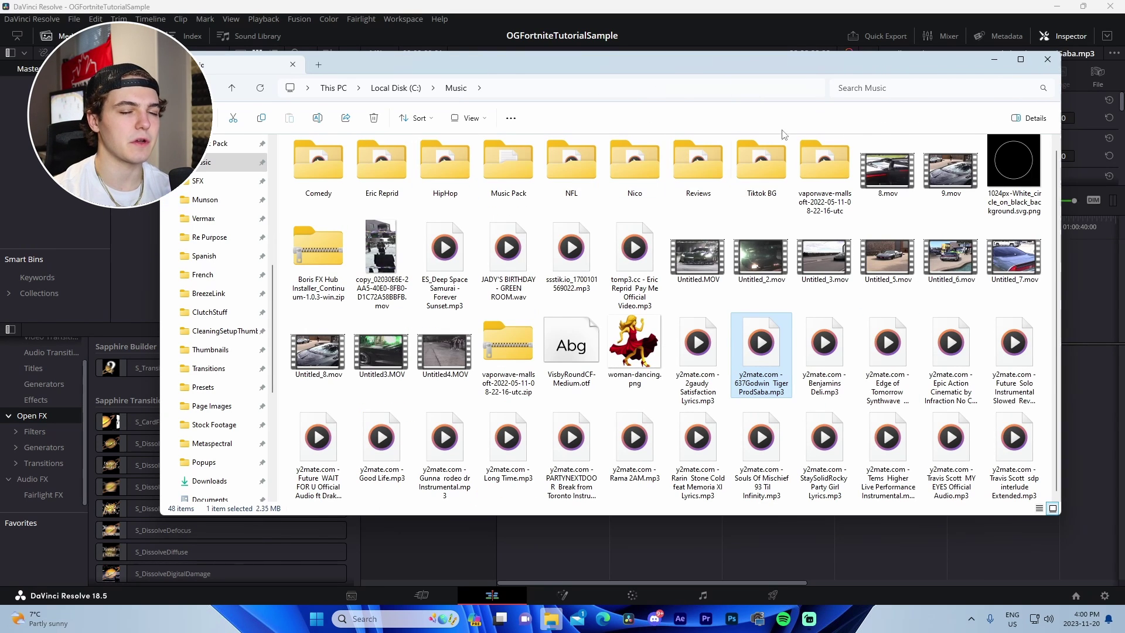
left_click(1048, 59)
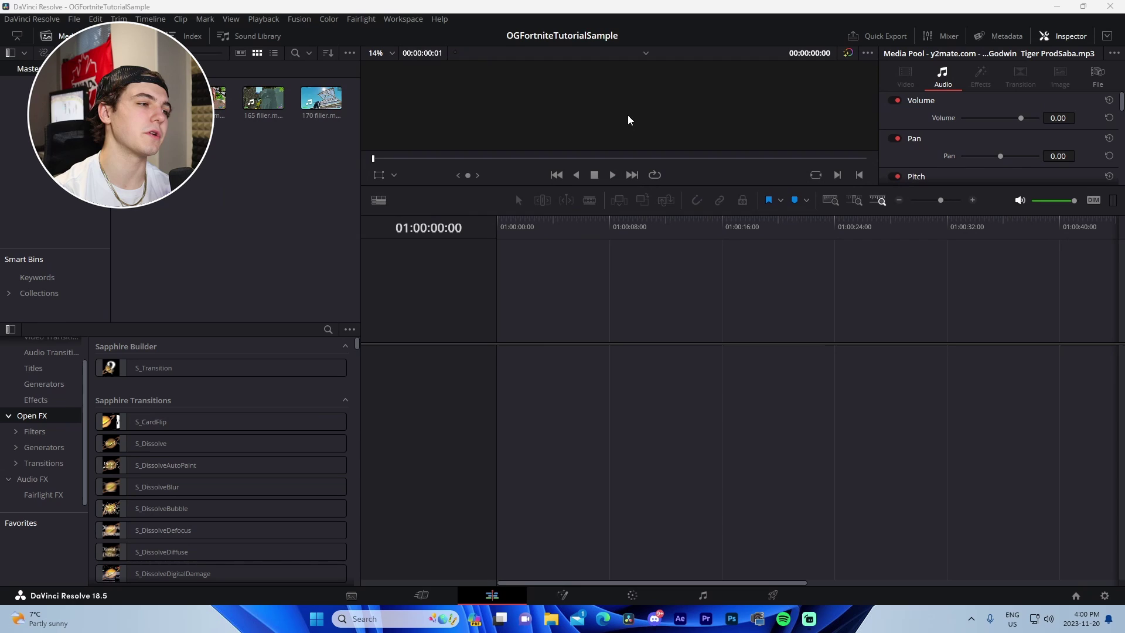
Step: Place the imported 637Godwin song at the start of a new timeline on the Audio 1 track
left_click(247, 161)
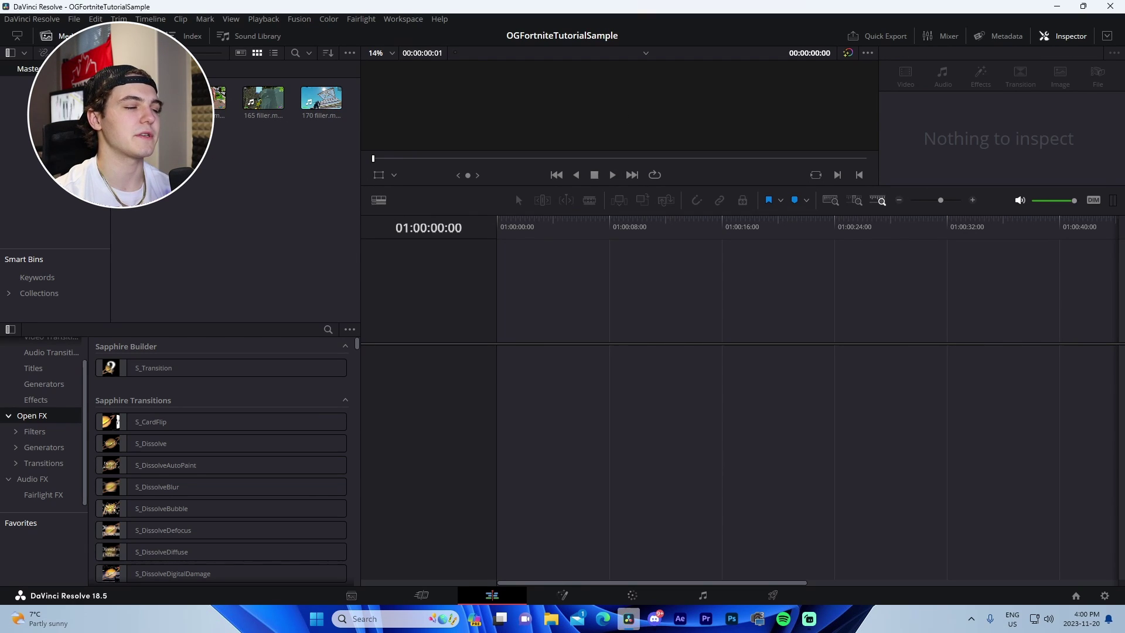
left_click_drag(147, 141, 511, 406)
left_click(900, 201)
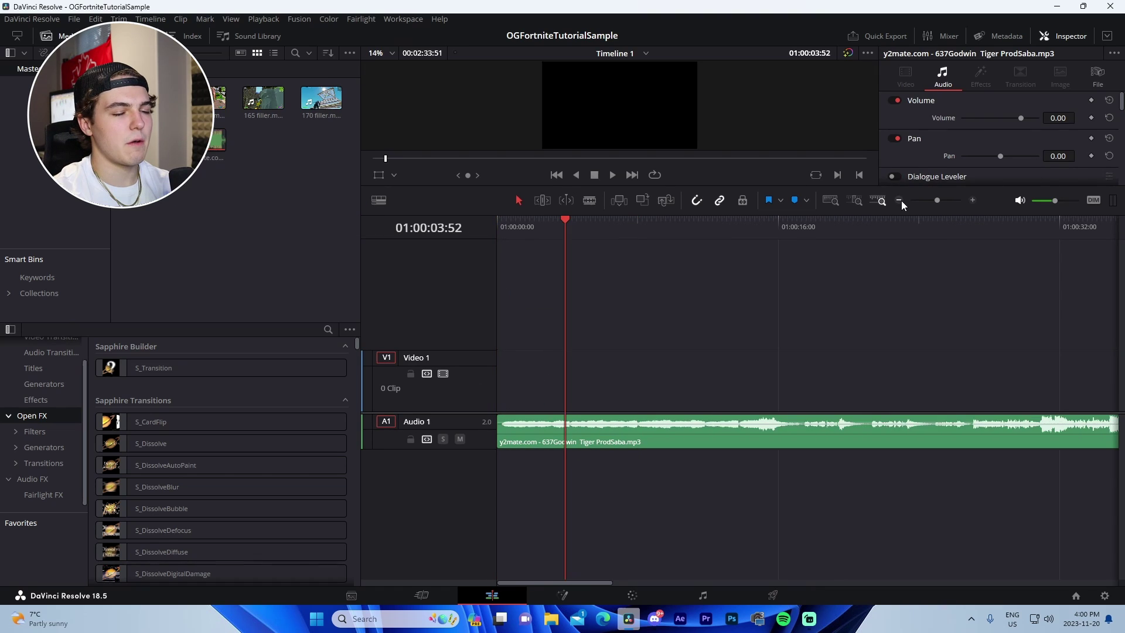
left_click(900, 200)
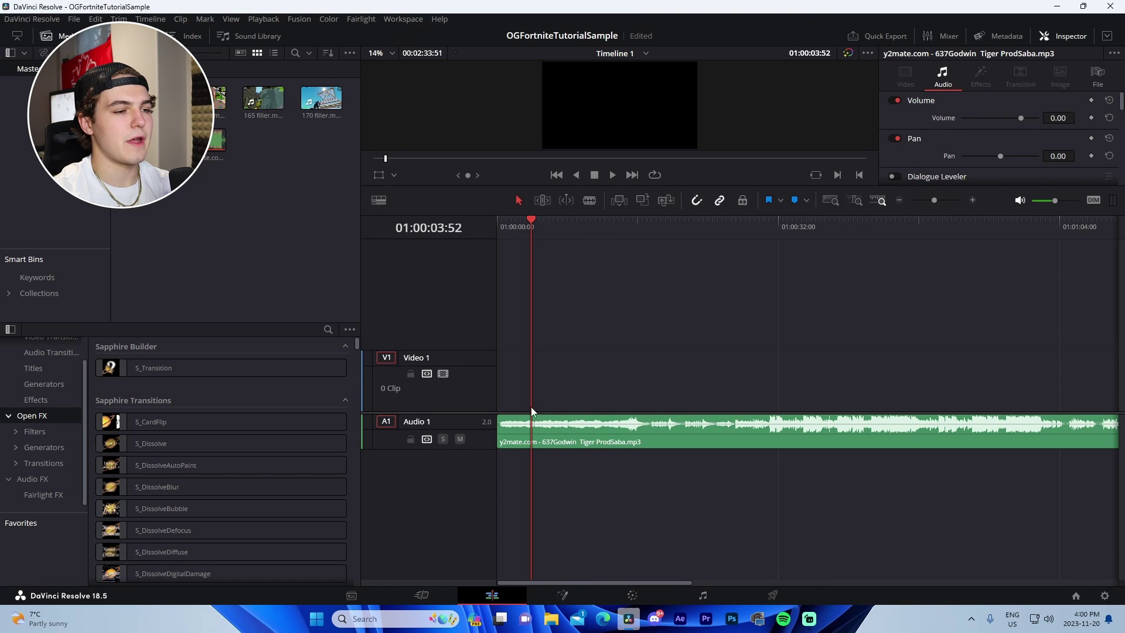
left_click(900, 201)
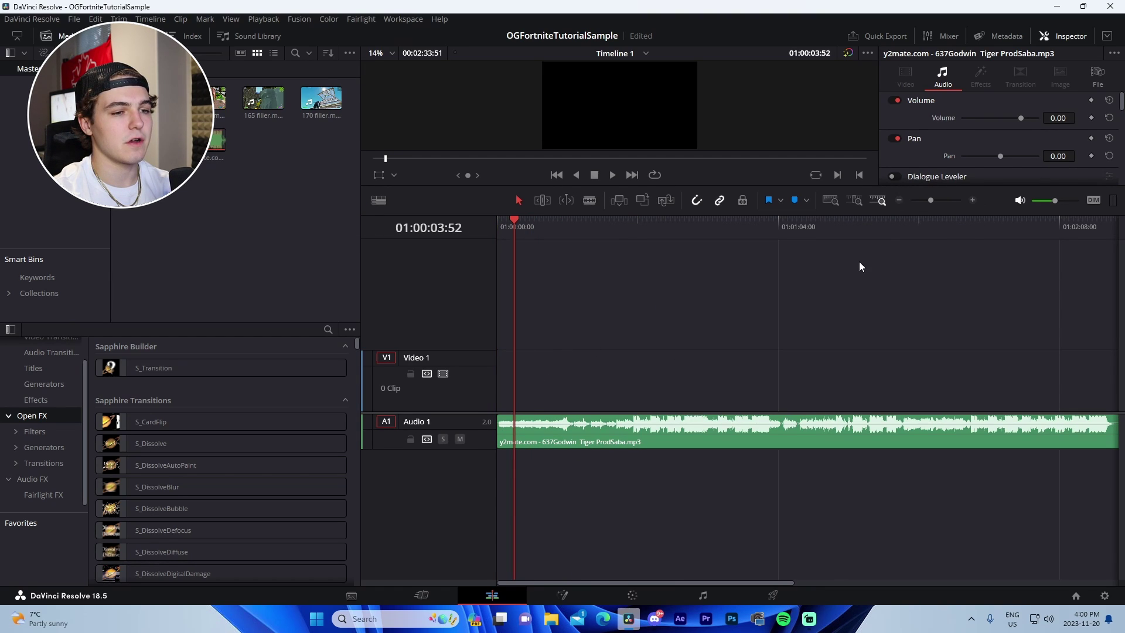
Step: Trim about 20 seconds off the beginning of the song so the timeline opens closer to the beat drop
left_click(613, 226)
left_click(973, 199)
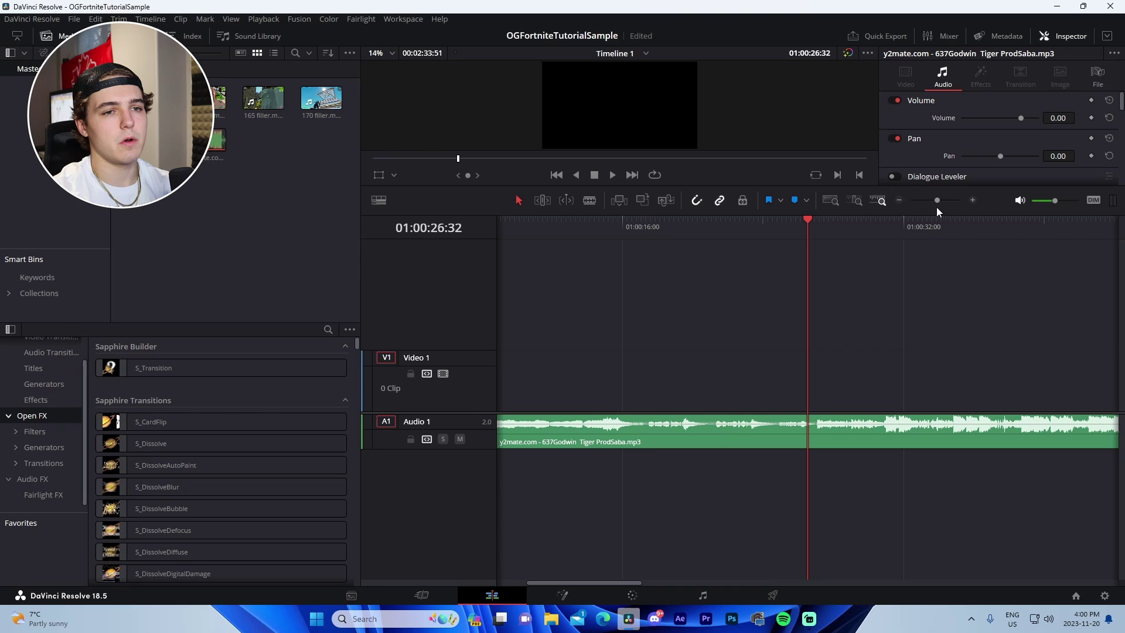
left_click(900, 200)
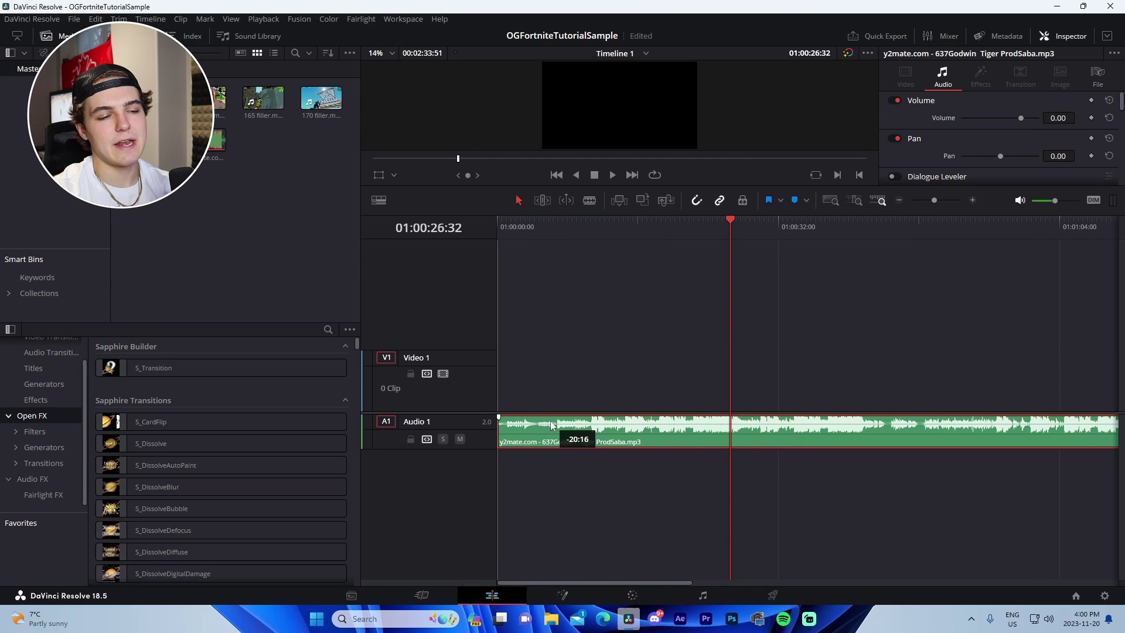
left_click(900, 200)
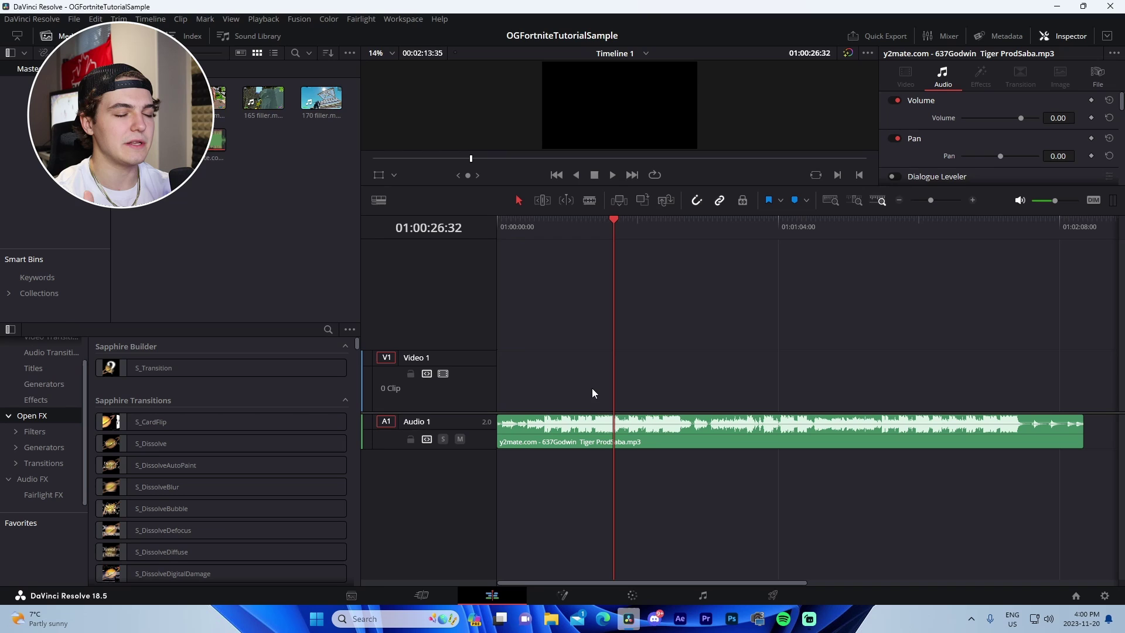
Step: Add a blue marker to the song on its first beat drop at 01:00:10:44
key("Home")
left_click(973, 200)
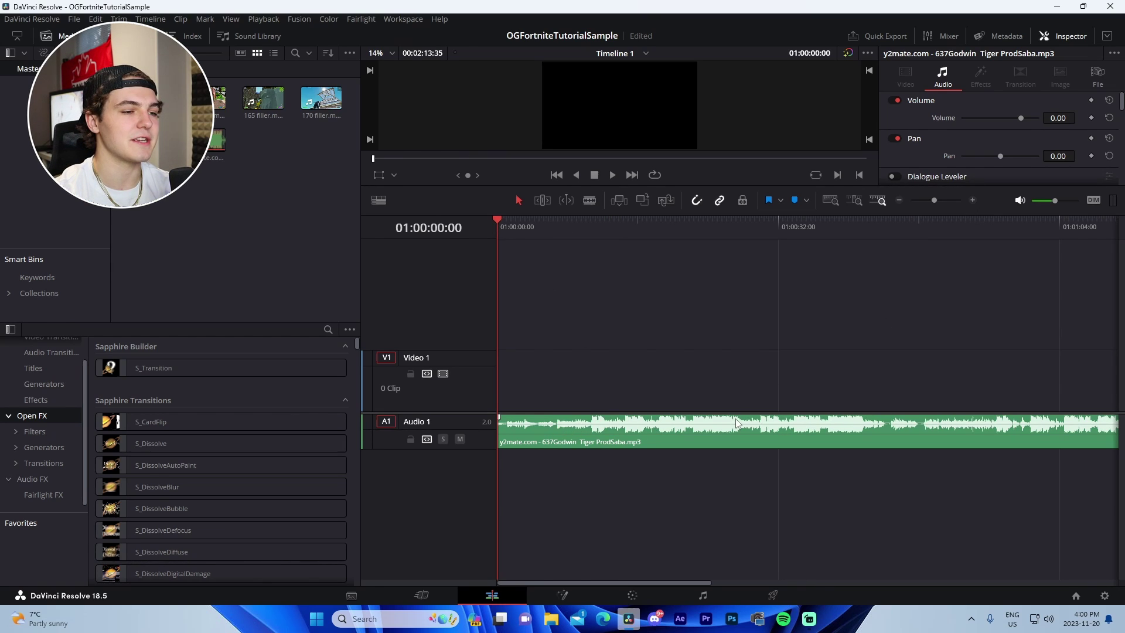
left_click(736, 423)
left_click(972, 200)
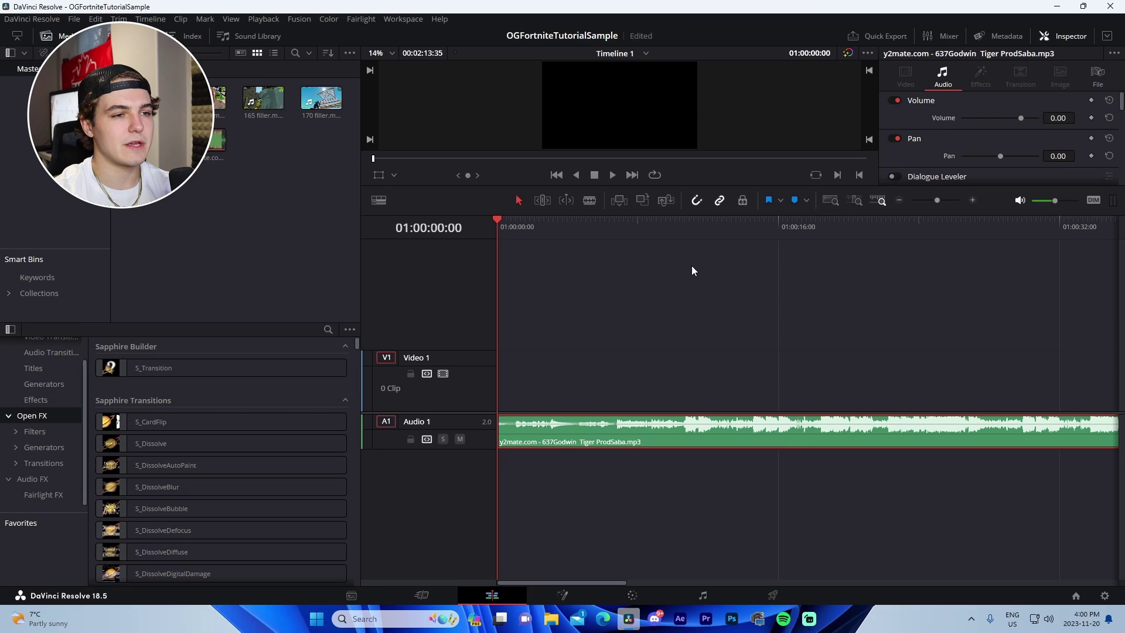
left_click_drag(672, 228, 684, 234)
left_click(959, 201)
left_click(815, 237)
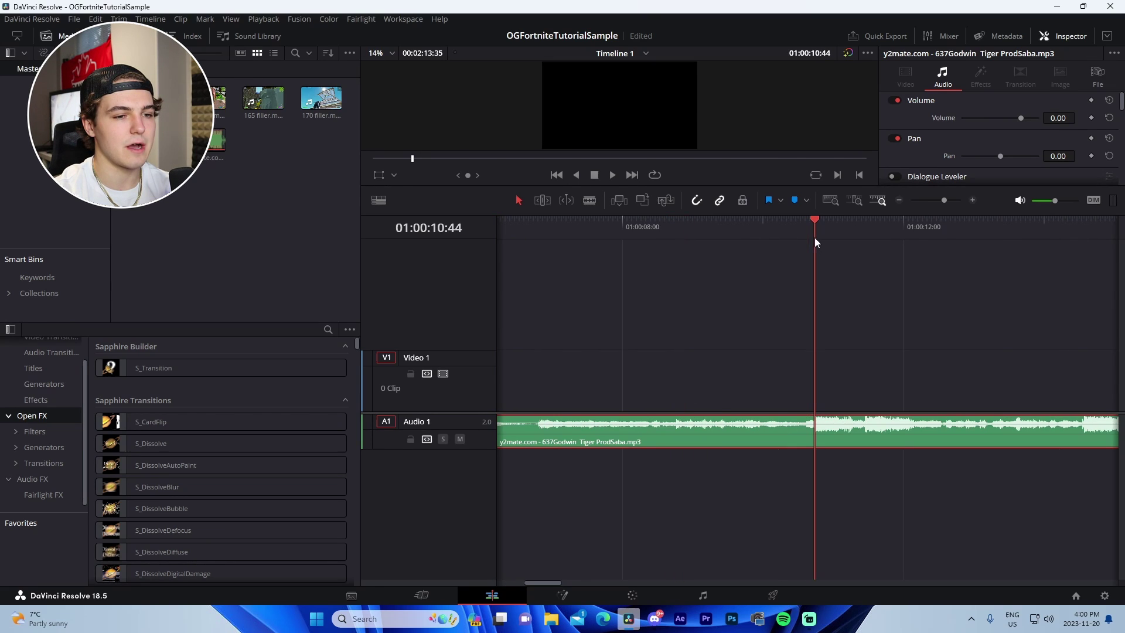
key("m")
Step: Play past the first marker to find the second beat drop and mark it on the song at 01:00:14:34
left_click(705, 221)
key("space")
left_click(822, 329)
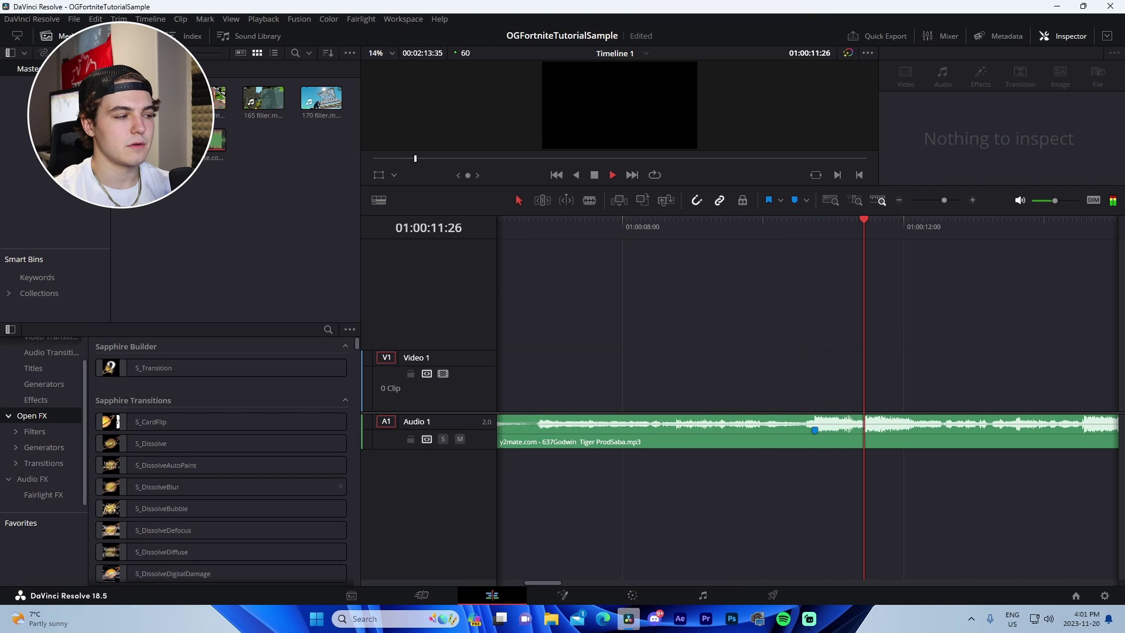
key("space")
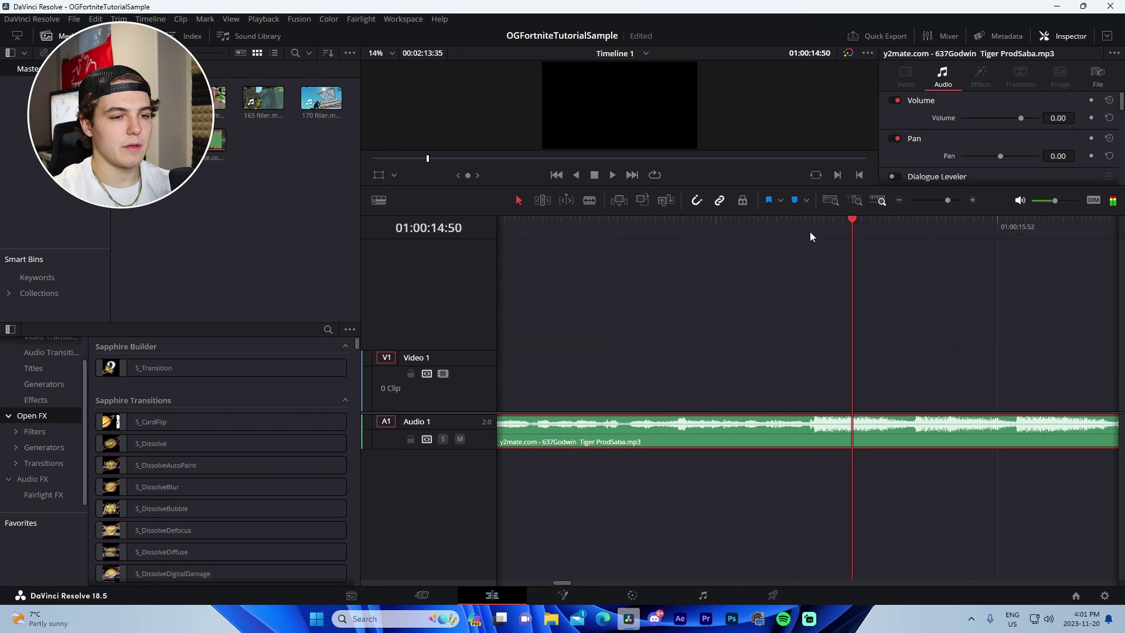
left_click_drag(809, 231, 816, 233)
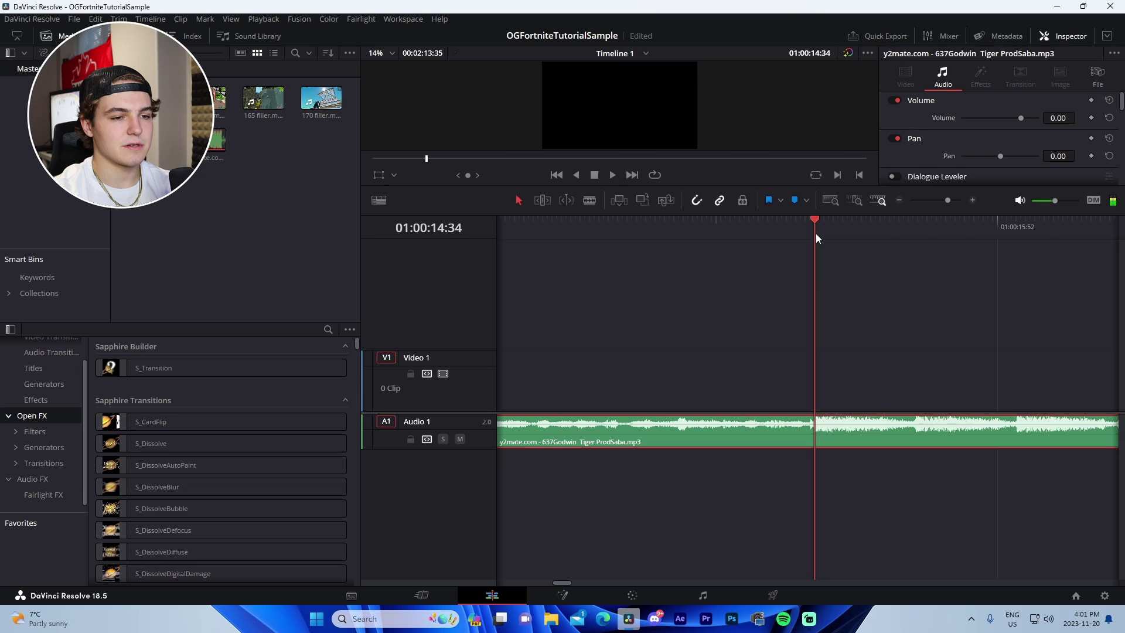
key("c")
key("BackSpace")
left_click(648, 346)
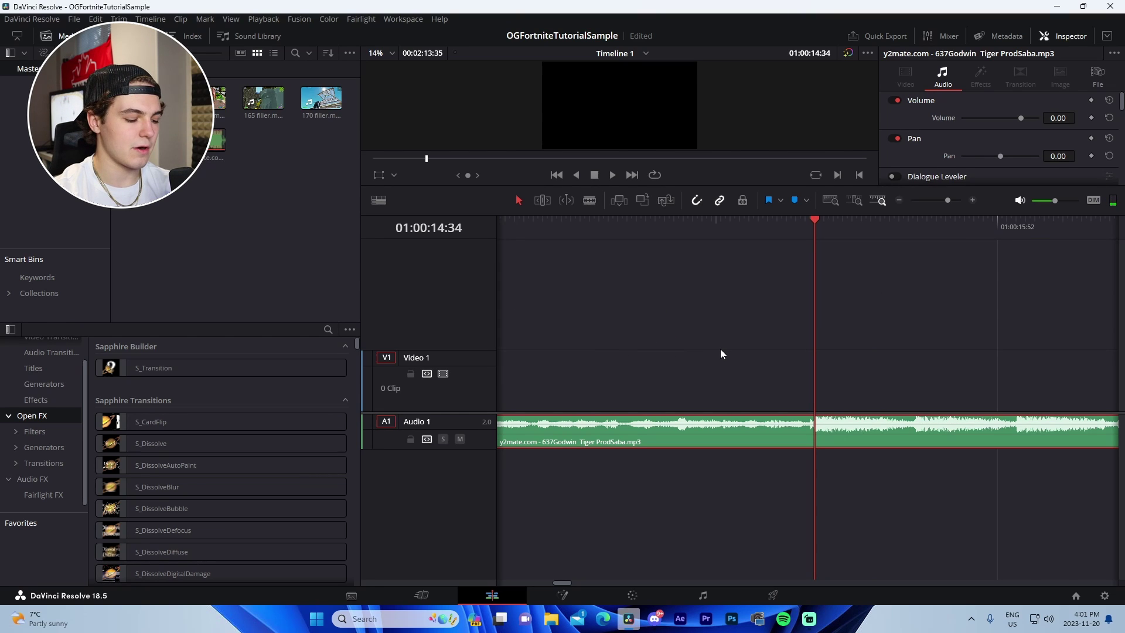
key("m")
Step: Add a third blue marker to the song on the beat drop at 01:00:18:24
left_click(954, 360)
scroll(954, 360, "right", 7)
mouse_move(877, 234)
left_mouse_down()
mouse_move(857, 242)
mouse_move(856, 232)
left_mouse_up()
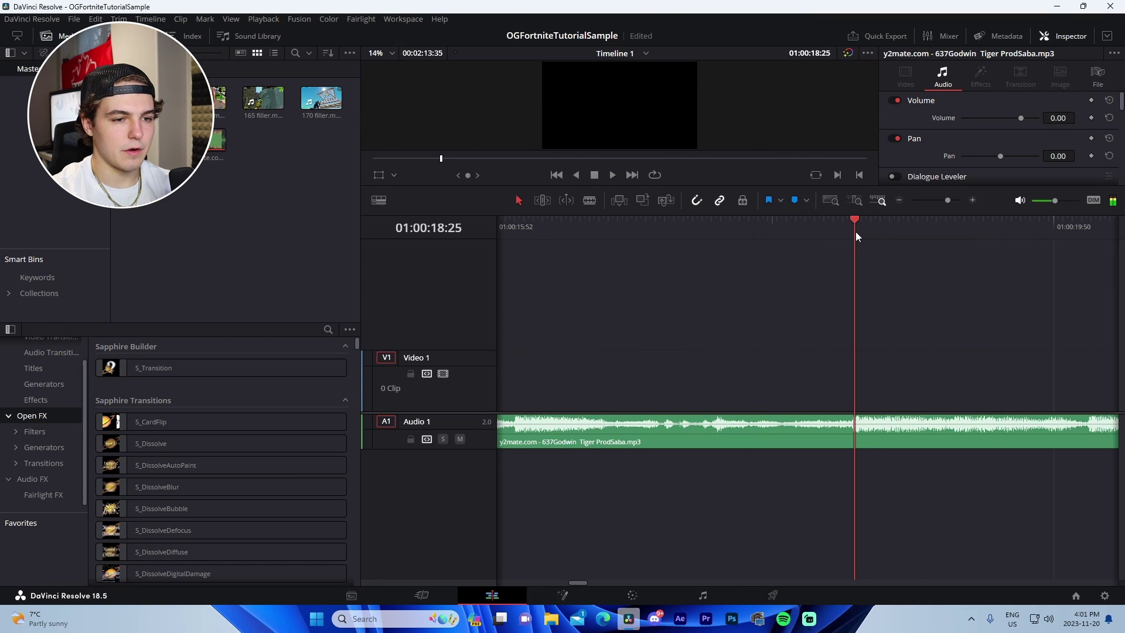
left_click(852, 233)
left_click(874, 432)
key("m")
Step: Cut the song at about 6 seconds and 30 seconds and delete the pieces outside the marked middle section
left_click(900, 200)
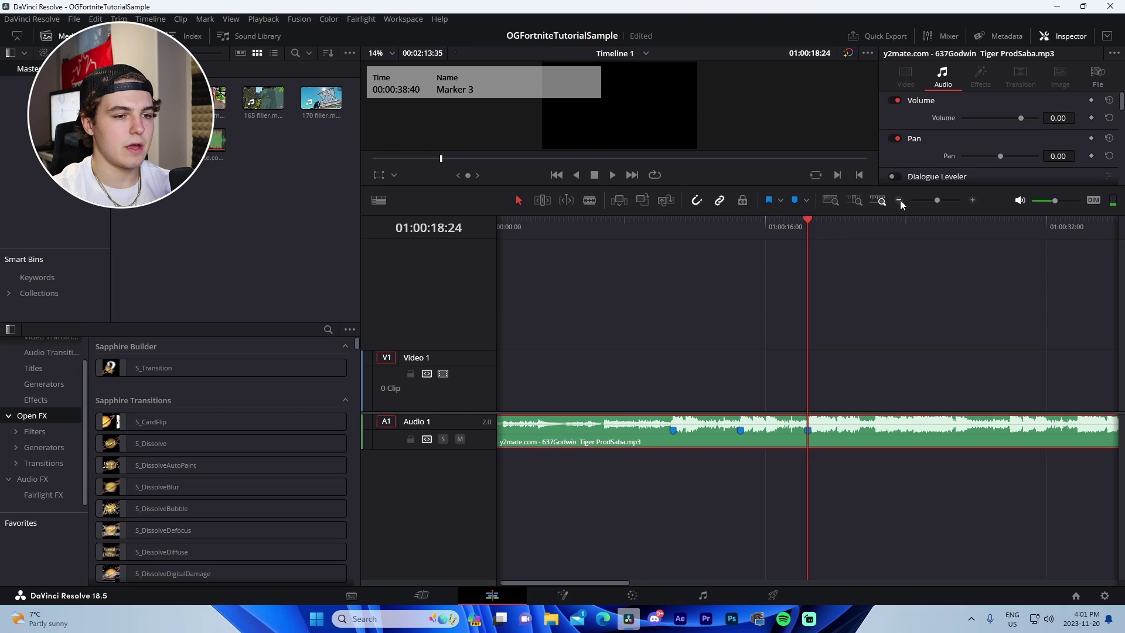
left_click(900, 200)
key("b")
left_click(549, 430)
left_click(765, 431)
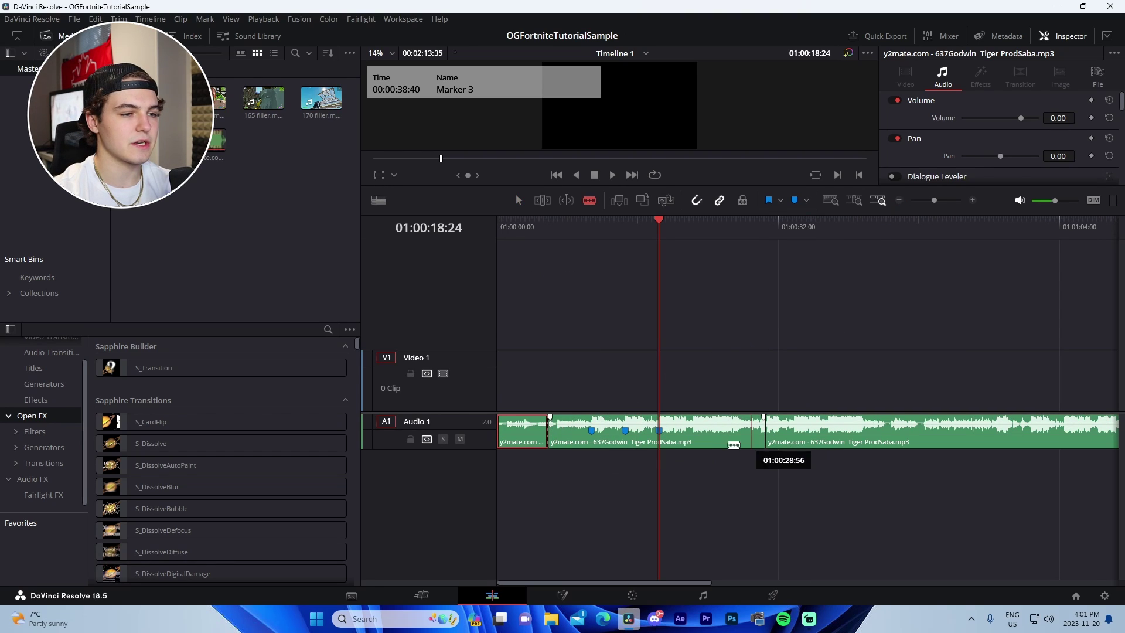
key("a")
left_click(525, 439)
key("BackSpace")
left_click(780, 436)
key("BackSpace")
Step: Trim the song's end back to 01:00:22:08, move the piece to the start of the timeline and play it back
left_click_drag(764, 436, 691, 434)
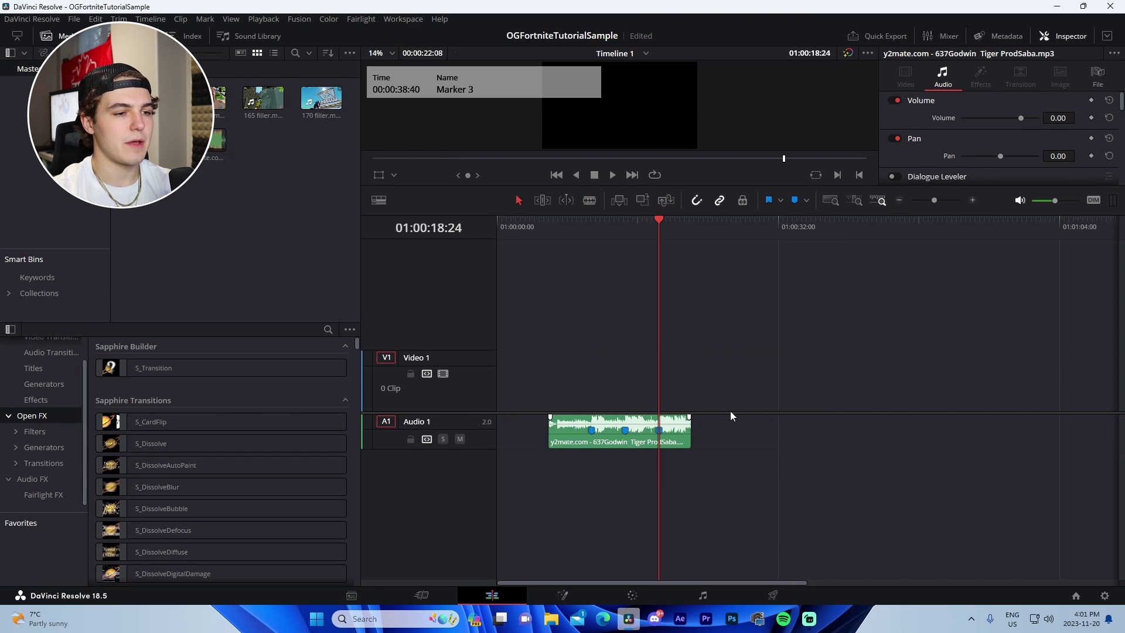
left_click_drag(566, 443, 514, 443)
left_click(512, 226)
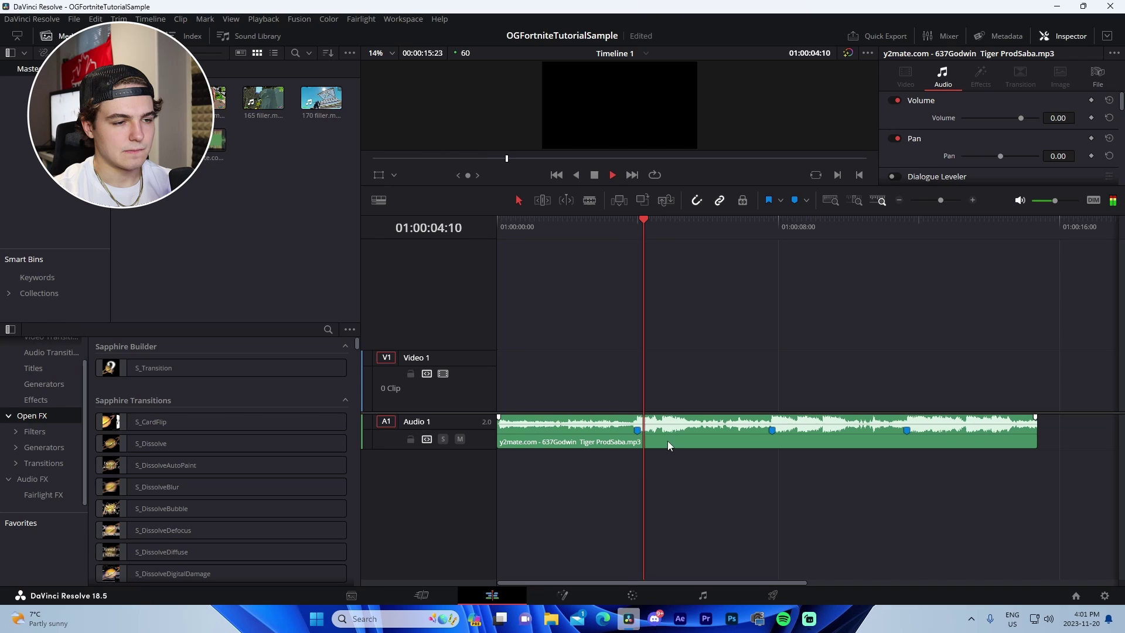
key("space")
Step: Move the song down to Audio 2 and add a red timeline marker at the first beat drop, 01:00:03:59
left_click_drag(674, 444, 680, 461)
left_click(714, 405)
left_click(638, 228)
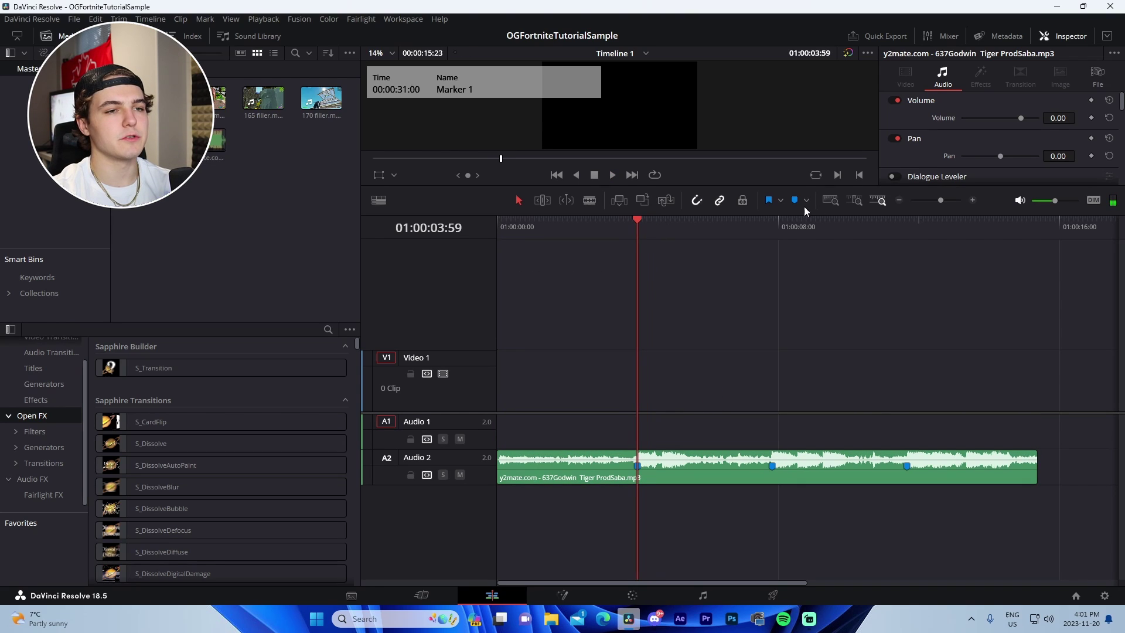
left_click(806, 201)
left_click(809, 286)
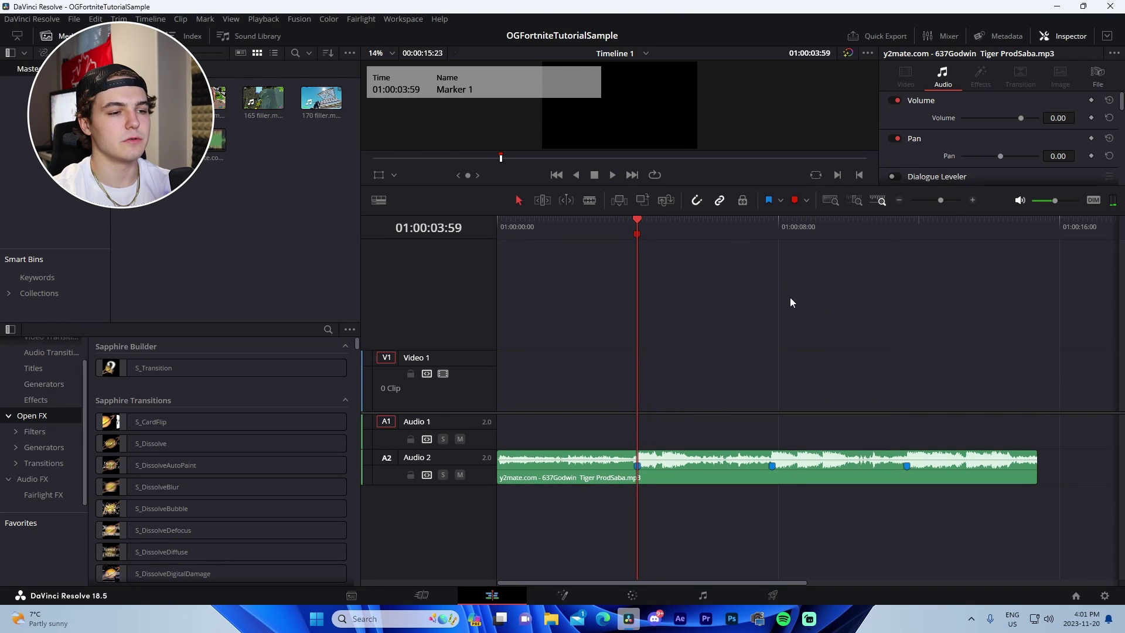
Step: Play the song from the first drop and add a red marker on the song clip at 01:00:05:01
left_click(693, 454)
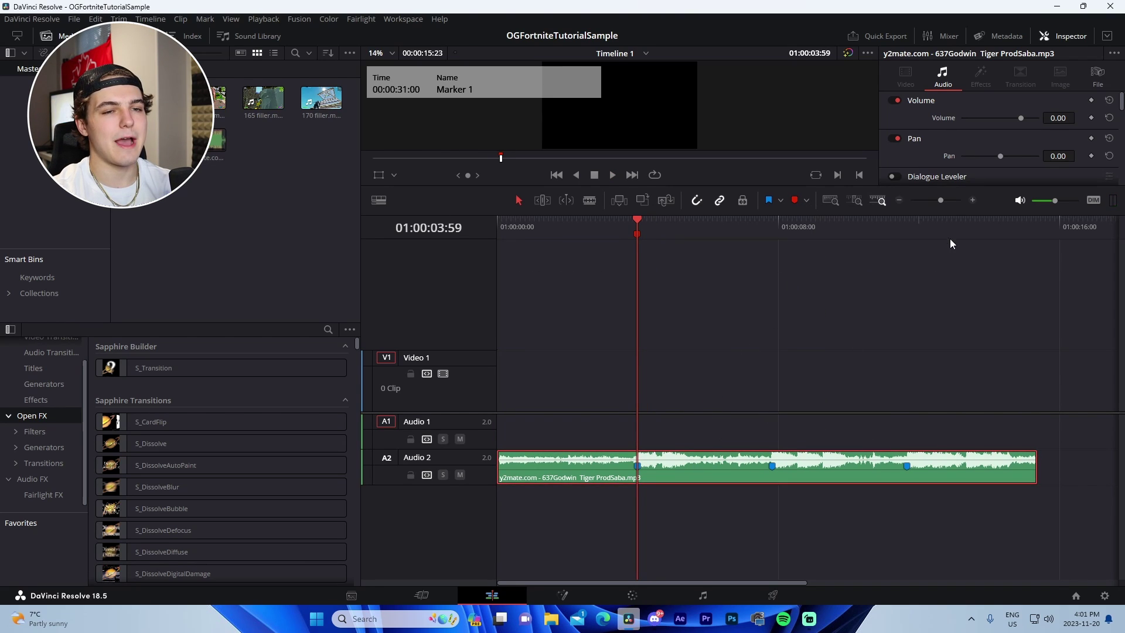
left_click(973, 200)
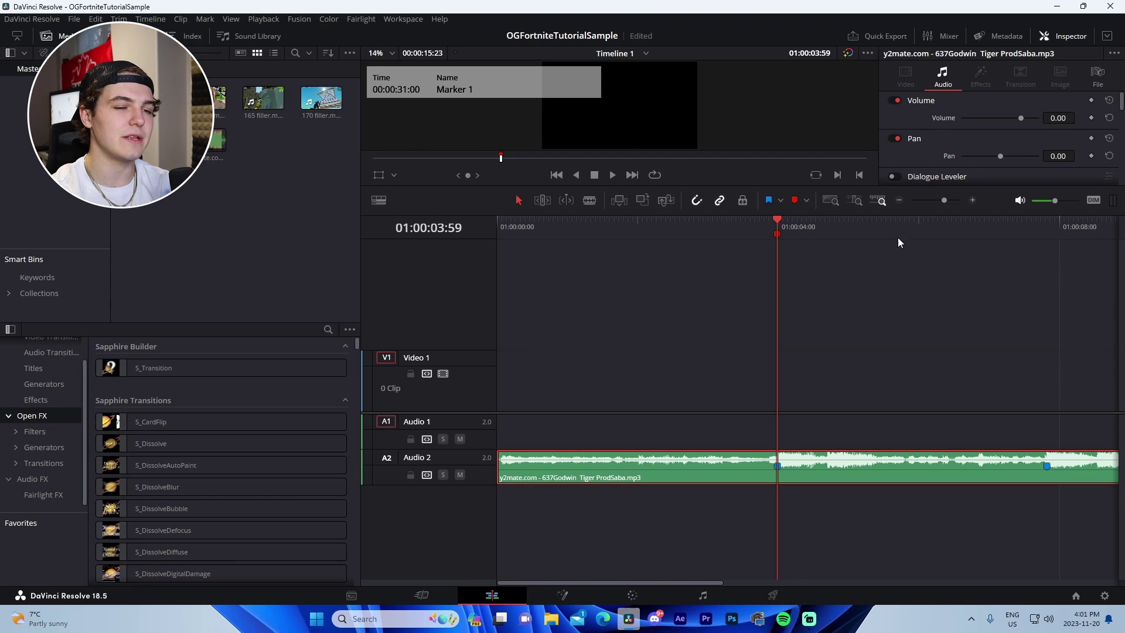
key("space")
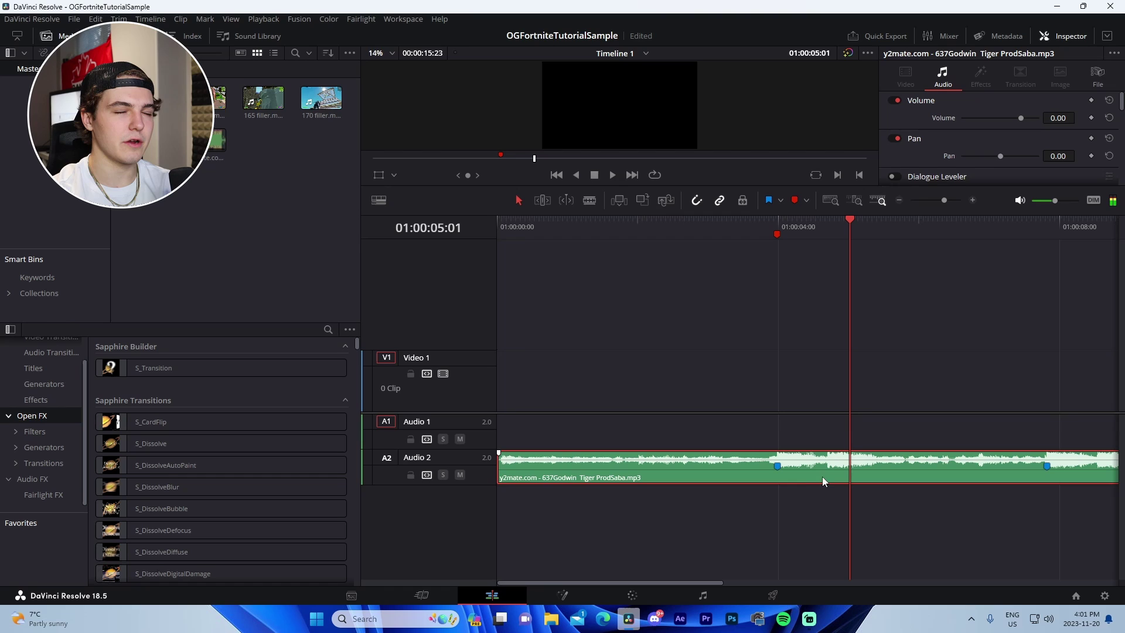
key("m")
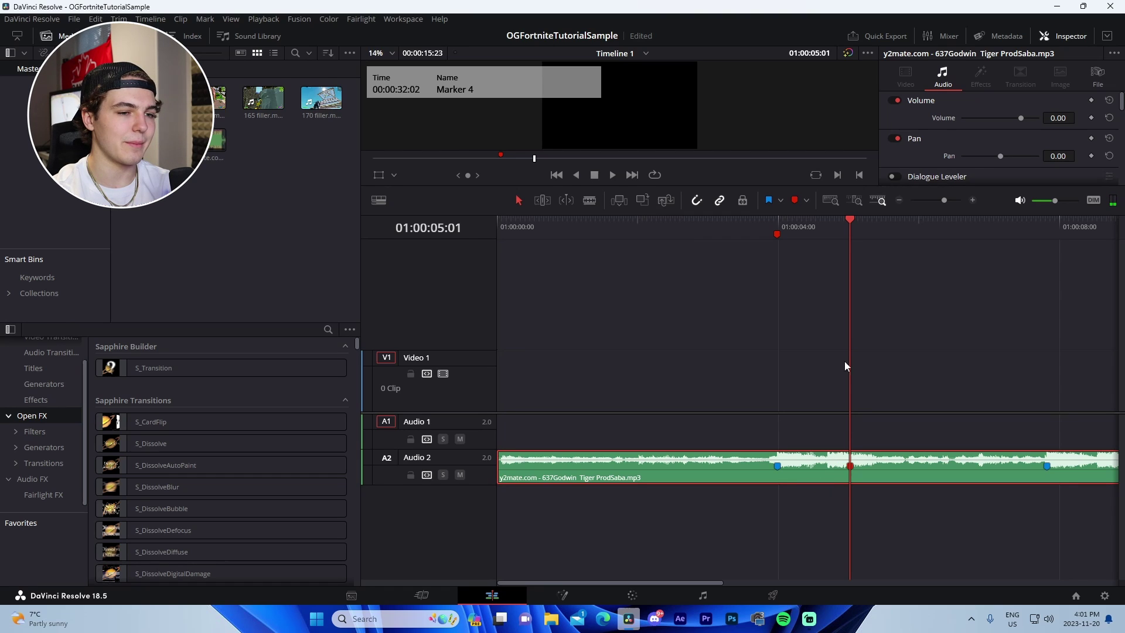
Step: Play back the first marked section and add a red song marker at 01:00:08:43, after the second blue marker
left_click_drag(662, 233, 587, 234)
key("space")
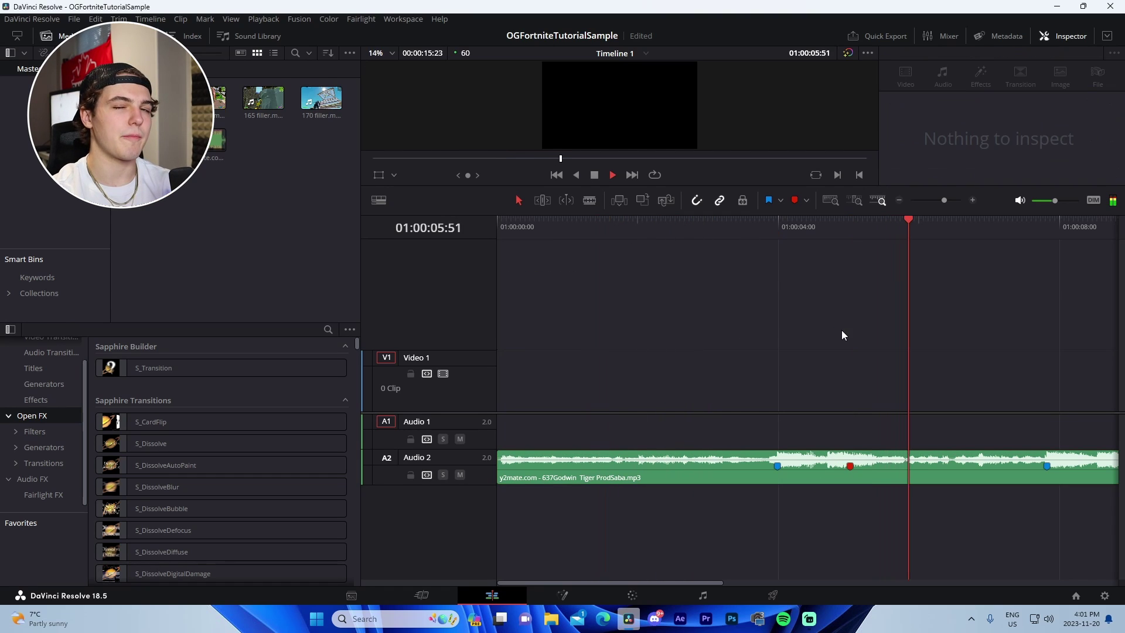
key("space")
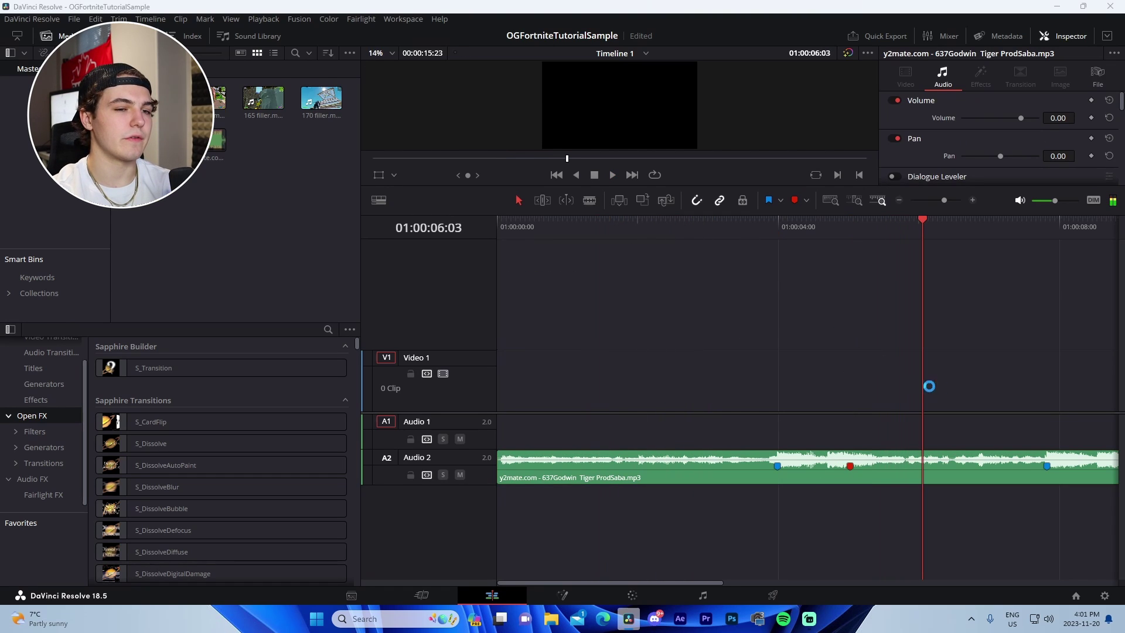
scroll(929, 387, "right", 3)
left_click(747, 287)
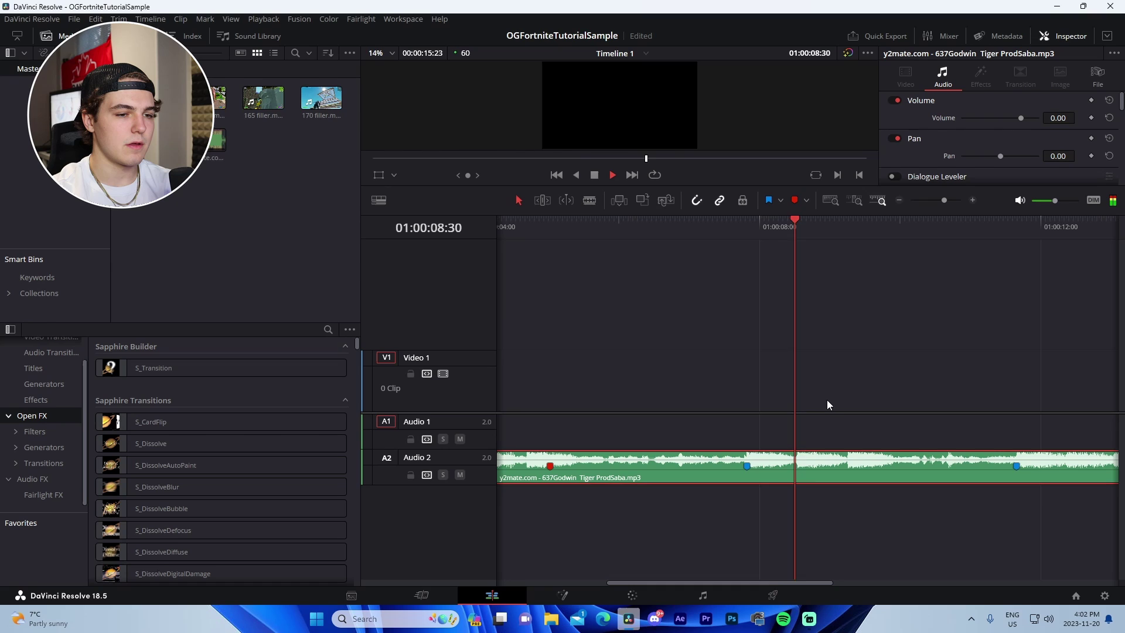
left_click(811, 252)
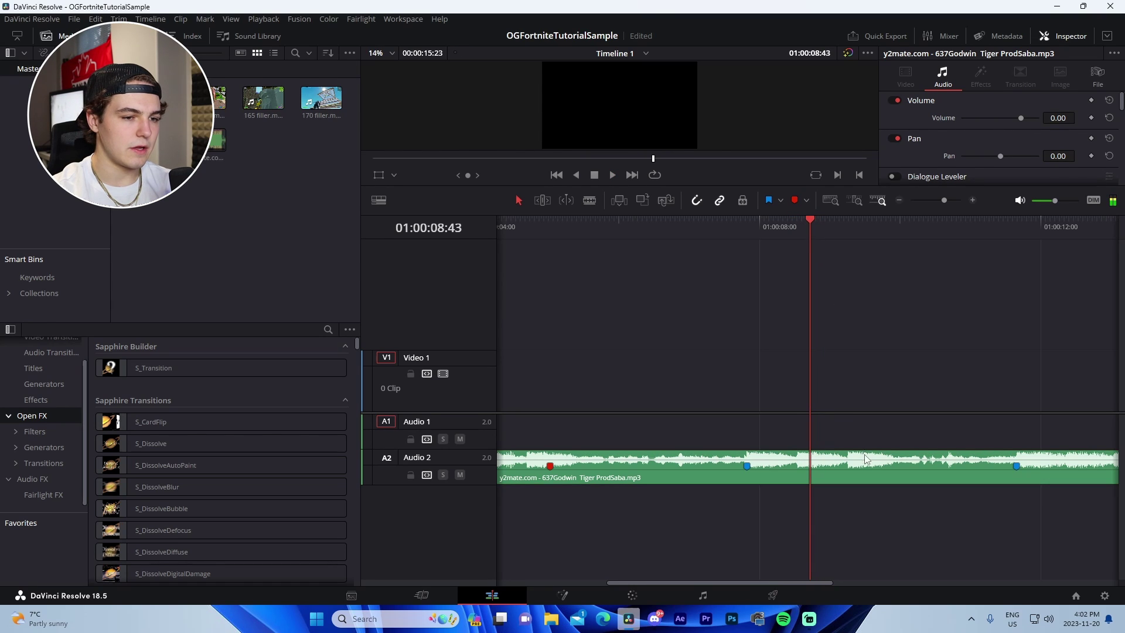
key("m")
Step: Add a red marker to the song at 01:00:12:37, shortly after the third blue marker
scroll(949, 375, "right", 3)
left_click(927, 233)
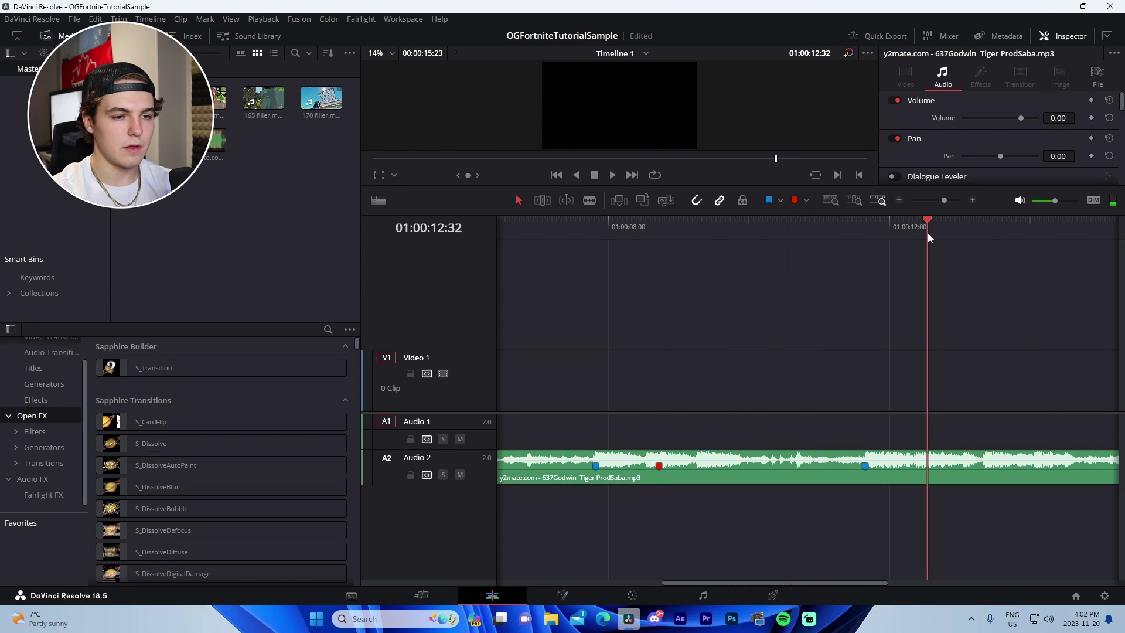
key("space")
left_click(932, 233)
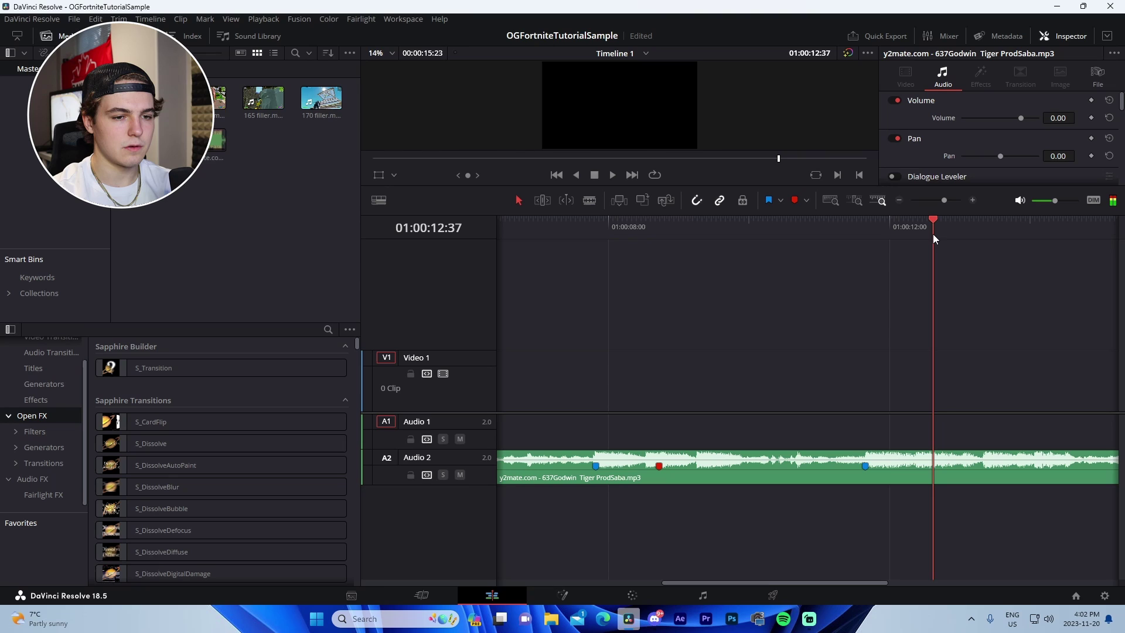
left_click(976, 473)
key("m")
Step: Cut the song at the last red marker, 01:00:12:37, and delete everything after it
key("b")
left_click(936, 457)
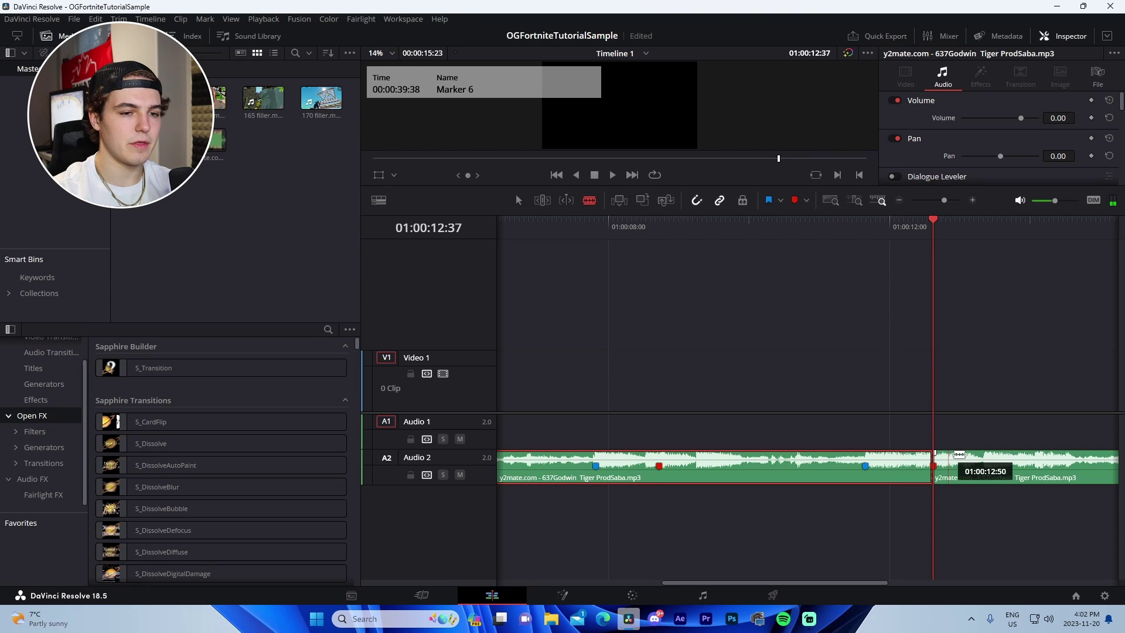
key("a")
left_click(958, 458)
key("BackSpace")
left_click(900, 200)
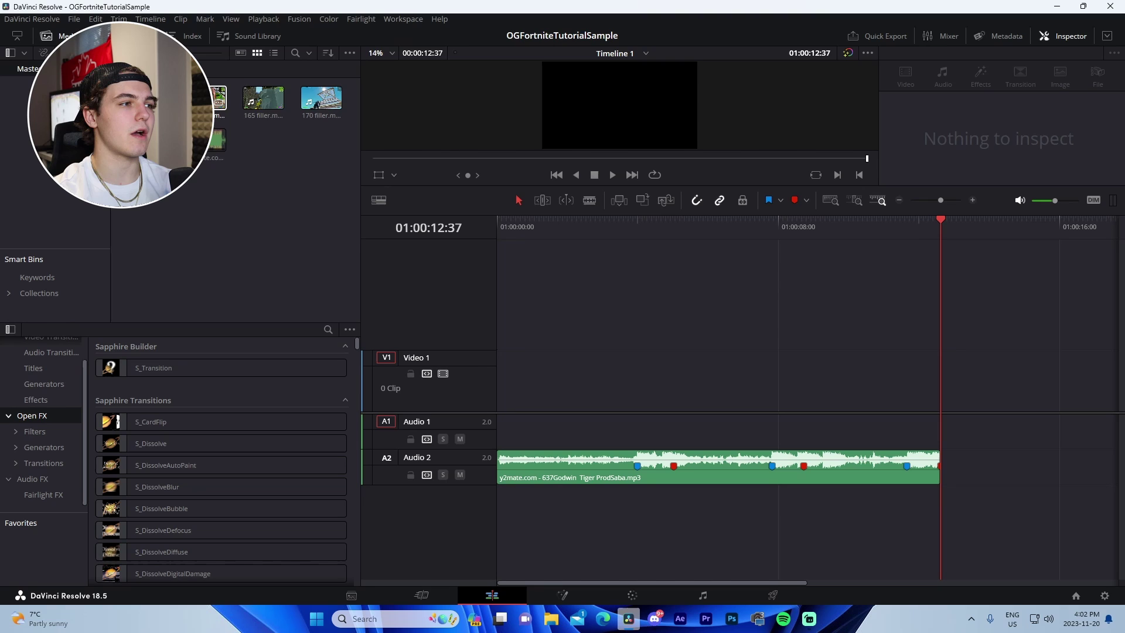
Step: Preview the 165, 150 and 138 filler clips in the source viewer to compare their shots
left_click(263, 98)
left_click_drag(718, 174, 738, 173)
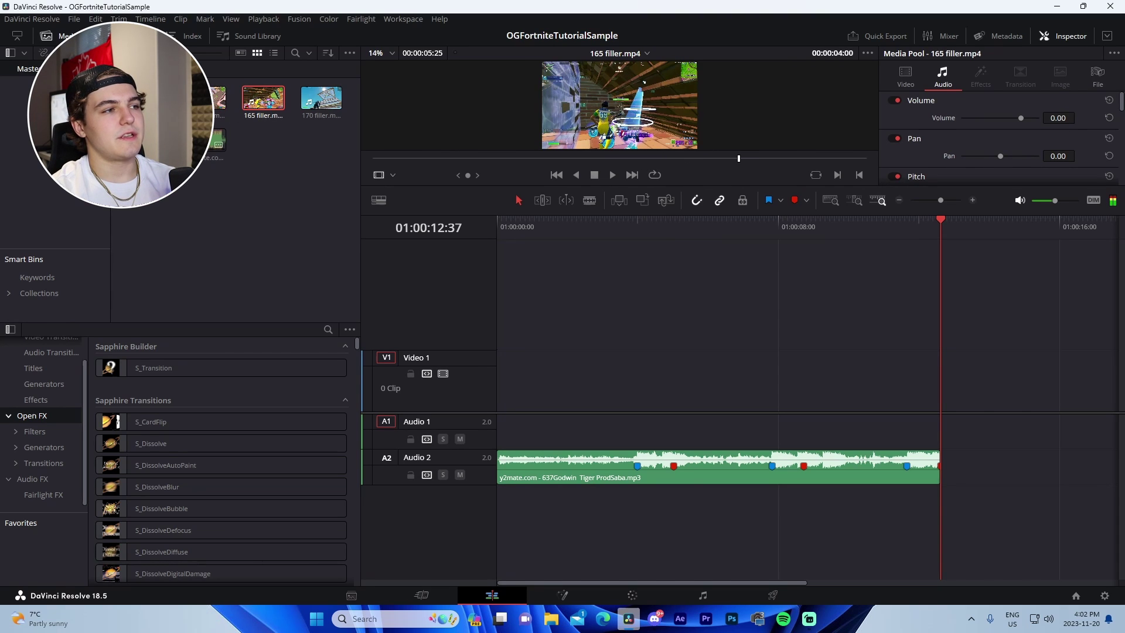
double_click(211, 99)
left_click_drag(650, 158, 673, 158)
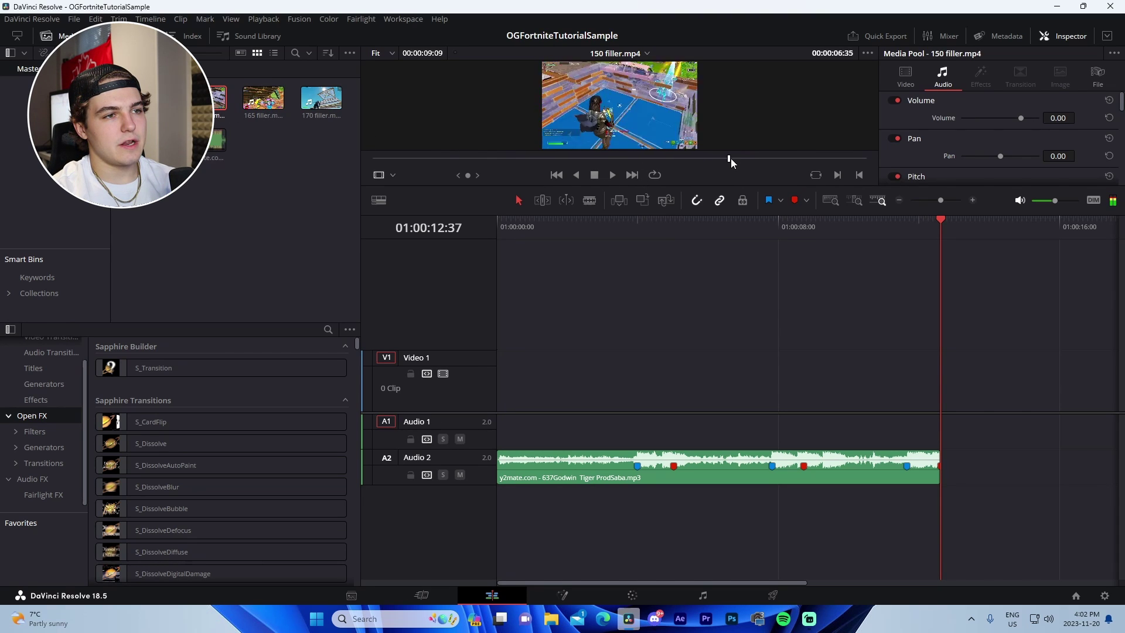
key("Left")
key("space")
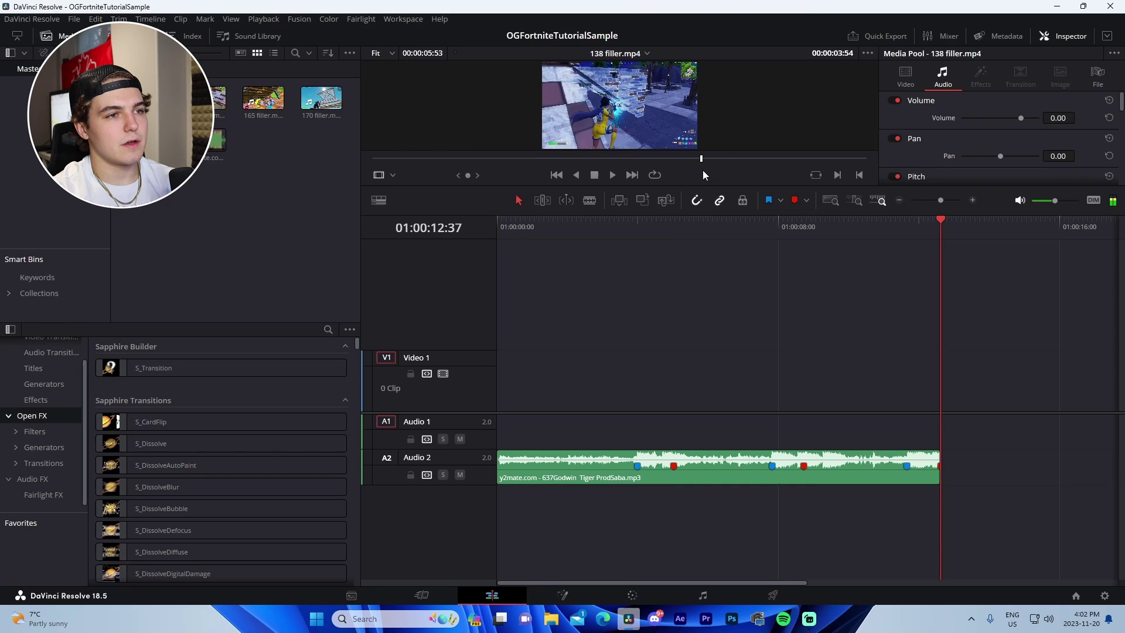
left_click_drag(583, 197, 526, 216)
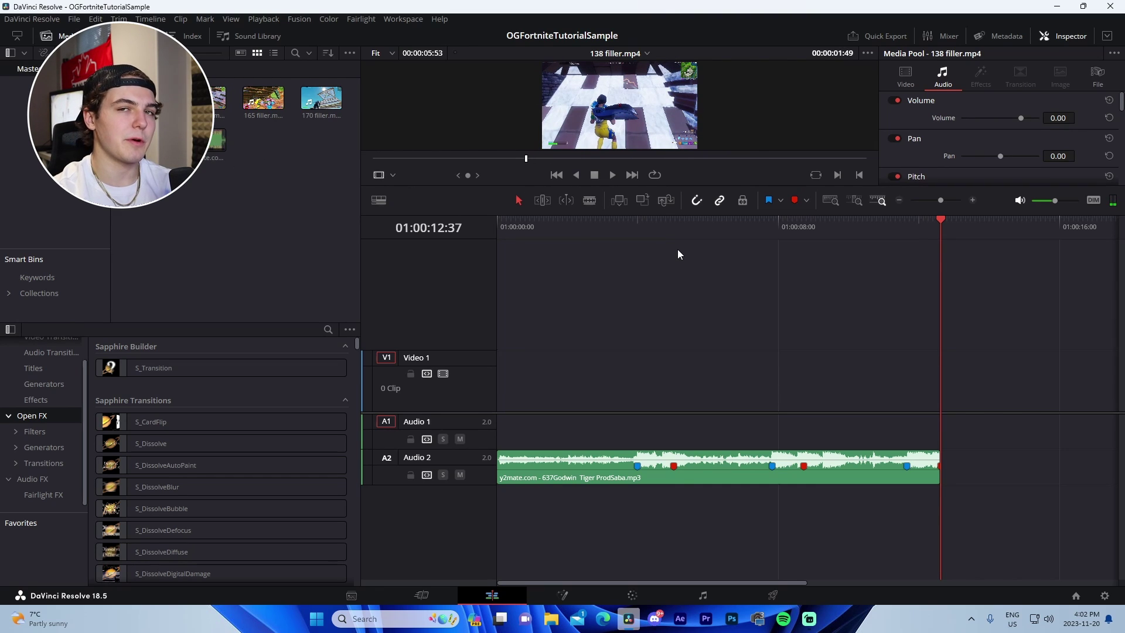
Step: Set the 138 filler clip's out point at 00:00:04:34 and its in point just before the shot
left_click_drag(525, 158, 759, 178)
left_click(860, 174)
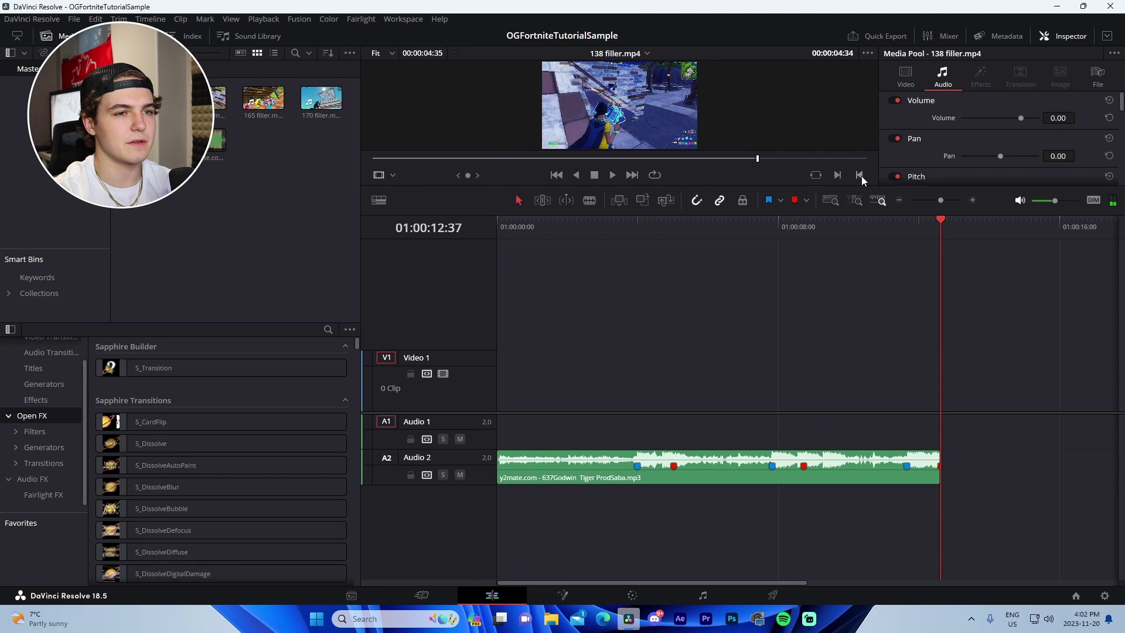
left_click(672, 158)
mouse_move(672, 159)
left_mouse_down()
mouse_move(709, 159)
mouse_move(689, 159)
left_mouse_up()
key("i")
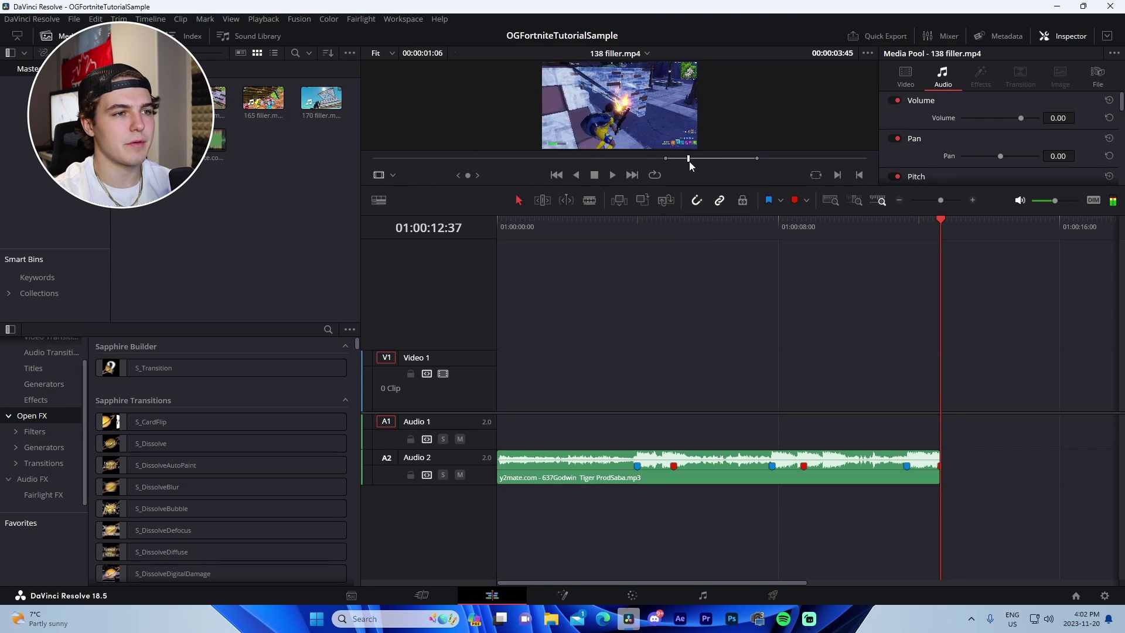
Step: Add a marker to the 138 filler clip at 00:00:03:53, the frame showing the 138 damage number
scroll(659, 140, "up", 6)
scroll(640, 122, "up", 1)
key("Right")
key("Right")
key("Right")
key("Right")
key("Right")
key("Right")
key("Right")
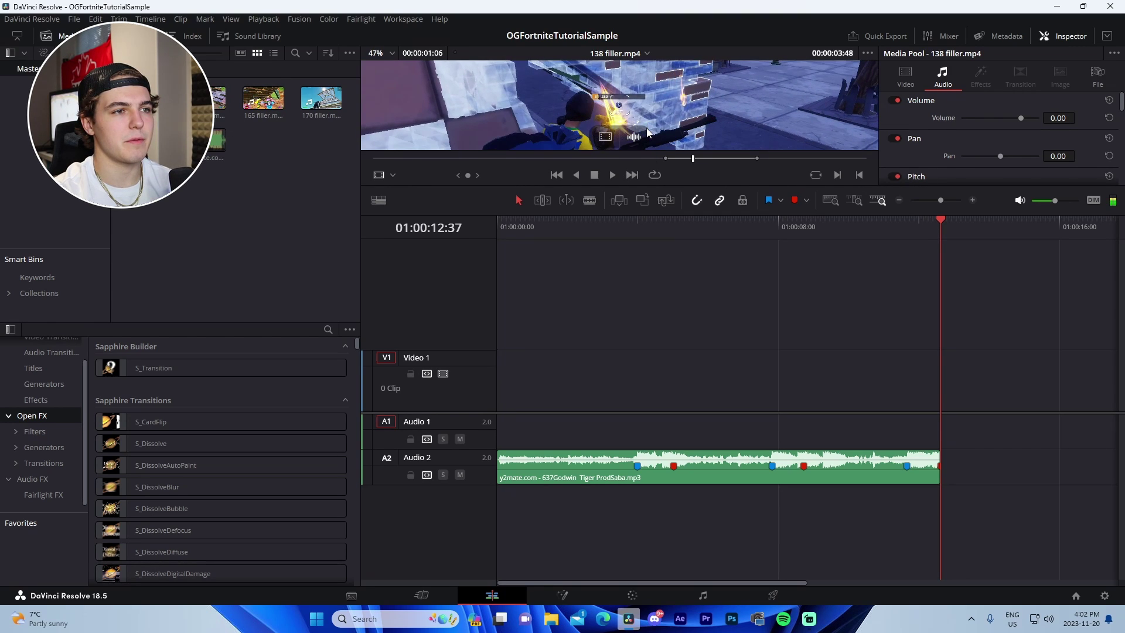
scroll(645, 127, "up", 6)
key("Right")
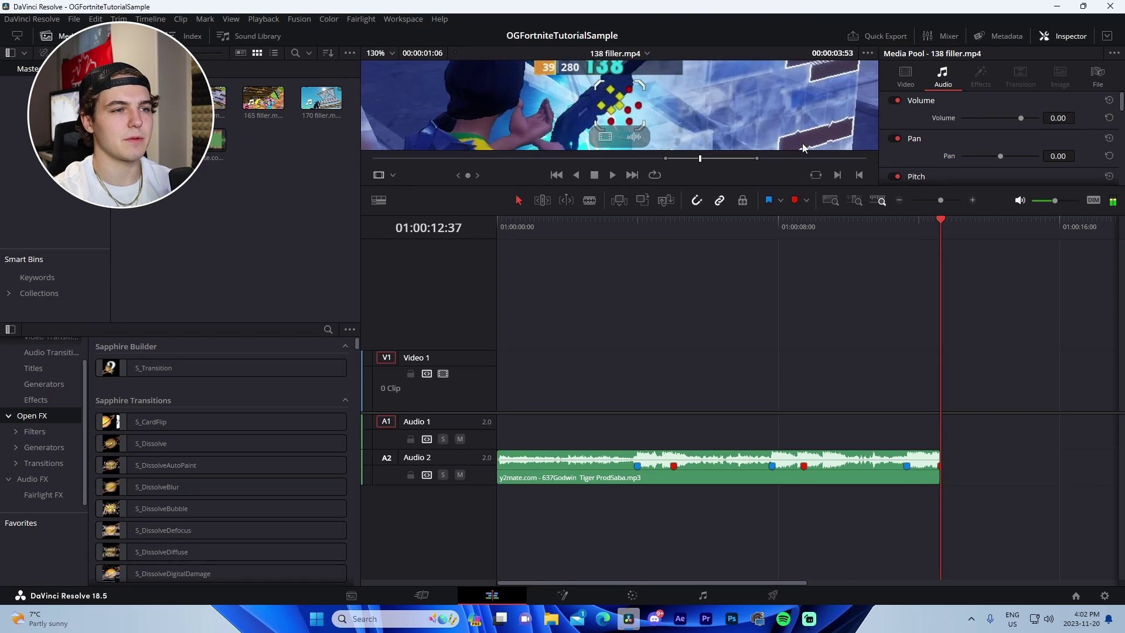
key("m")
Step: Place the 138 filler clip on Video 1 with its marker on the song's first blue marker, and extend its end to the first red song marker
mouse_move(619, 105)
left_mouse_down()
mouse_move(615, 378)
mouse_move(648, 378)
mouse_move(477, 378)
left_mouse_up()
left_click_drag(659, 378, 672, 378)
left_click(562, 376)
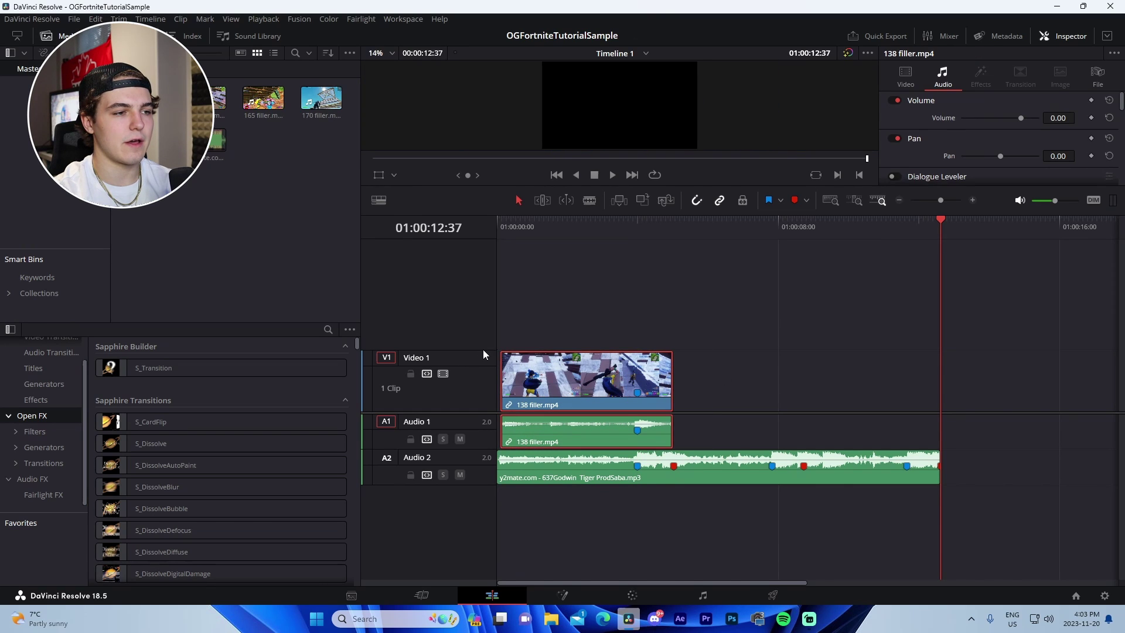
Step: Trim the song's start to match the 138 filler clip's start and move both clips to the beginning of the timeline
left_click_drag(481, 350, 481, 357)
left_click(531, 340)
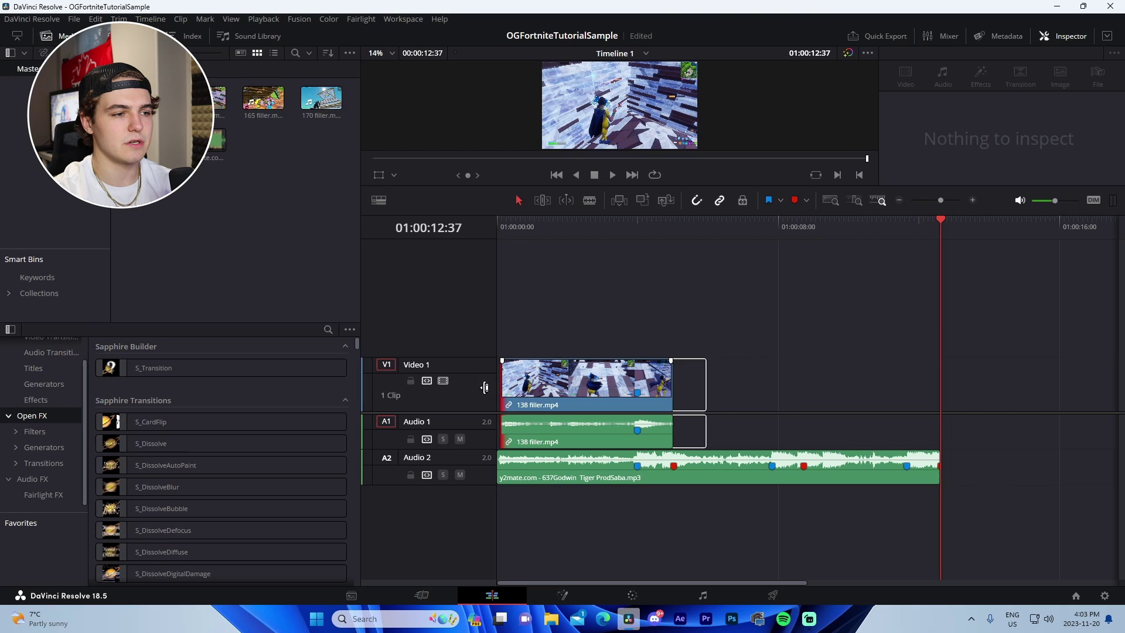
left_click_drag(497, 460, 497, 459)
key("ctrl+a")
left_click(539, 332)
left_click_drag(505, 229, 409, 261)
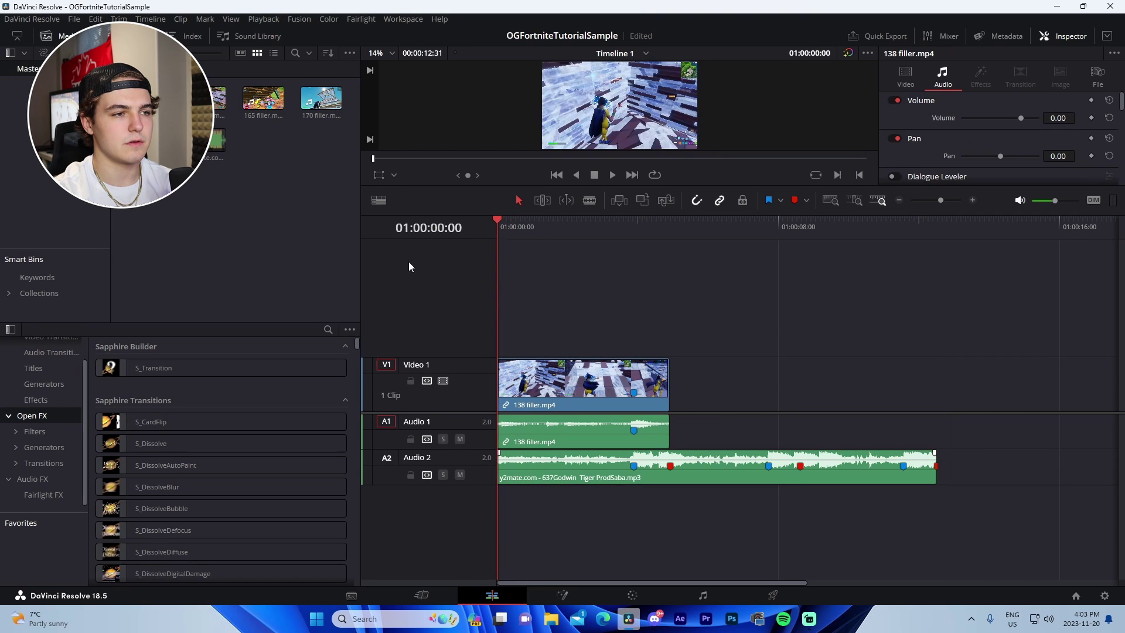
Step: Play the timeline from its start in an enlarged viewer to check the 138 shot against the beat
key("space")
key("space")
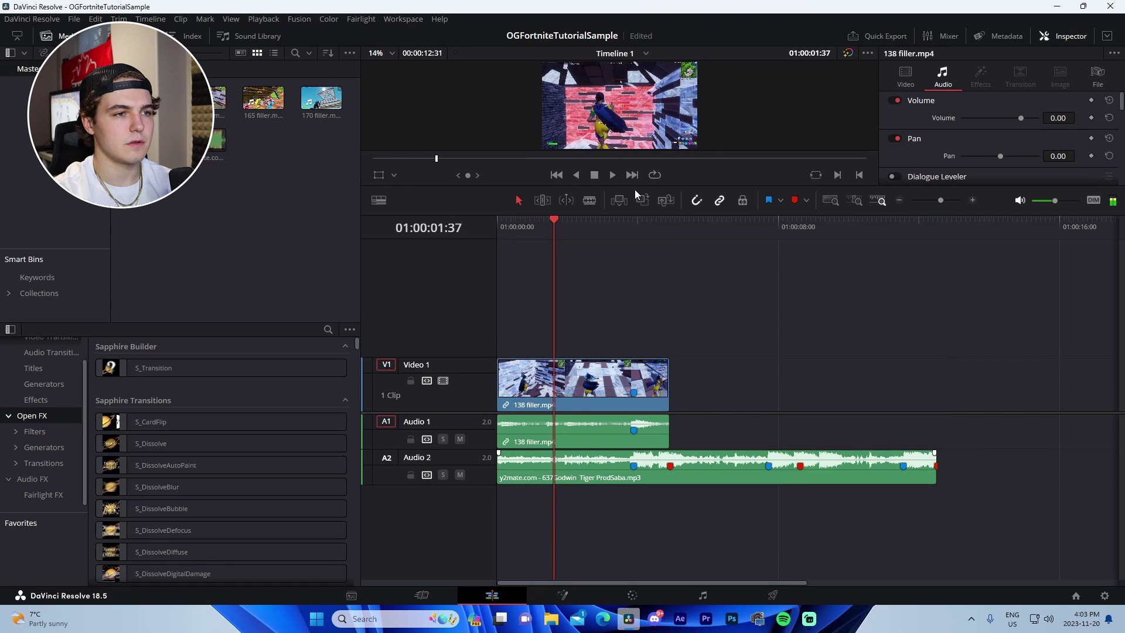
left_click_drag(639, 187, 639, 317)
key("space")
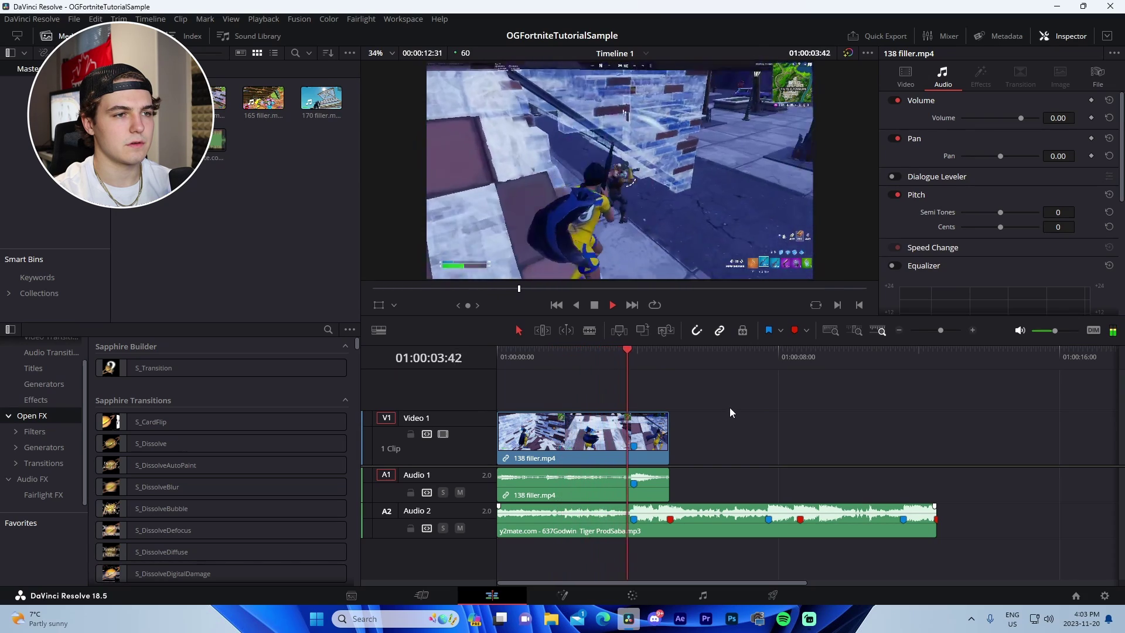
key("space")
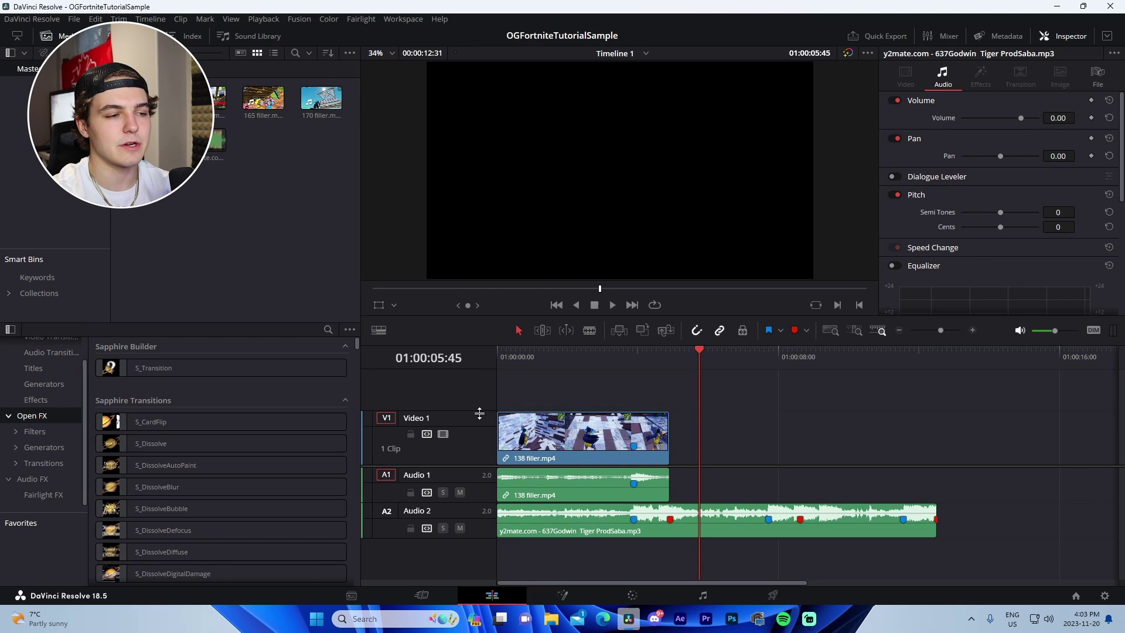
Step: Split the 138 filler clip at its marker at 01:00:03:53
left_click_drag(480, 410, 480, 415)
left_click(631, 369)
key("b")
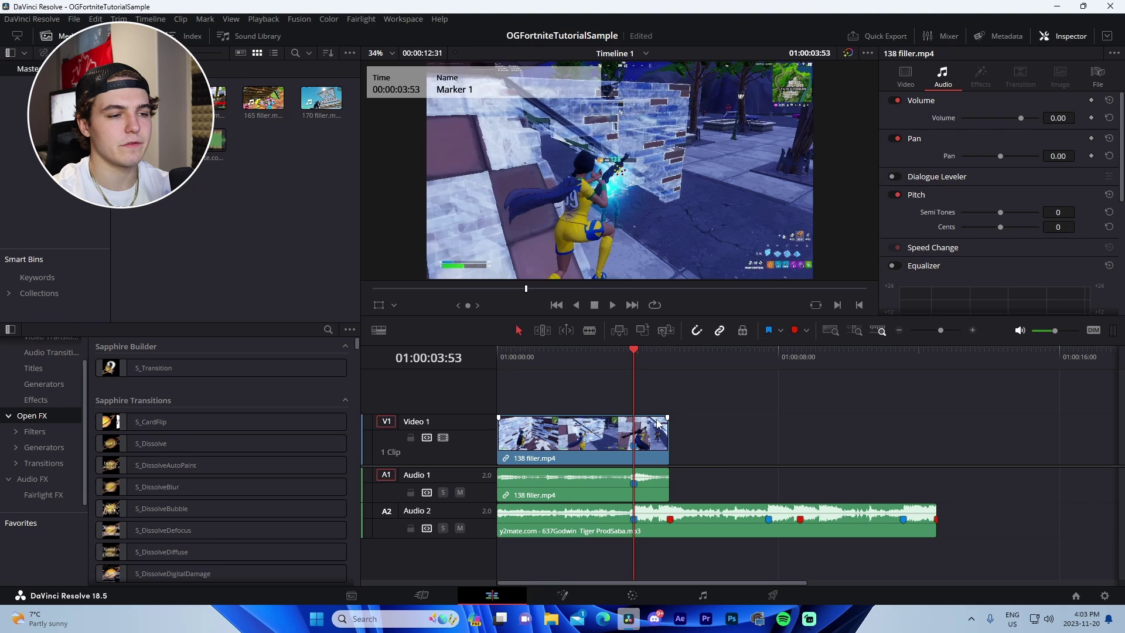
left_click(635, 430)
key("a")
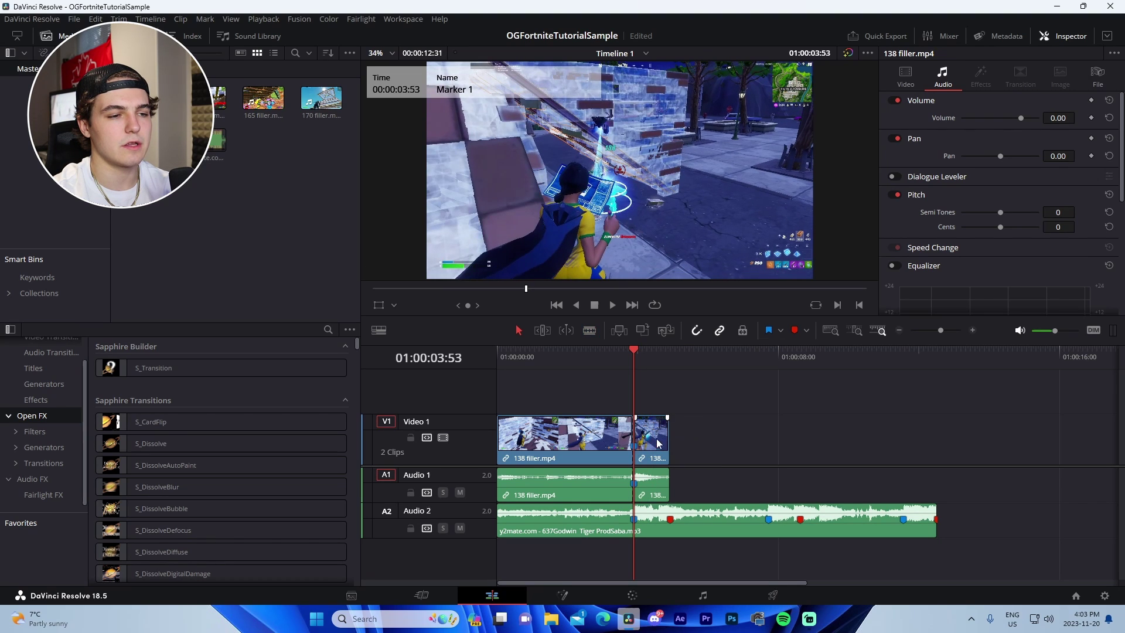
Step: Unlink the video and audio of the second 138 filler segment, keeping only its video selected
right_click(667, 439)
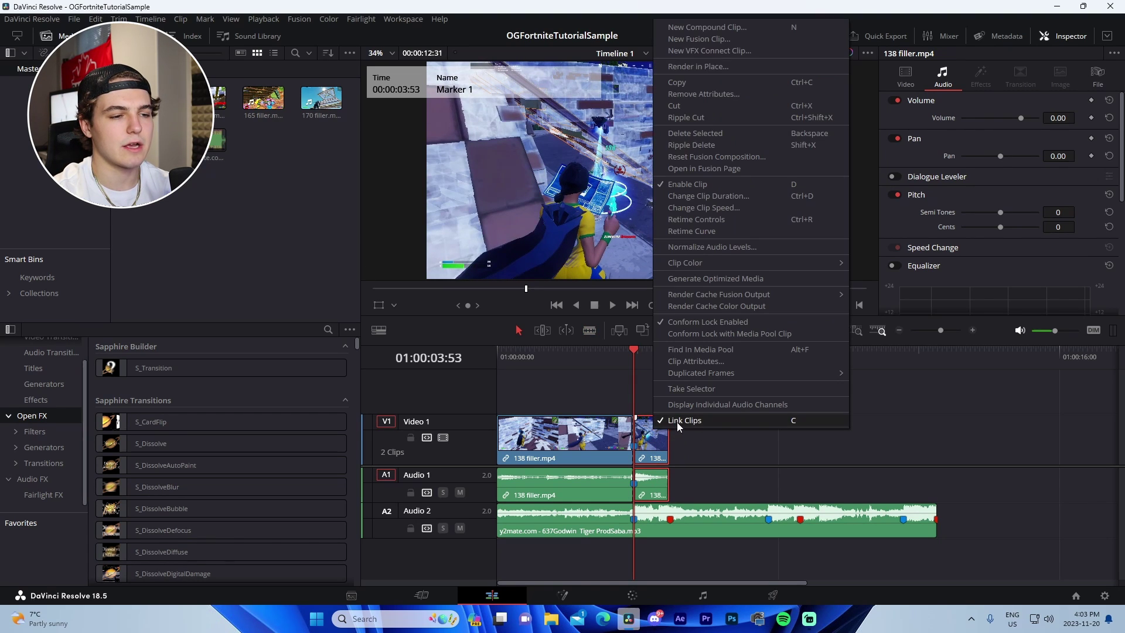
left_click(794, 419)
left_click(648, 439)
Step: Slow the second 138 filler video segment to 50% speed and trim its end back to the first red song marker
right_click(649, 441)
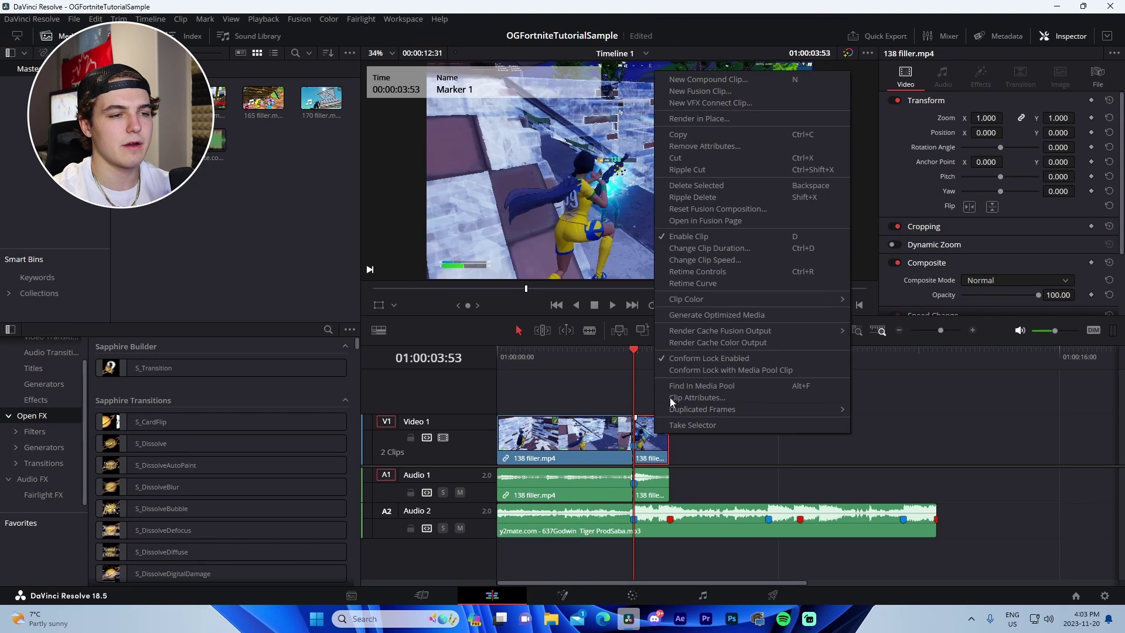
left_click(712, 272)
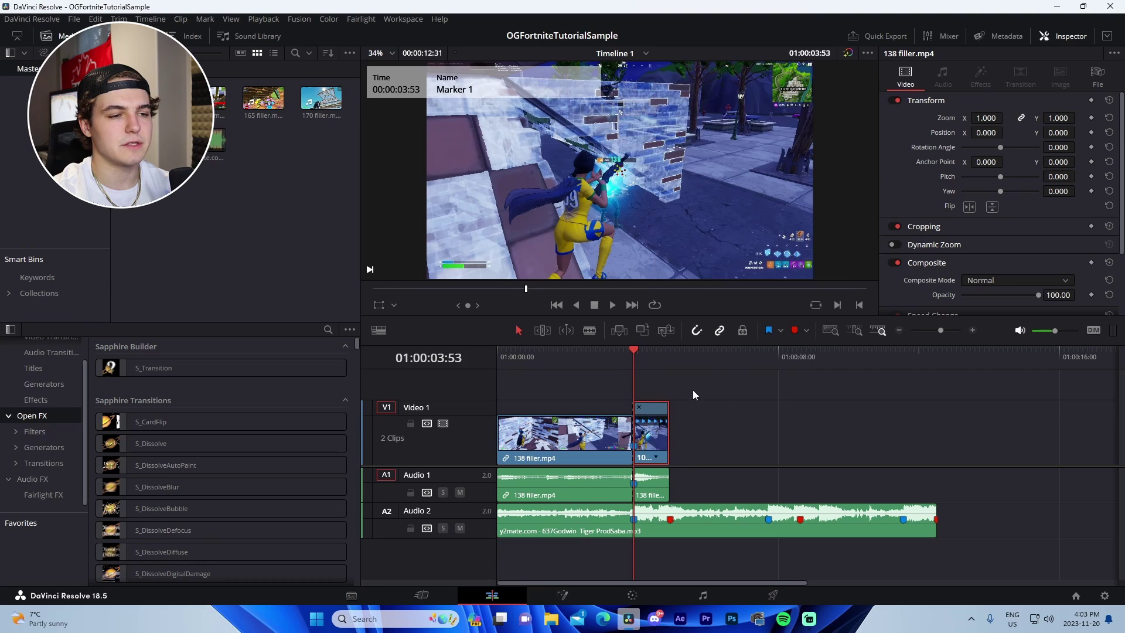
left_click(659, 462)
mouse_move(685, 502)
left_click(808, 526)
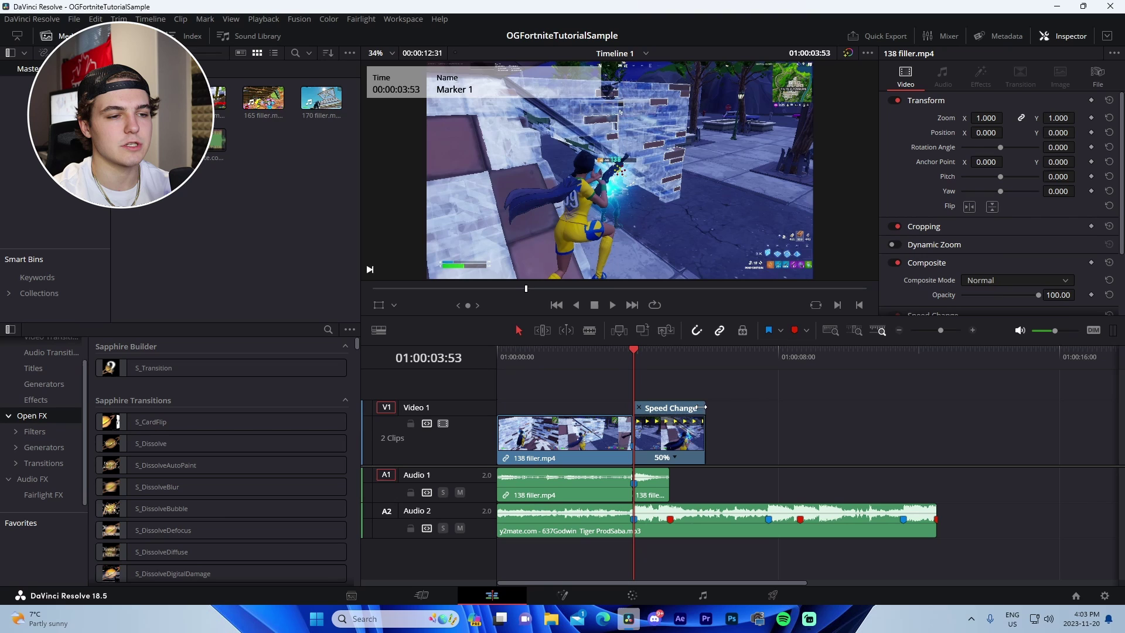
left_click_drag(705, 451, 668, 448)
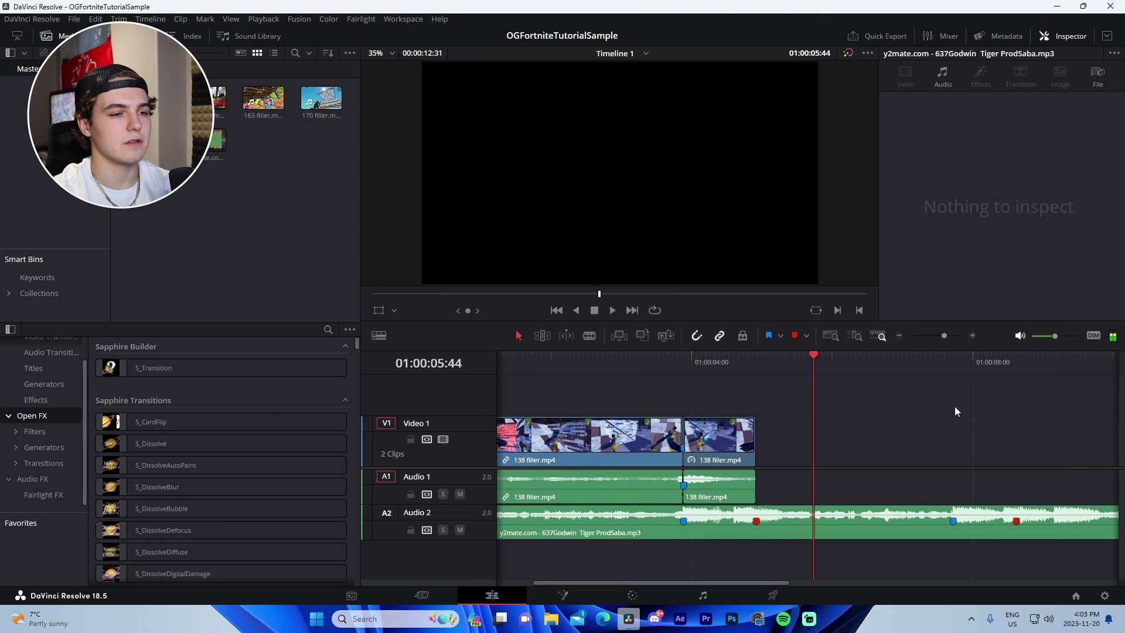
Step: Set in and out points around the shot in the 165 filler clip and add a marker at 00:00:02:55, the 165 damage frame
scroll(791, 414, "right", 3)
left_click(263, 104)
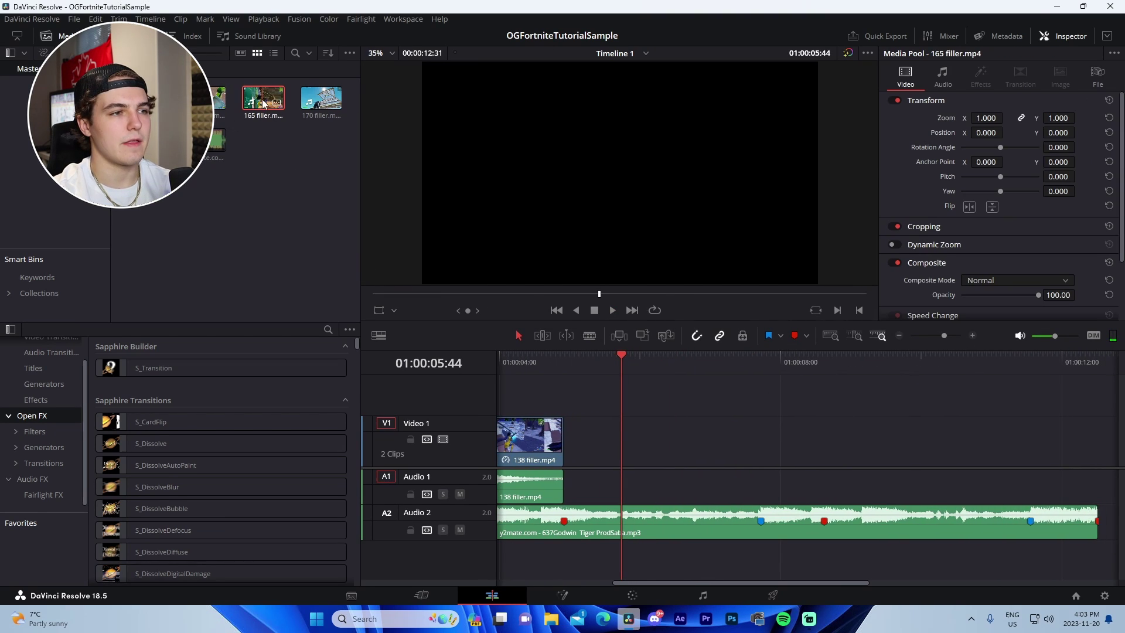
double_click(263, 103)
left_click_drag(698, 293, 639, 295)
key("i")
left_click(678, 294)
key("o")
key("m")
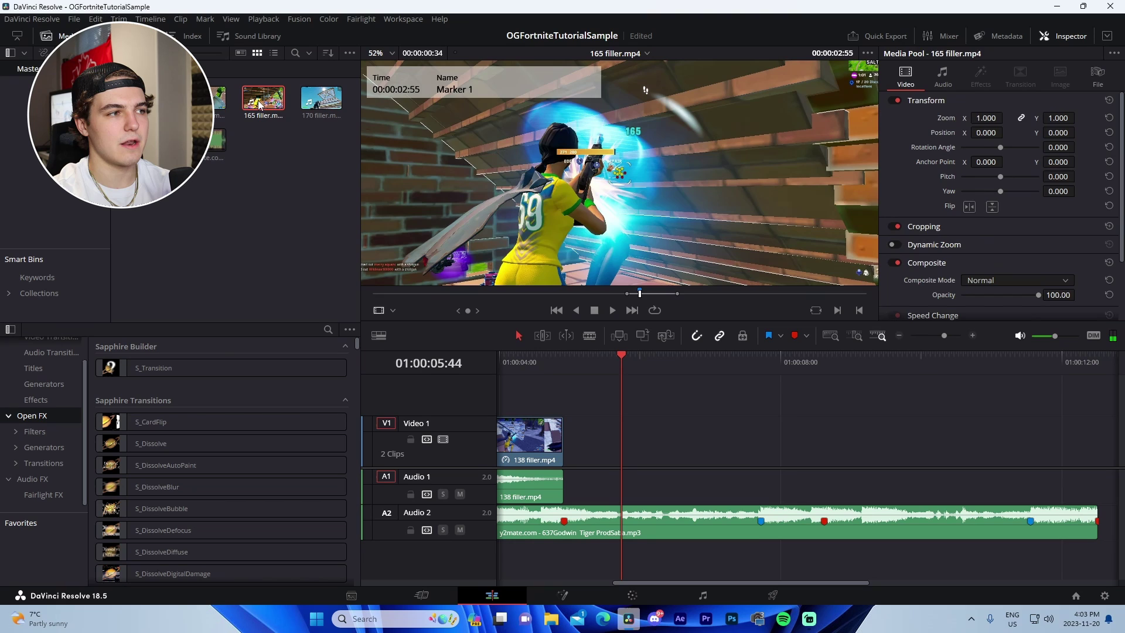
Step: Place the 165 filler clip on Video 1 with its marker on the second blue song marker, and extend its start back to the 138 clip
mouse_move(262, 101)
left_mouse_down()
mouse_move(772, 442)
mouse_move(823, 441)
left_mouse_up()
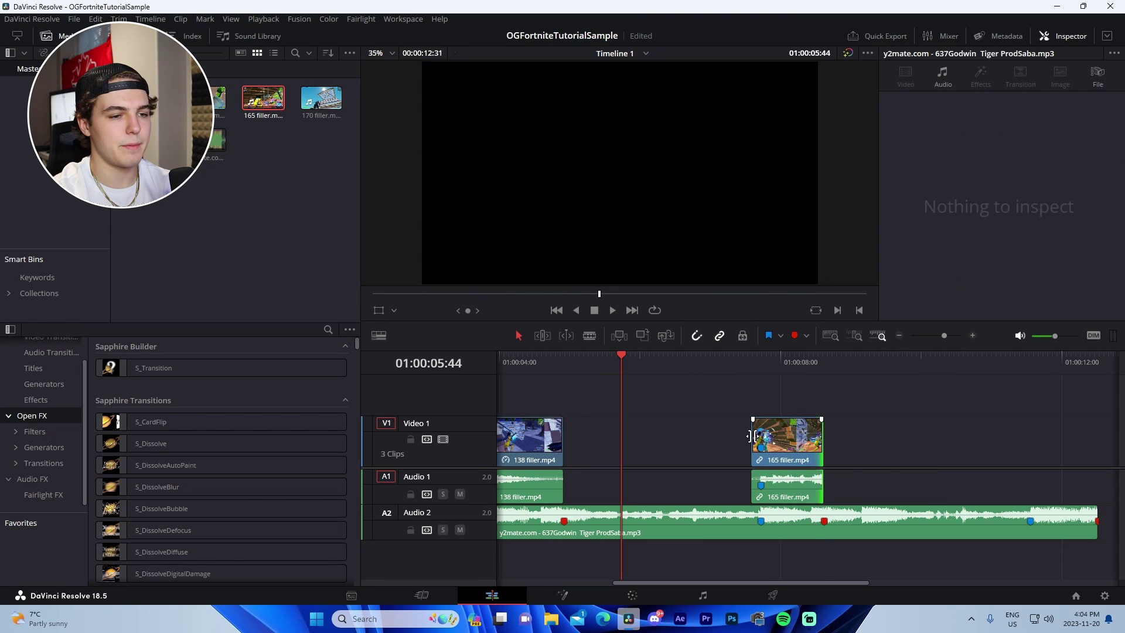
left_click_drag(754, 439, 564, 439)
Step: Unlink the 165 filler clip's video from its audio and split the video at its marker
right_click(742, 445)
left_click(786, 435)
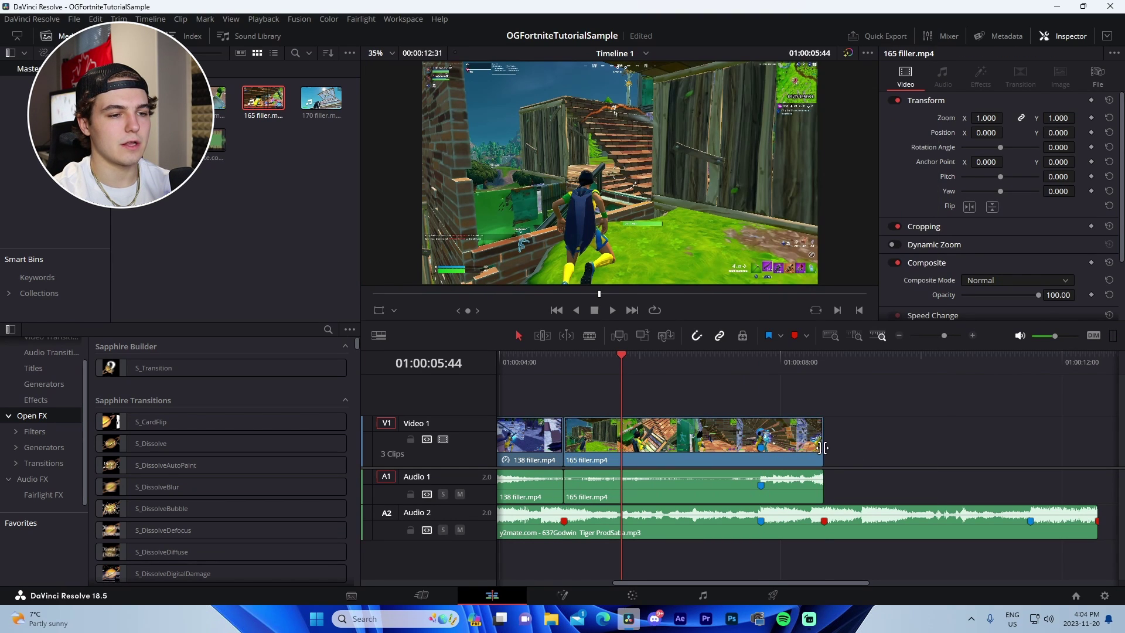
key("b")
left_click(762, 437)
key("a")
Step: Slow the second 165 filler video segment to 50% speed and trim its end back to the second red song marker
right_click(797, 442)
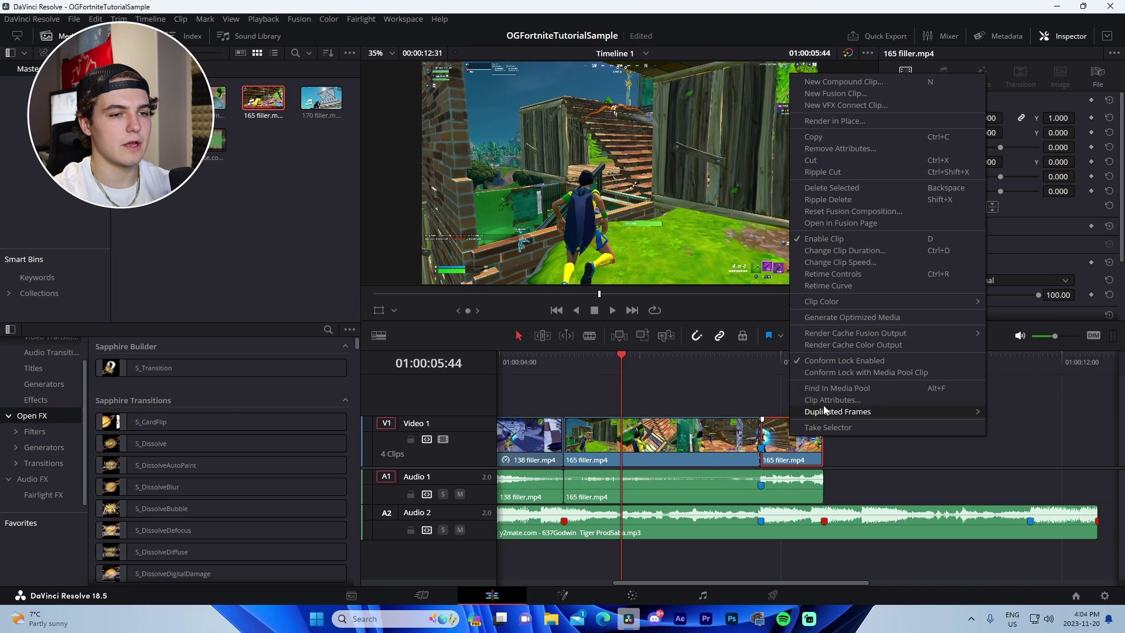
left_click(817, 407)
left_click(800, 459)
mouse_move(837, 503)
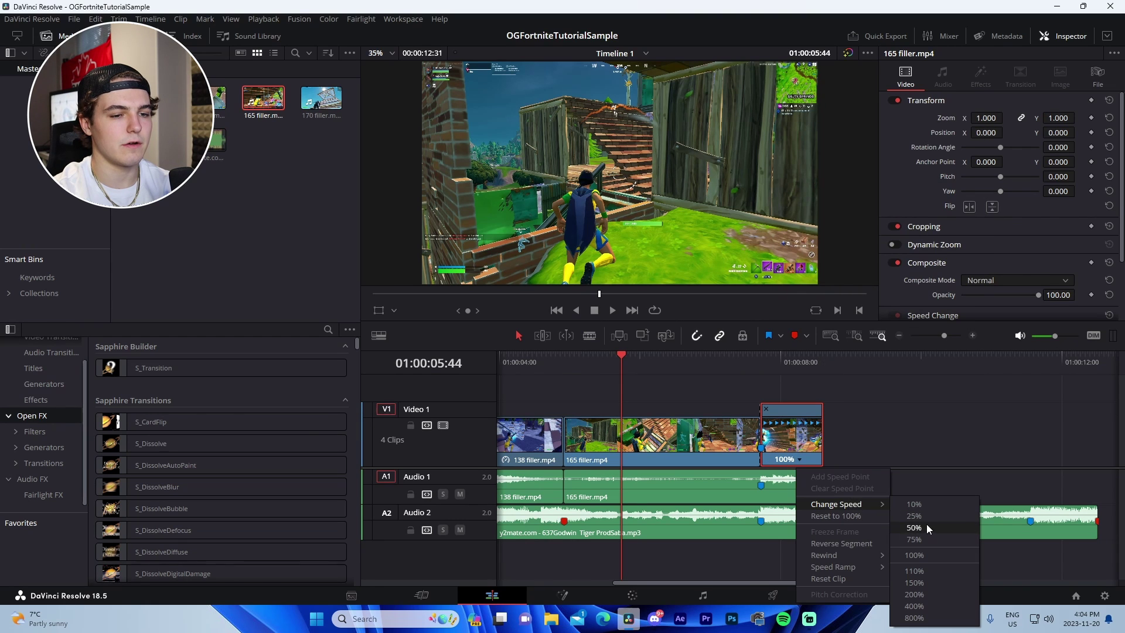
left_click(926, 524)
left_click_drag(856, 442, 806, 443)
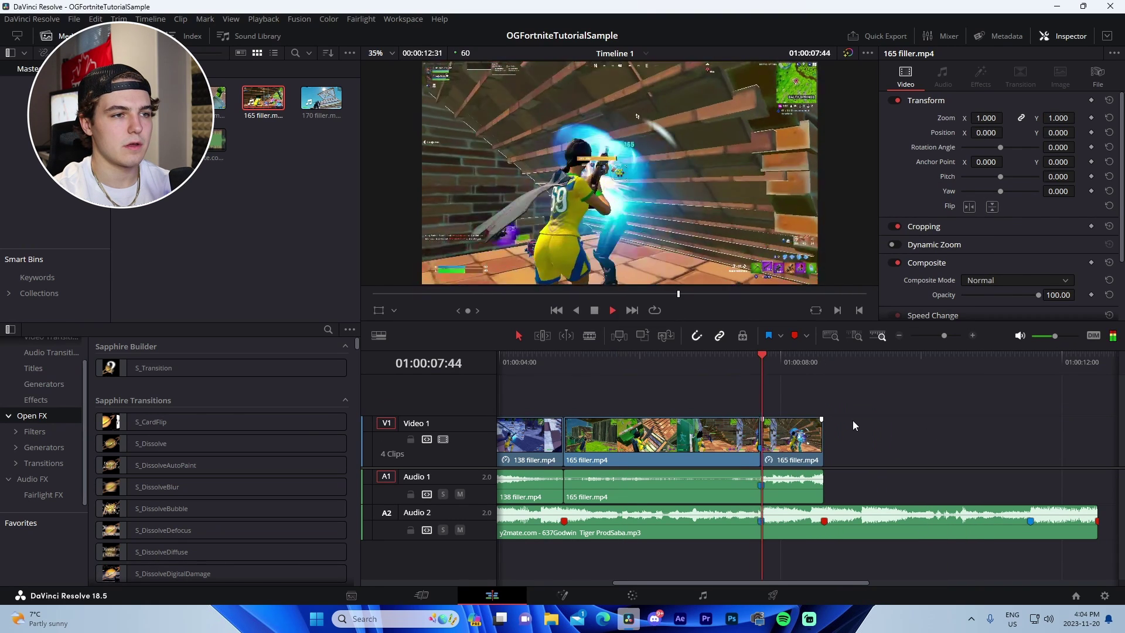
Step: Trim the song's end back to the second red marker, where the last 165 filler segment ends
scroll(791, 423, "right", 3)
left_click_drag(869, 522, 598, 515)
left_click(835, 432)
scroll(835, 432, "left", 3)
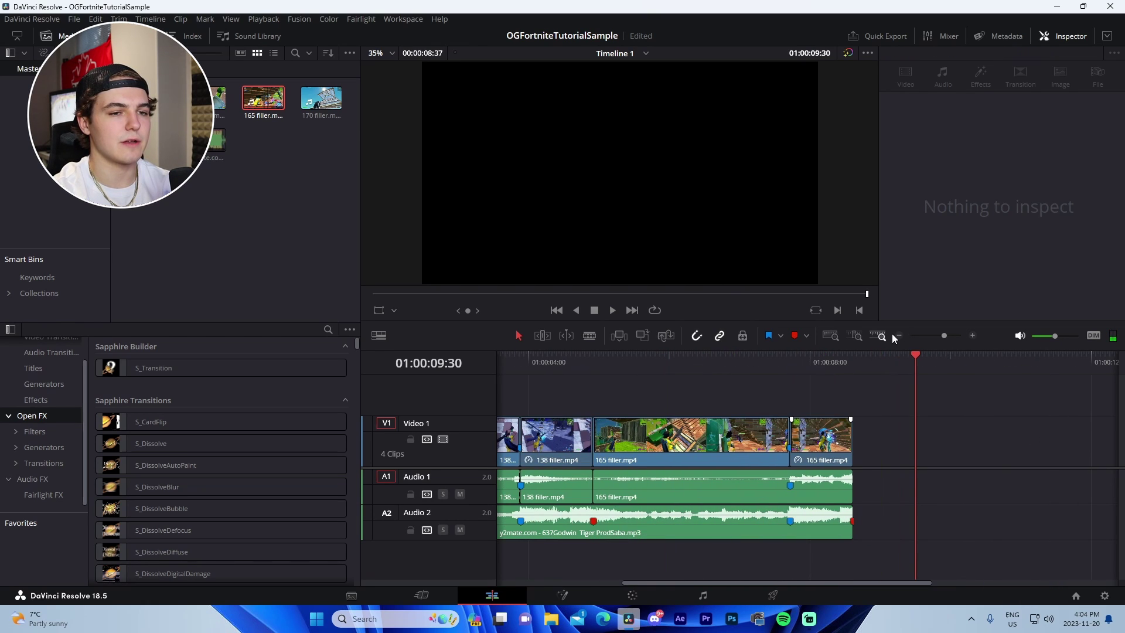
left_click(899, 335)
scroll(765, 417, "left", 1)
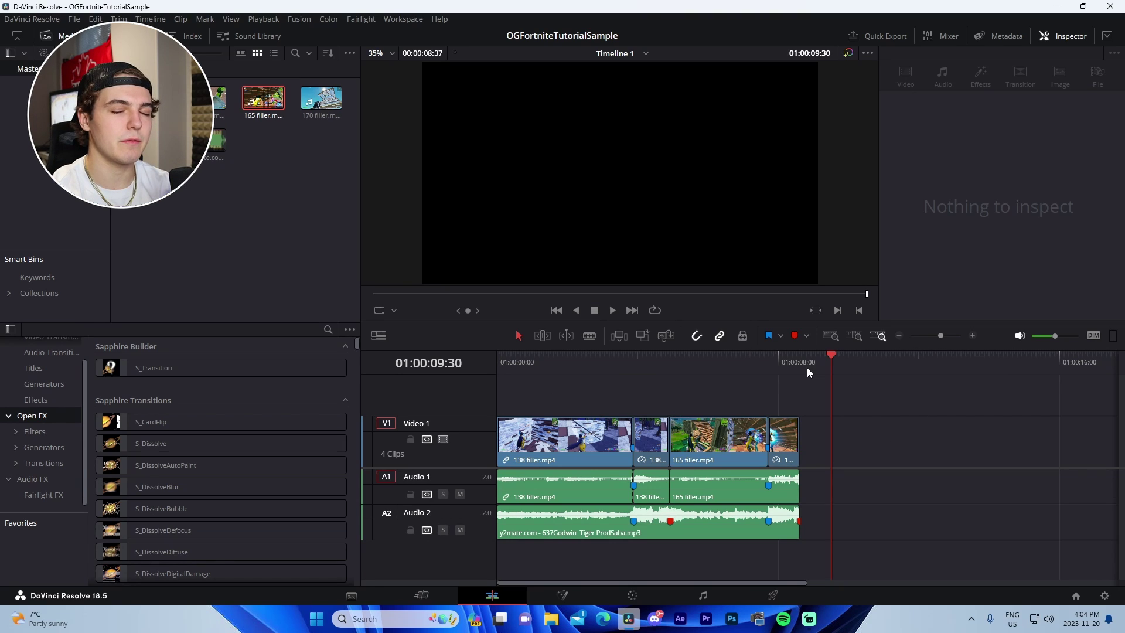
Step: Add an Adjustment Clip from the effects library on Video 2, above the split in the 138 filler clip
left_click(632, 365)
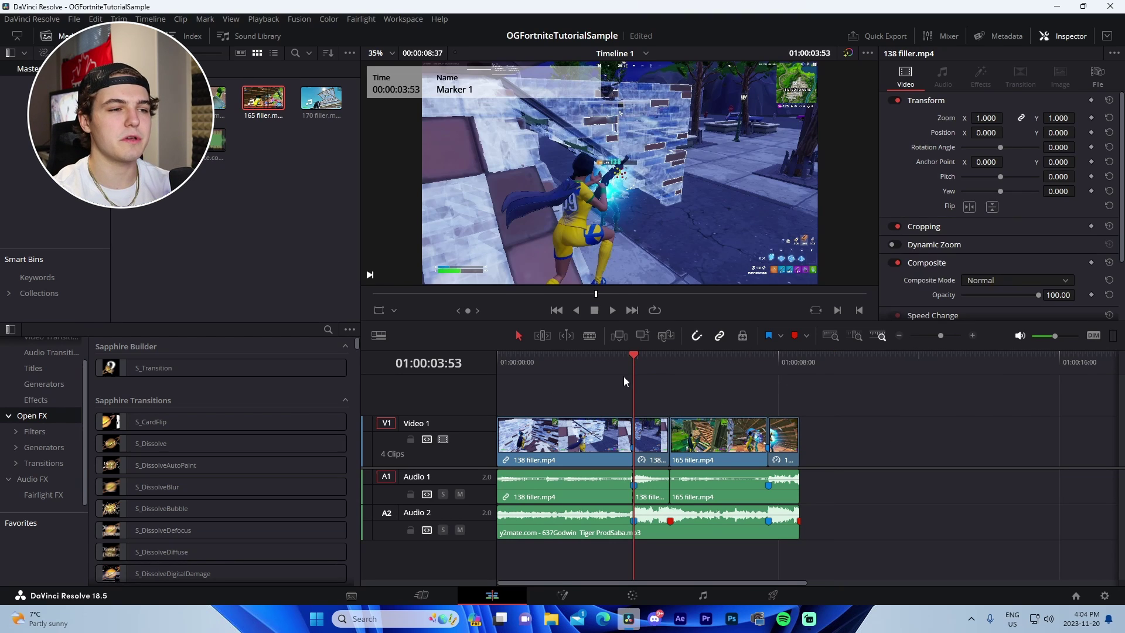
left_click(972, 337)
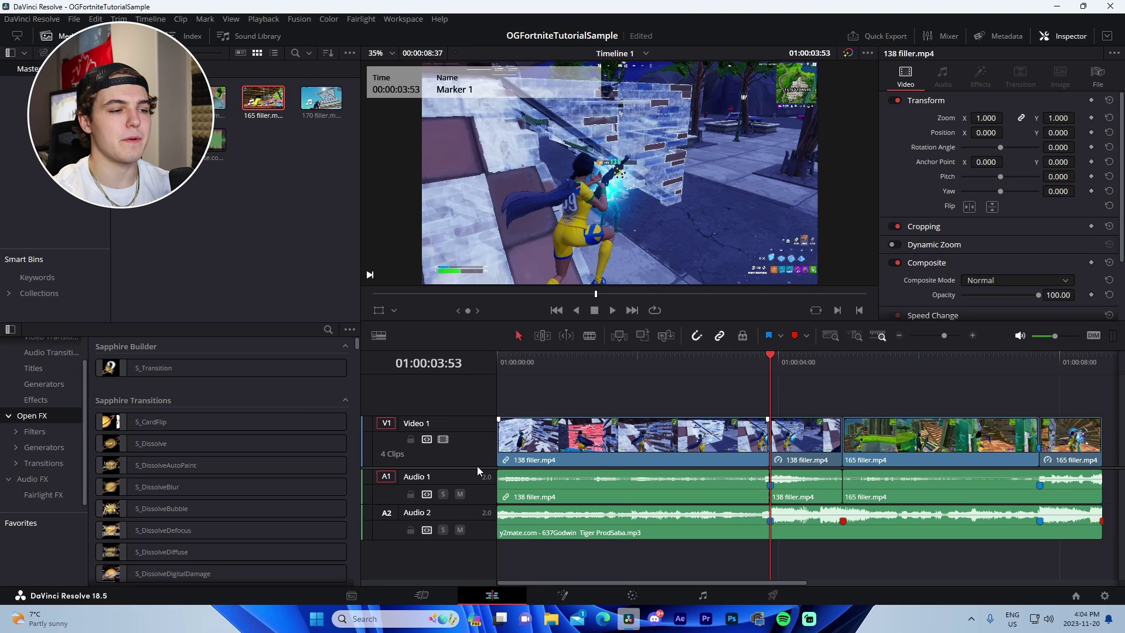
scroll(477, 475, "up", 2)
left_click(899, 336)
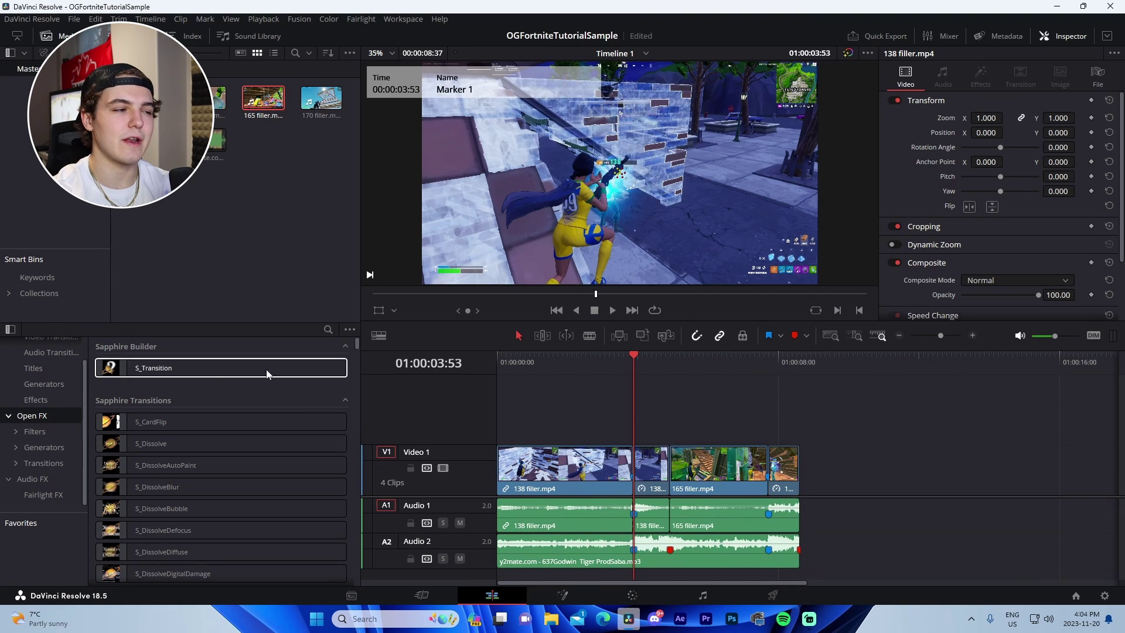
left_click(36, 401)
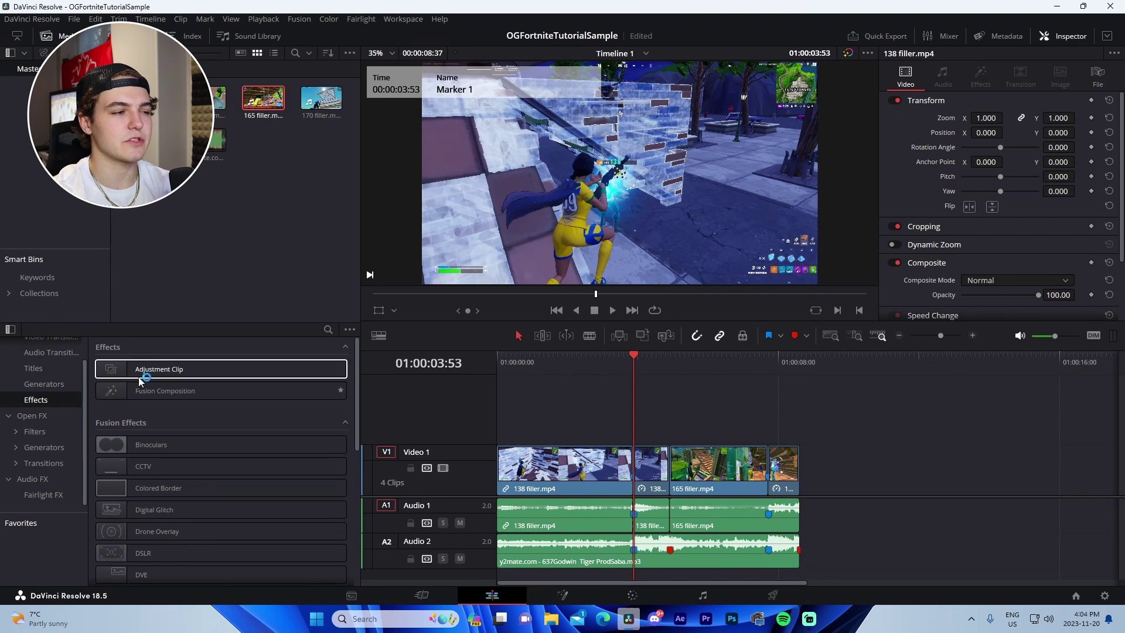
left_click_drag(139, 379, 55, 406)
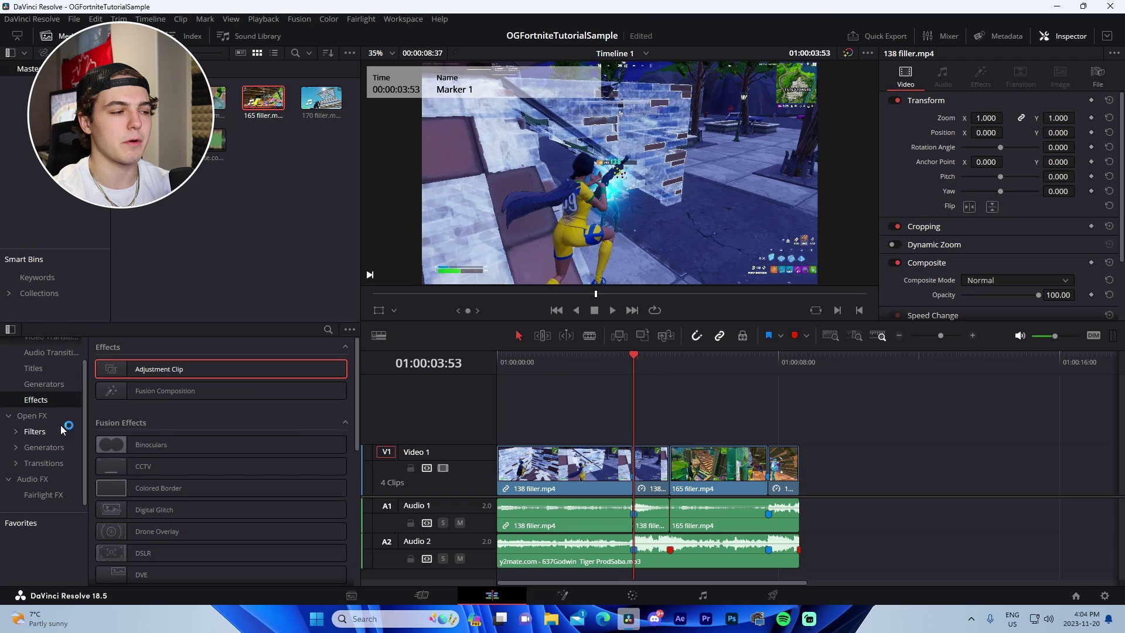
left_click_drag(146, 369, 578, 432)
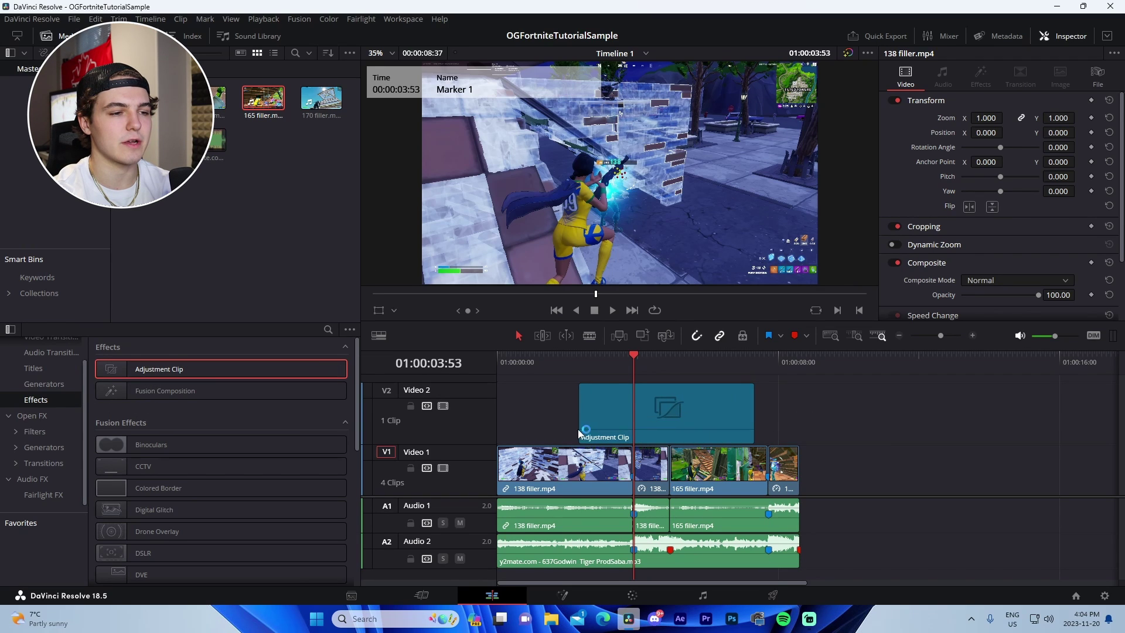
Step: Trim the adjustment clip to start shortly before the 138 shot and end at about 01:00:04:42
key("ctrl+6")
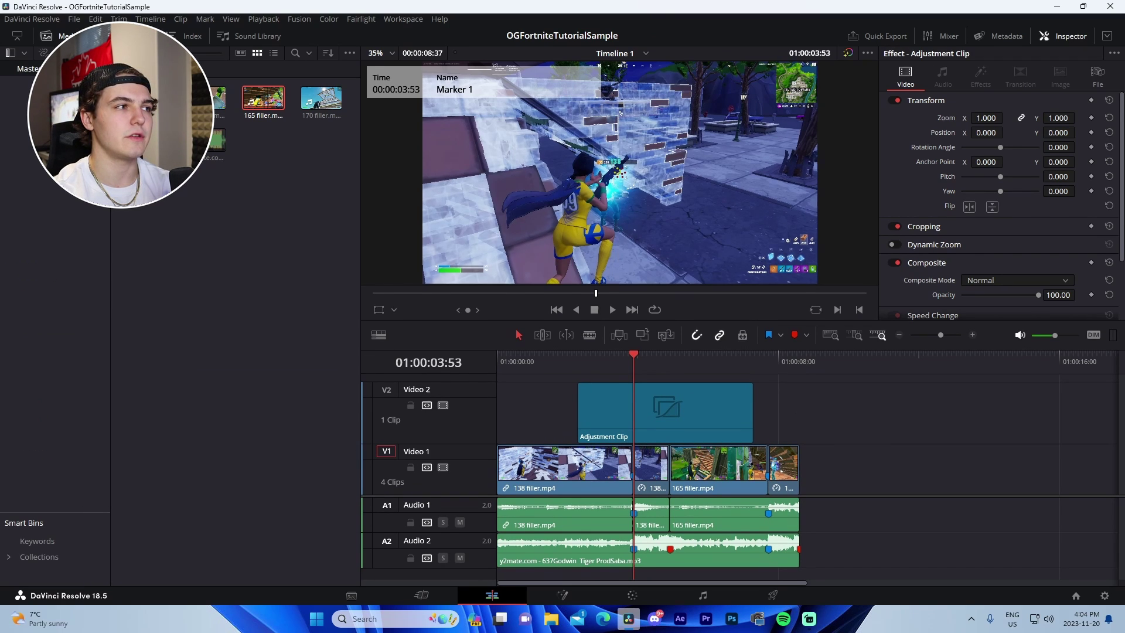
key("ctrl+6")
left_click_drag(746, 412, 664, 413)
left_click_drag(941, 335, 948, 335)
left_click_drag(593, 415, 737, 413)
left_click(716, 358)
key("space")
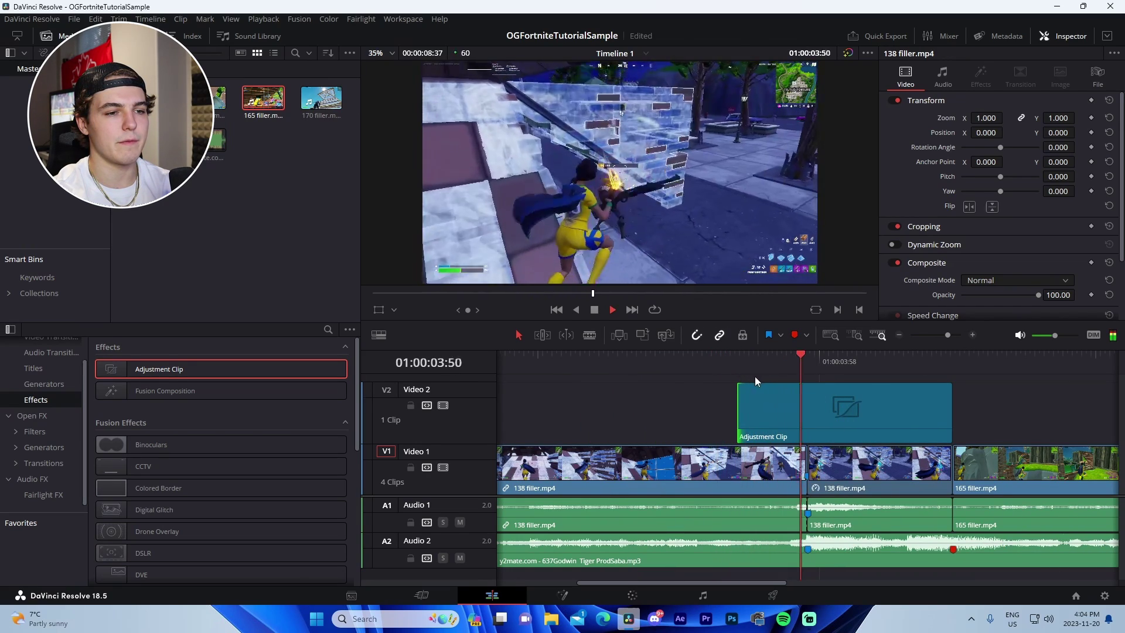
left_click_drag(952, 411, 922, 416)
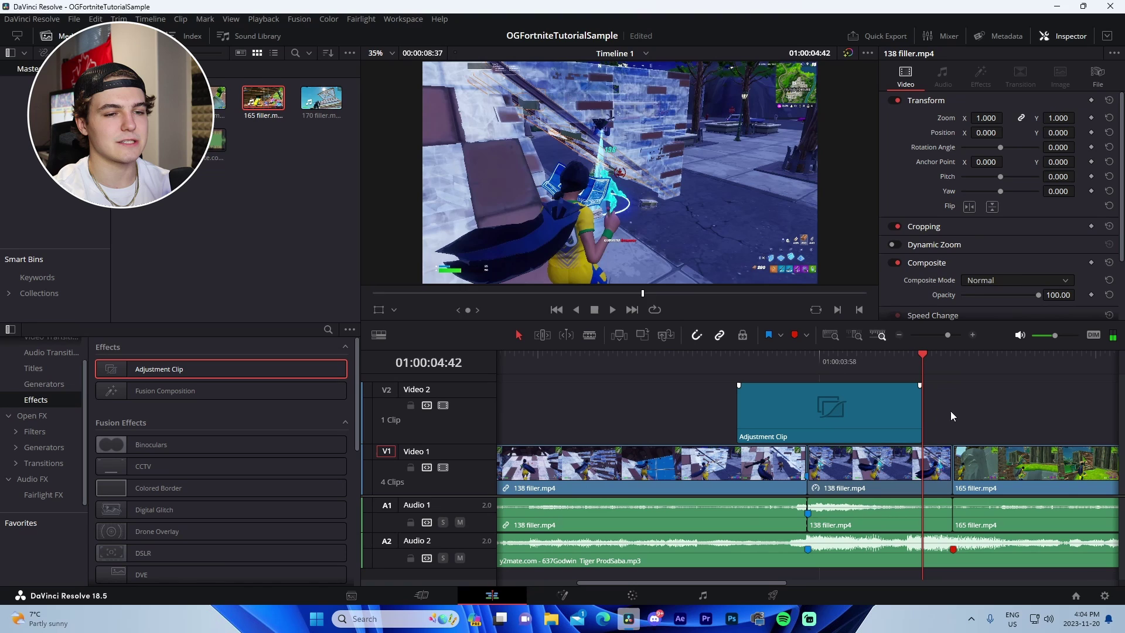
Step: Open the adjustment clip in Fusion at 01:00:03:53, the 138 shot, and hide the Spline editor
left_click(899, 334)
left_click_drag(728, 360, 747, 361)
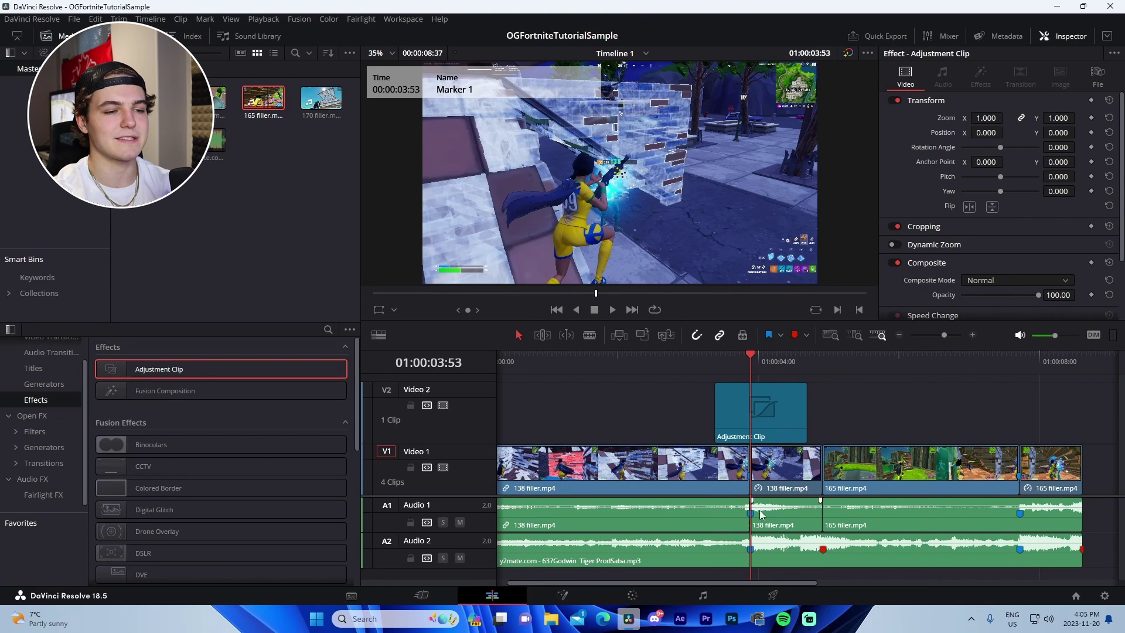
left_click(566, 593)
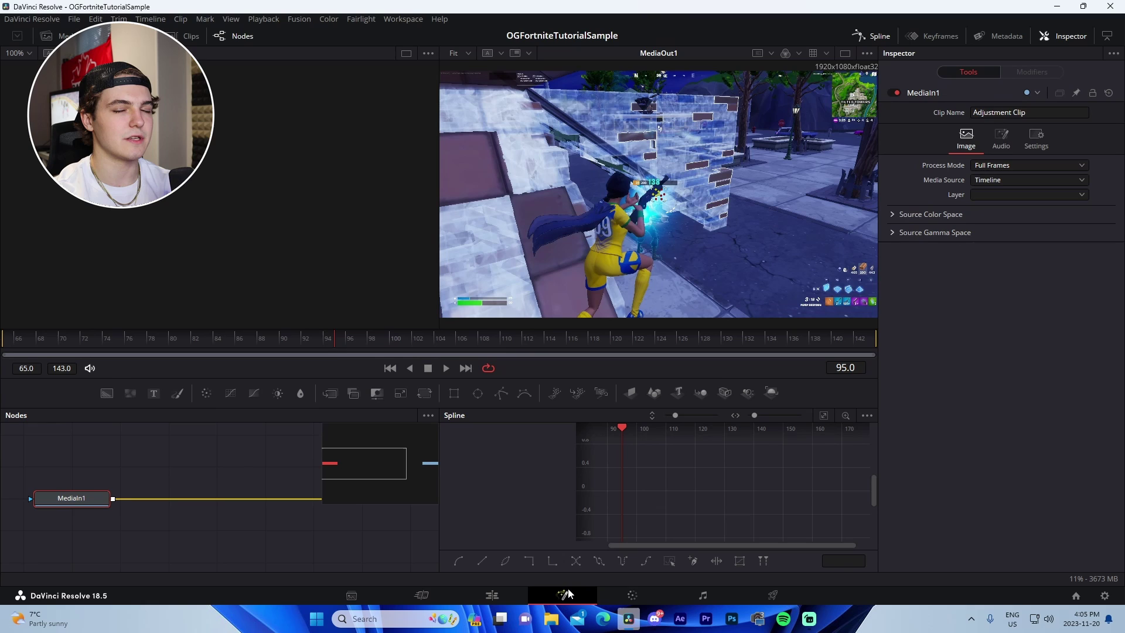
left_click(873, 36)
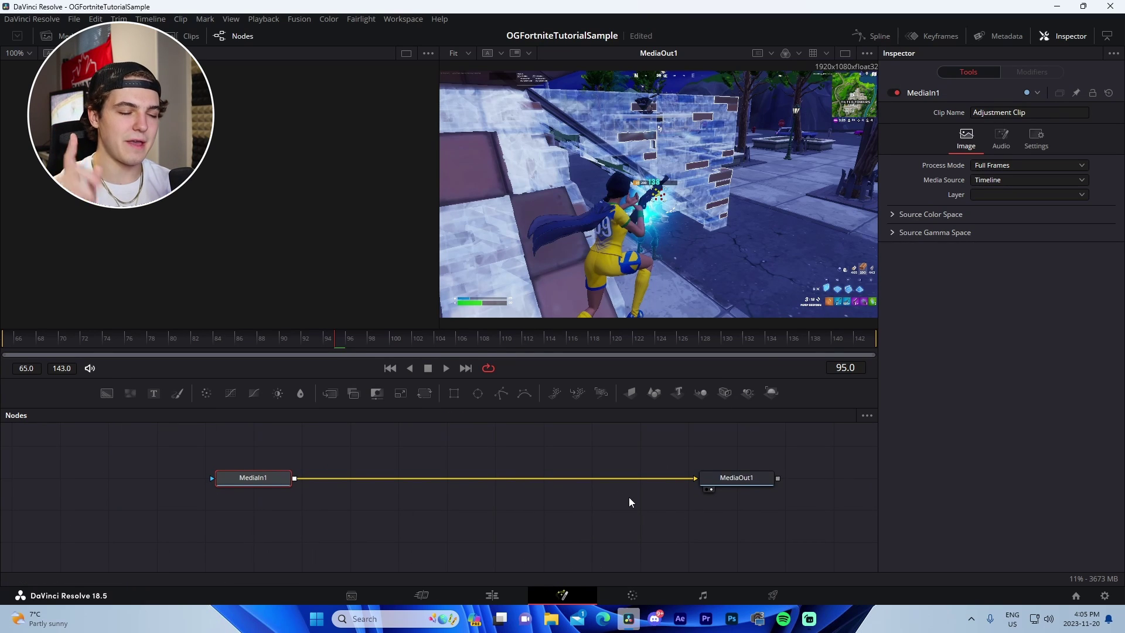
Step: Add a Transform node between MediaIn1 and MediaOut1 and place it midway between them
key("shift+space")
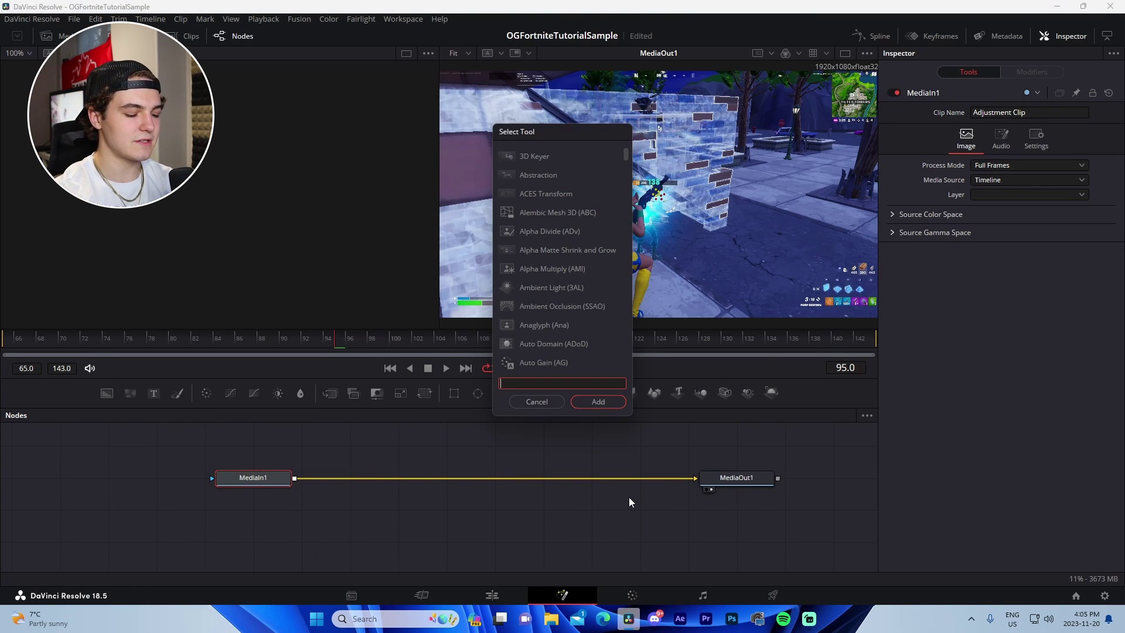
type("trans")
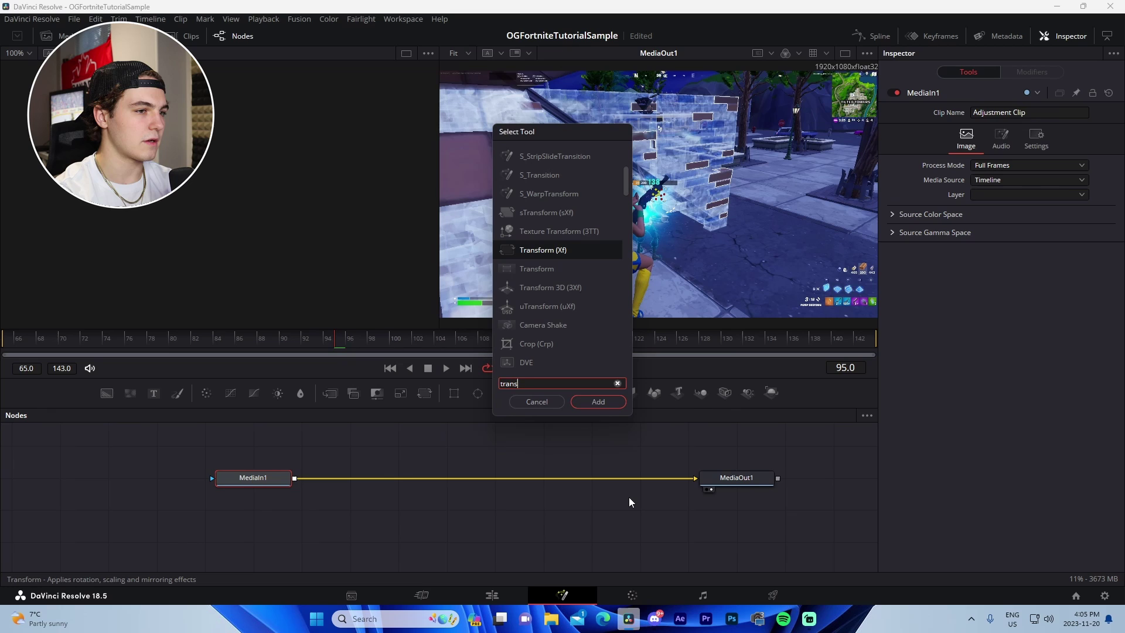
key("Return")
left_click_drag(350, 478, 500, 488)
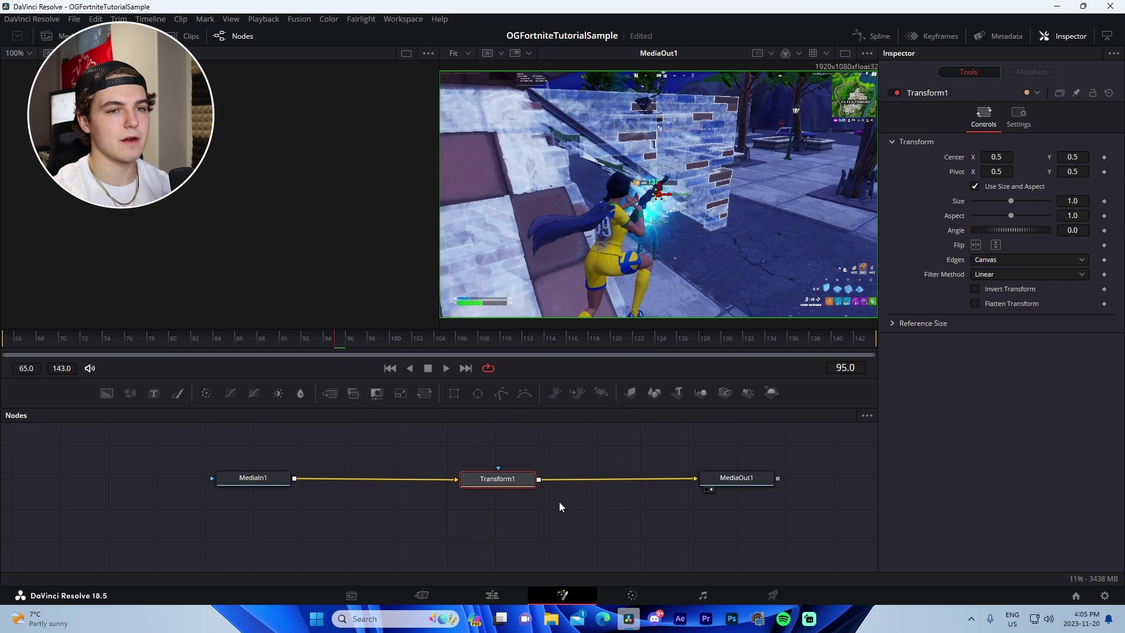
Step: Keyframe the Transform node's Size at 1.3 on frame 95, where the shot lands
left_click(1105, 201)
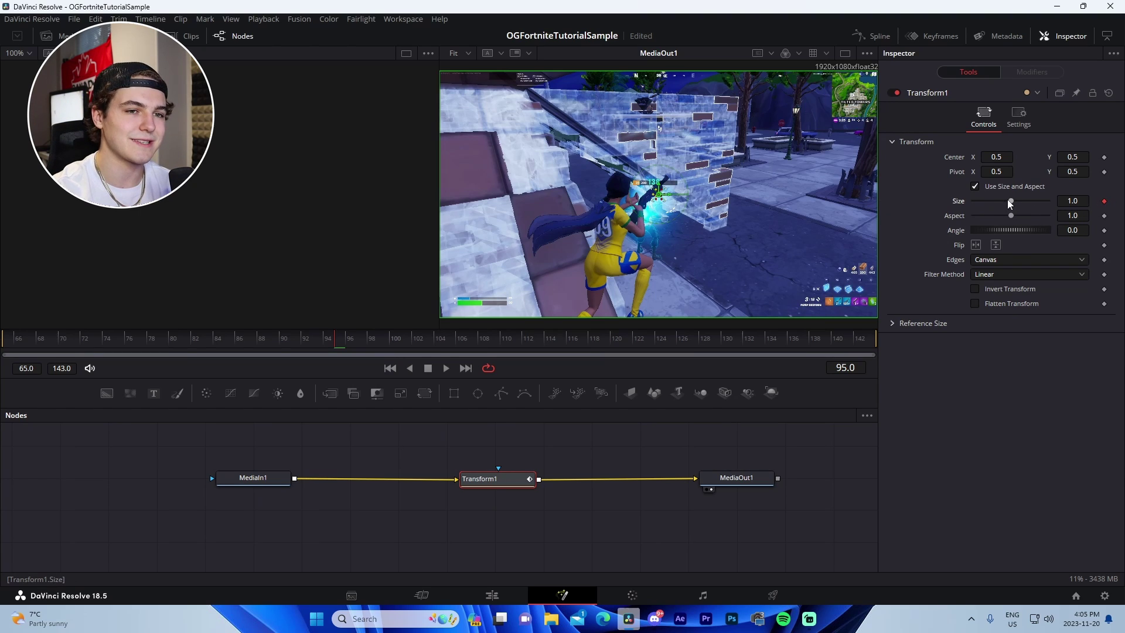
left_click_drag(1011, 201, 1013, 201)
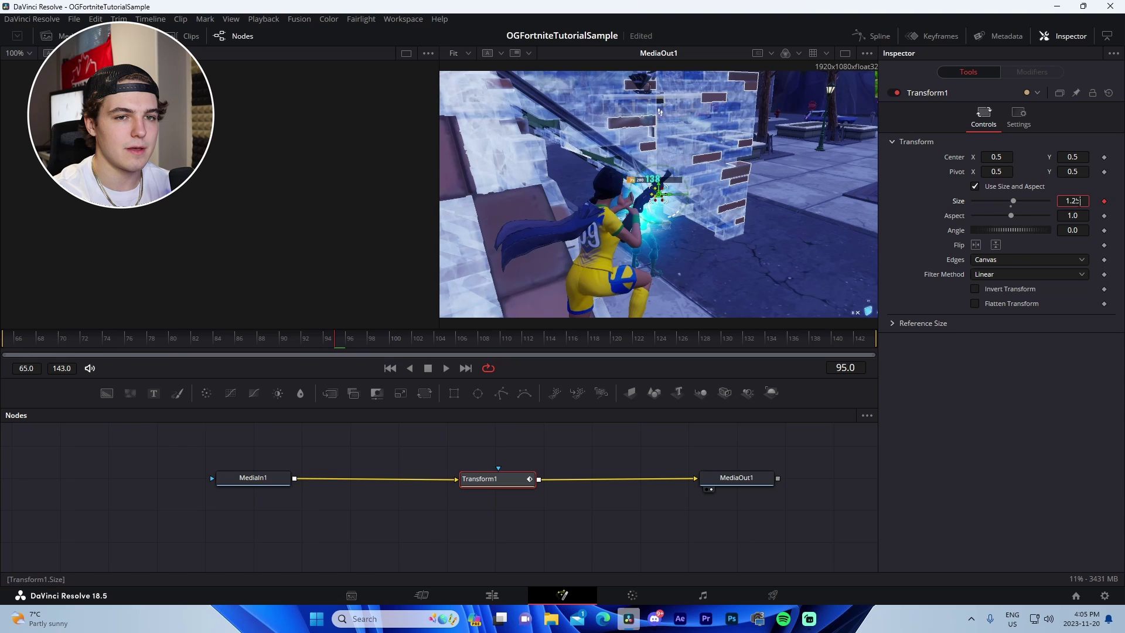
type("3")
key("Tab")
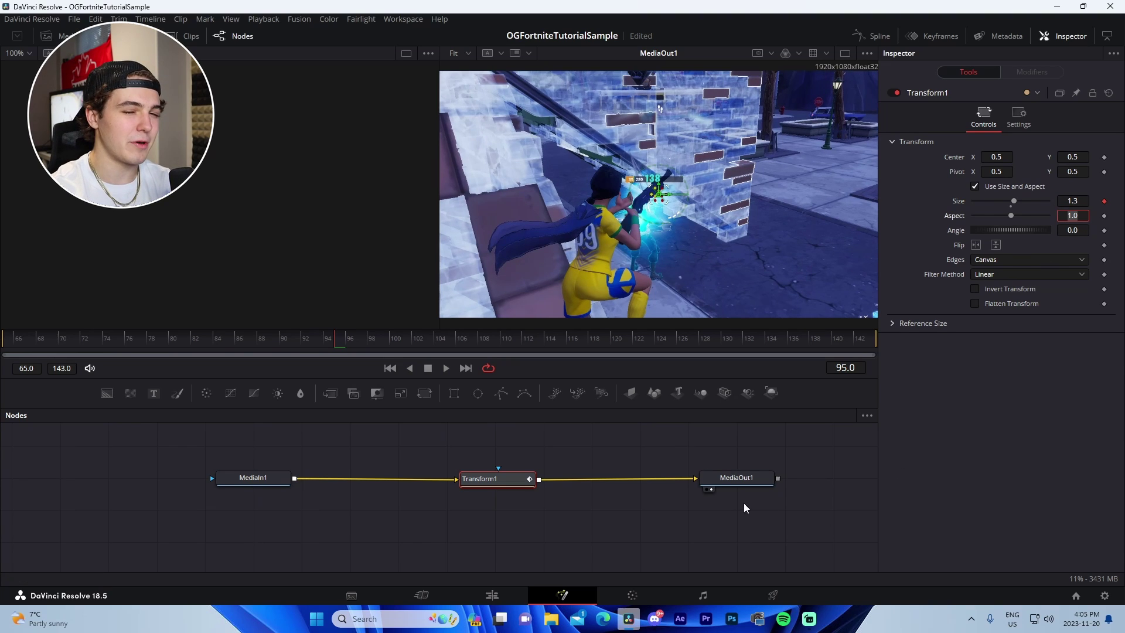
left_click(702, 521)
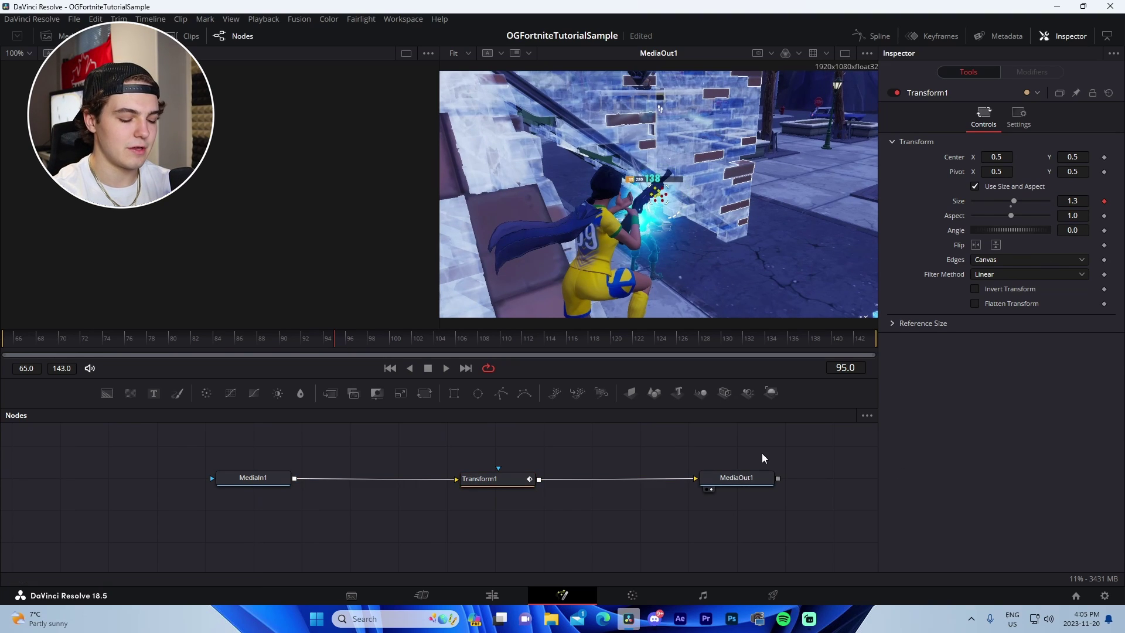
Step: Keyframe the Transform node's Size at 1 on the first frame, 65
key("space")
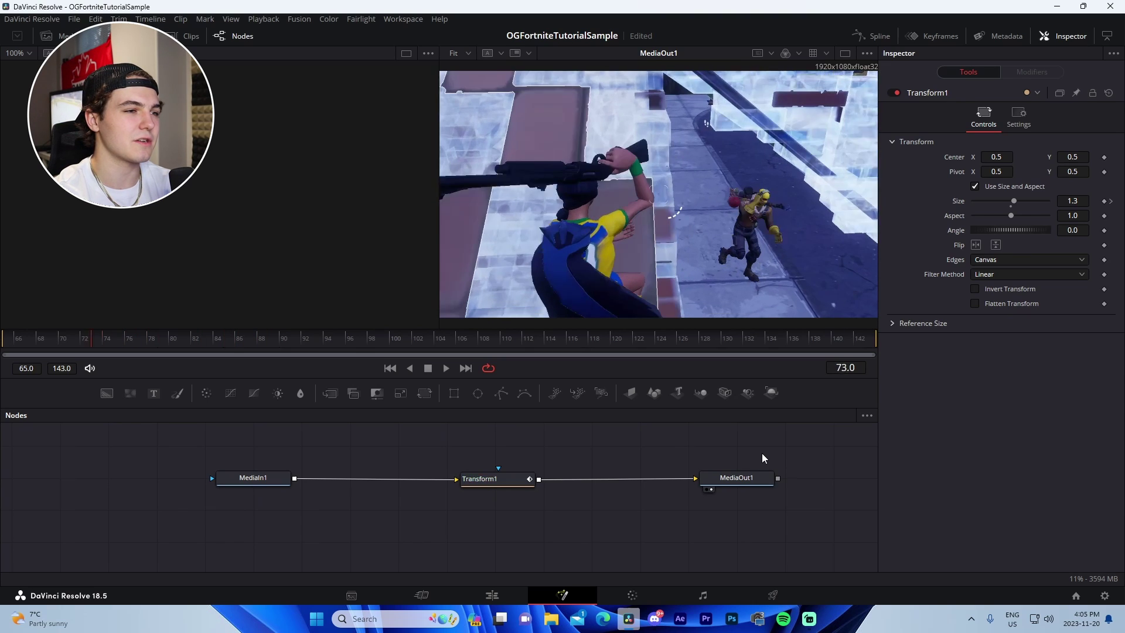
double_click(1071, 201)
type("1")
key("Tab")
Step: Keyframe the Transform node's Size at 1 on the last frame, 143, save the project and preview the zoom
left_click_drag(692, 338, 895, 351)
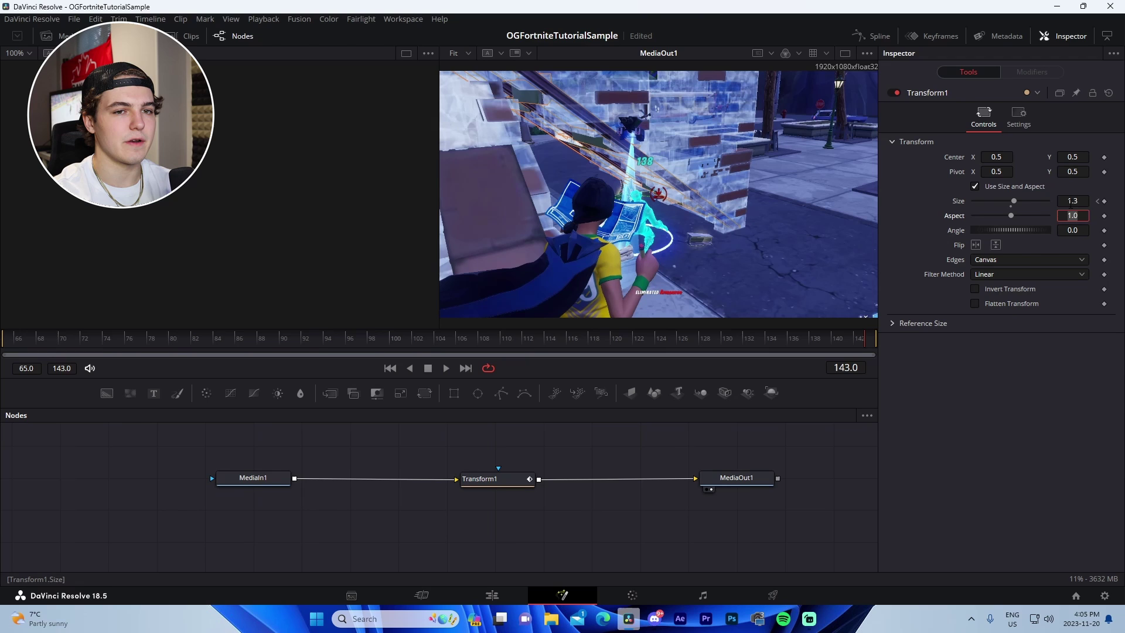
double_click(1072, 201)
key("Tab")
left_click(1090, 205)
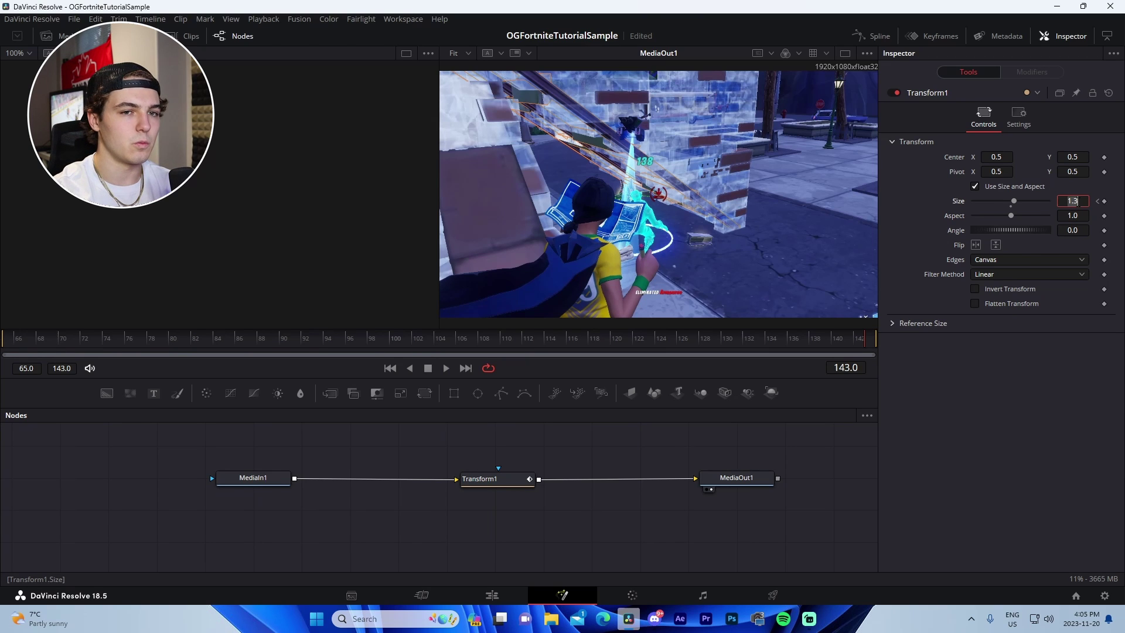
type("1")
key("Tab")
key("ctrl+s")
key("space")
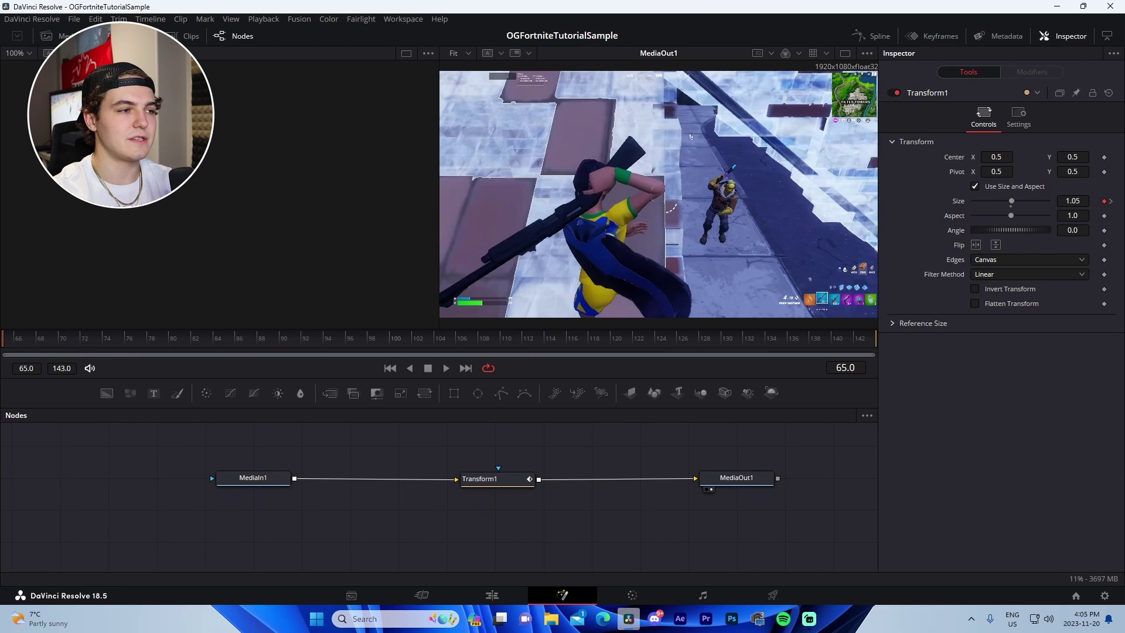
key("space")
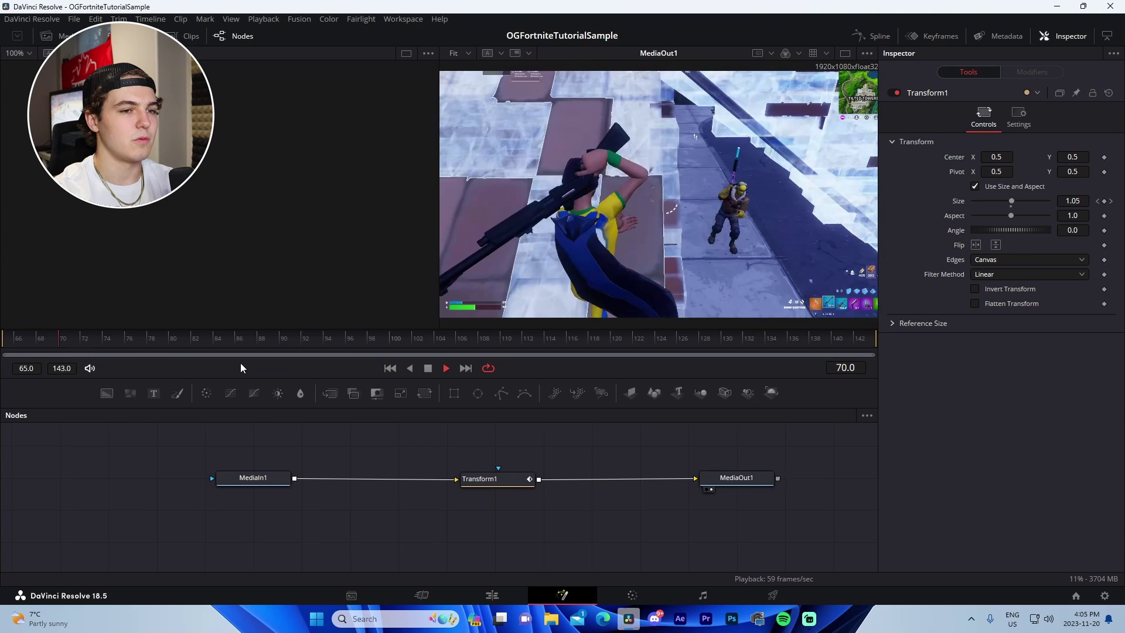
key("space")
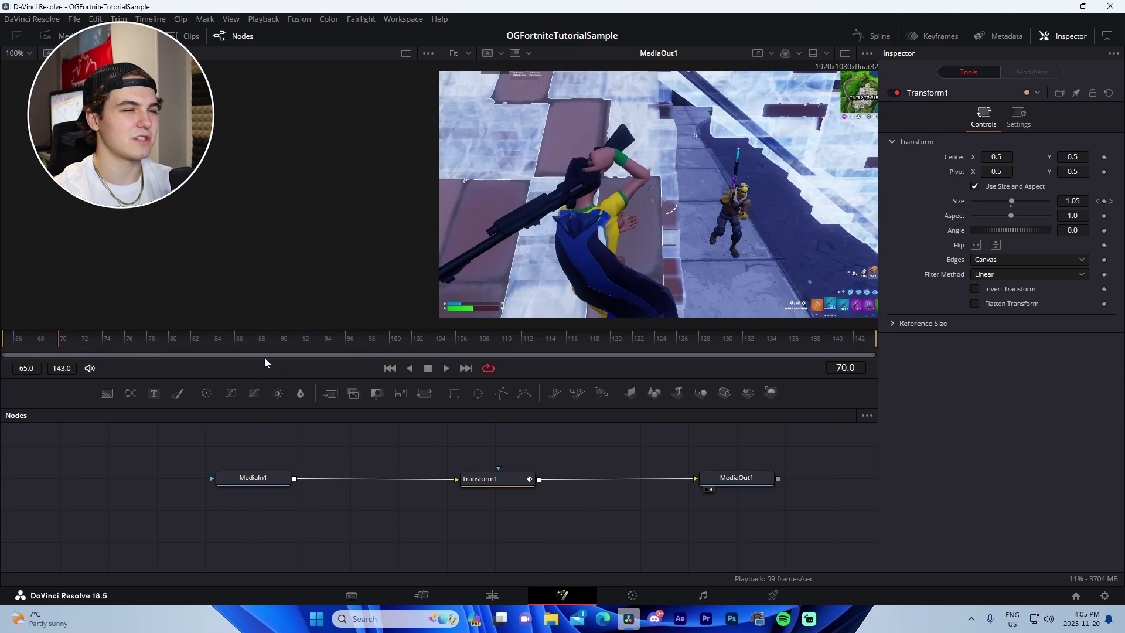
Step: Smooth all of Transform1's Size keyframes in the Spline editor, with a slow start and a sharp rise into the peak, and hide the editor
left_click(870, 38)
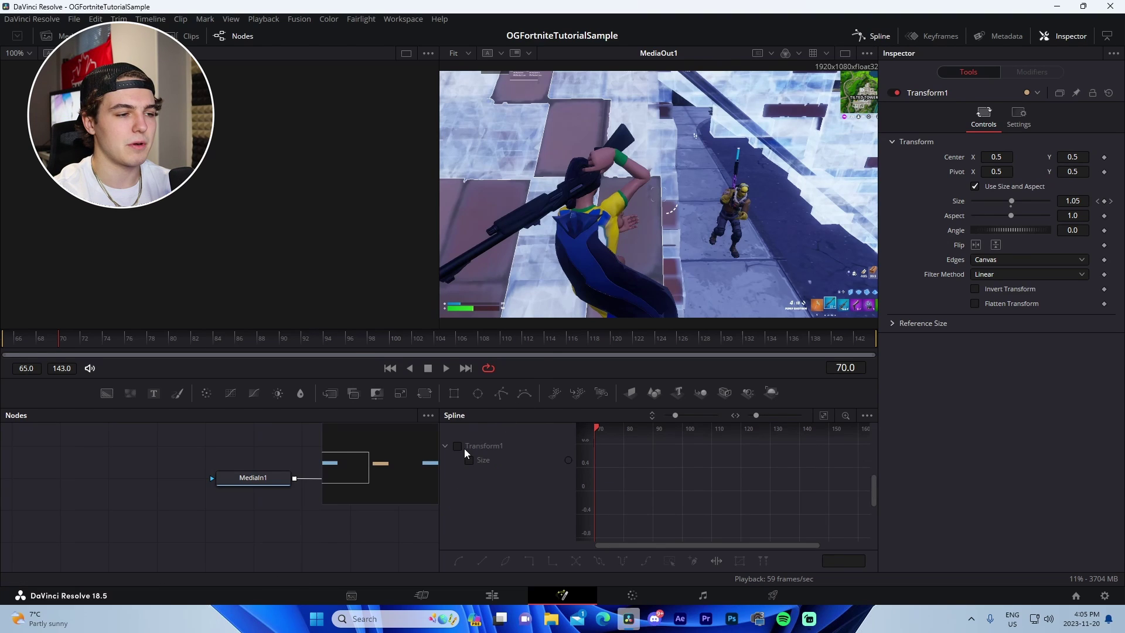
left_click(459, 448)
left_click(824, 415)
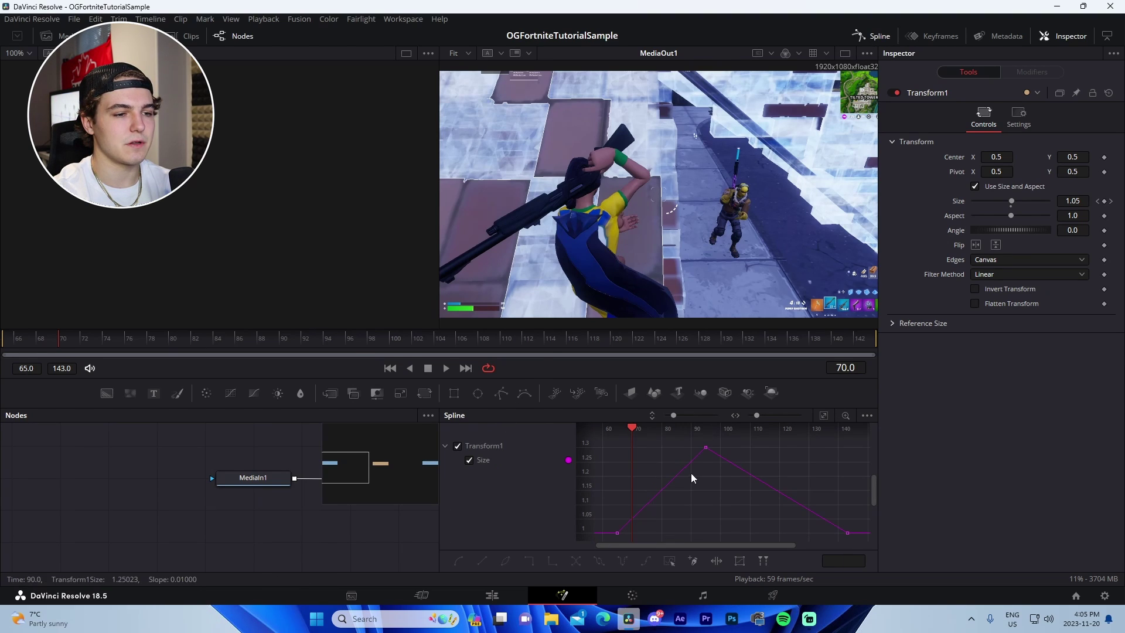
key("ctrl+a")
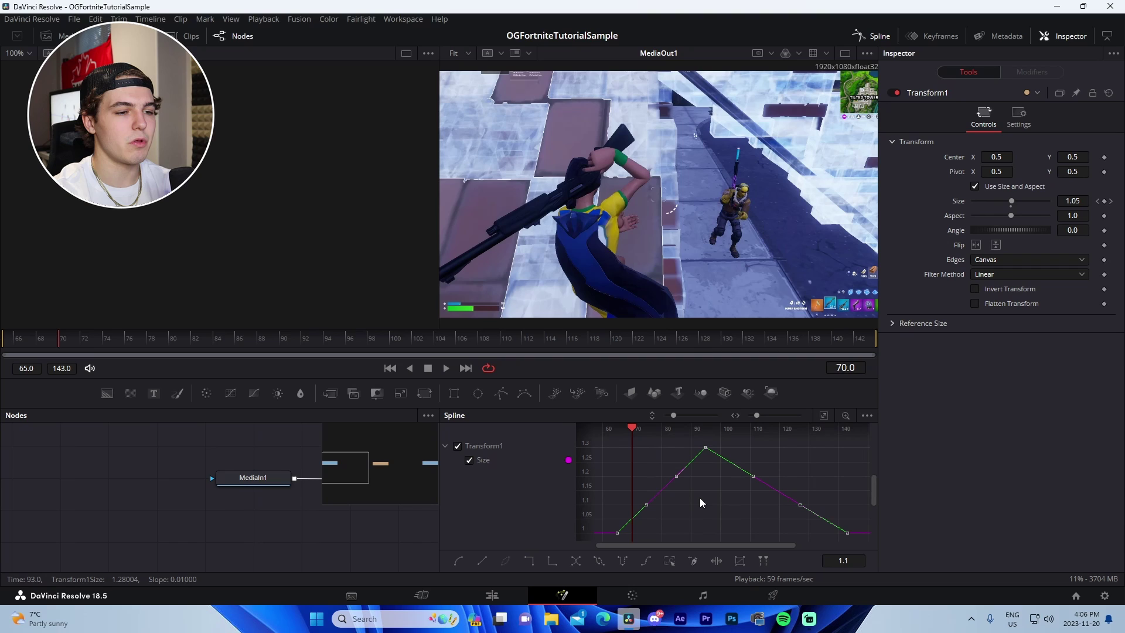
key("s")
left_click(873, 35)
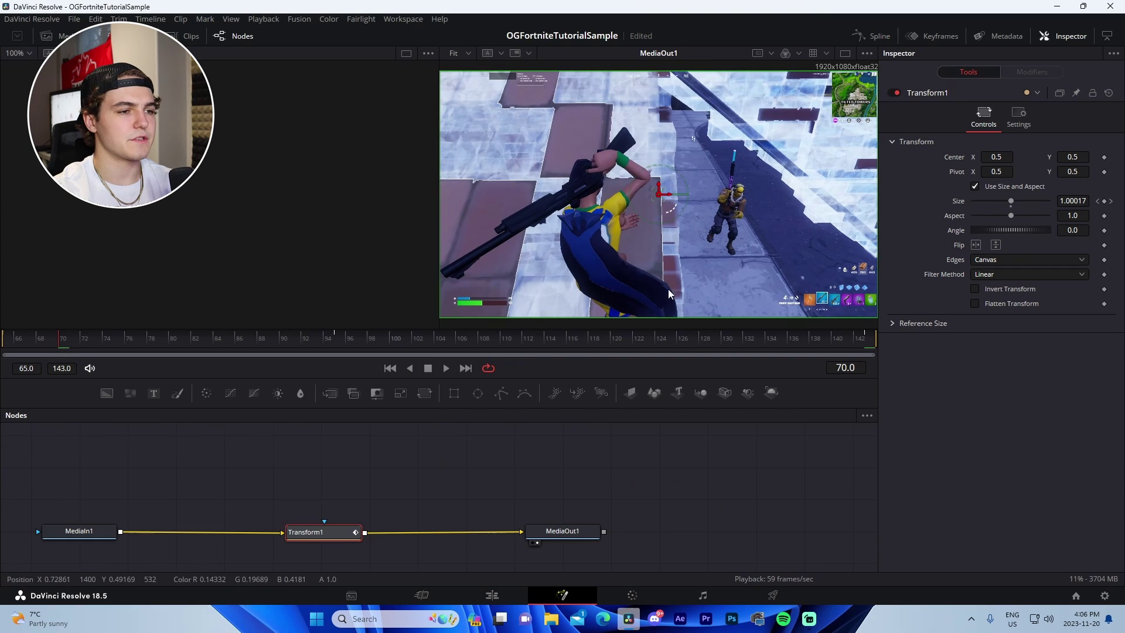
Step: Add a Size keyframe of 1.3 on frame 96, one frame after the peak, and save the project
left_click(336, 337)
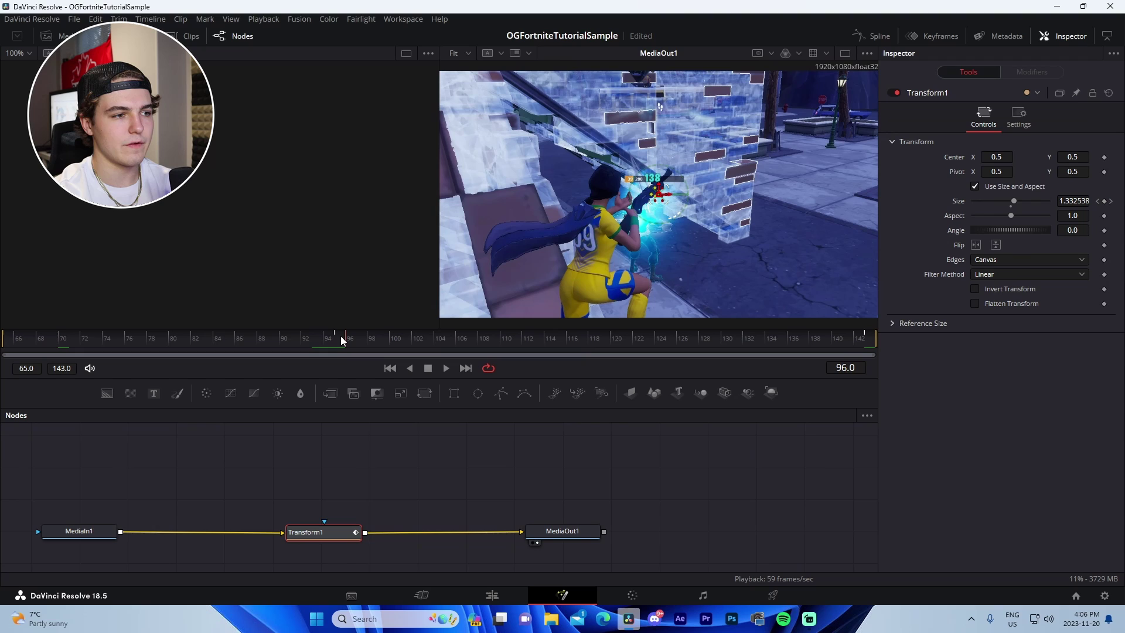
key("Right")
left_click(1072, 200)
type("1")
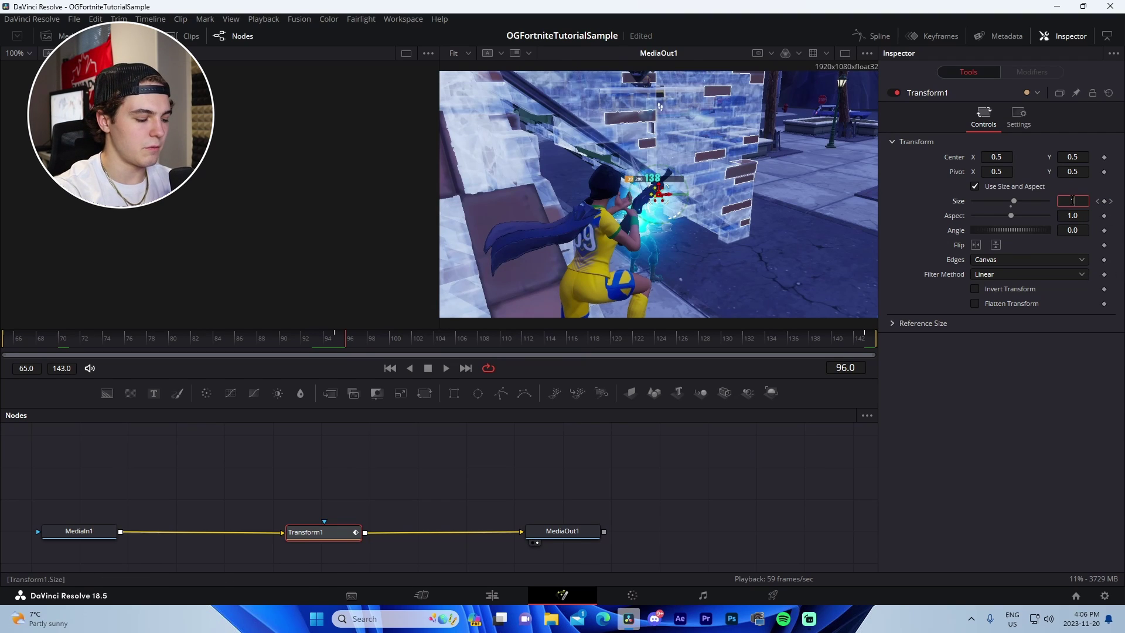
type(".3")
key("Return")
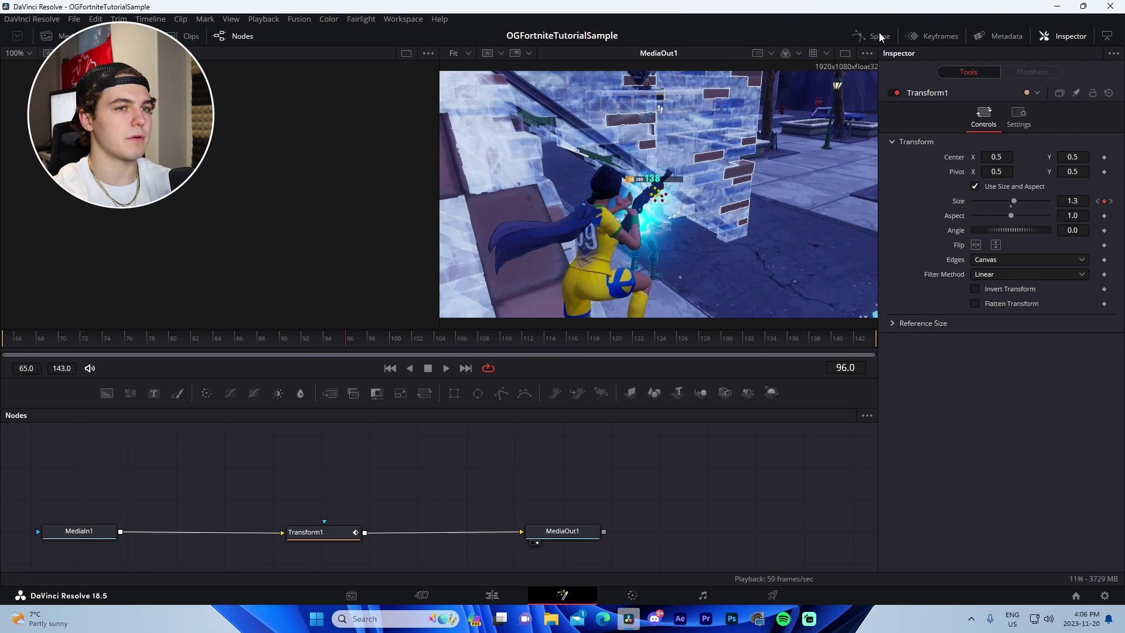
Step: Reshape the Size curve after frame 96 in the Spline editor into a steep drop with a long ease-out to the last keyframe, and preview it
left_click(873, 36)
left_click(825, 416)
left_click(707, 457)
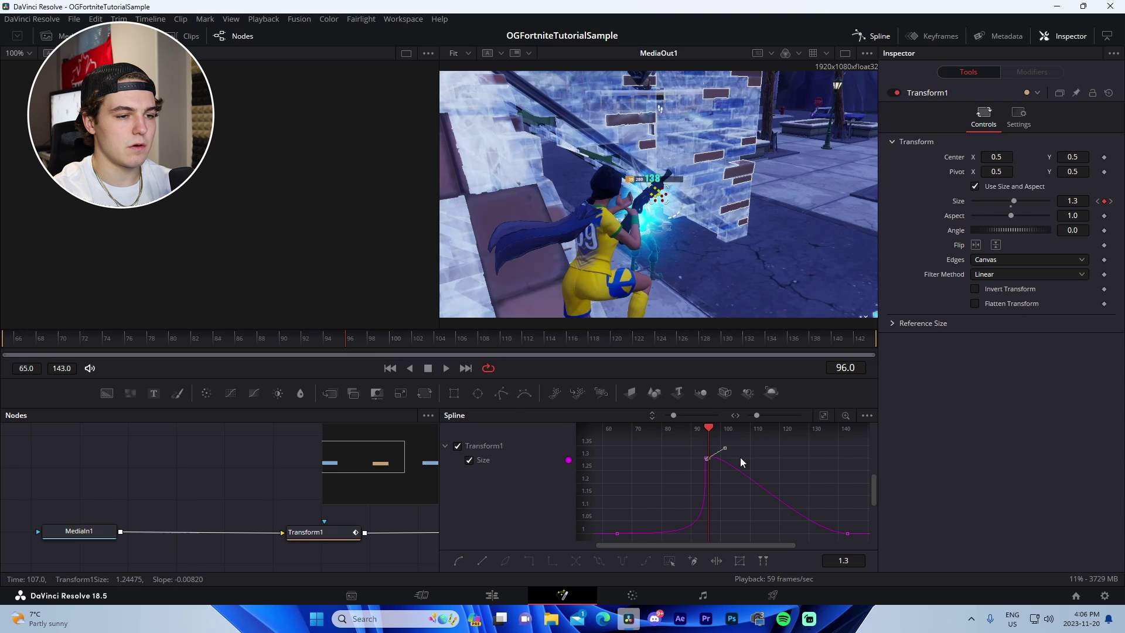
left_click_drag(725, 448, 707, 521)
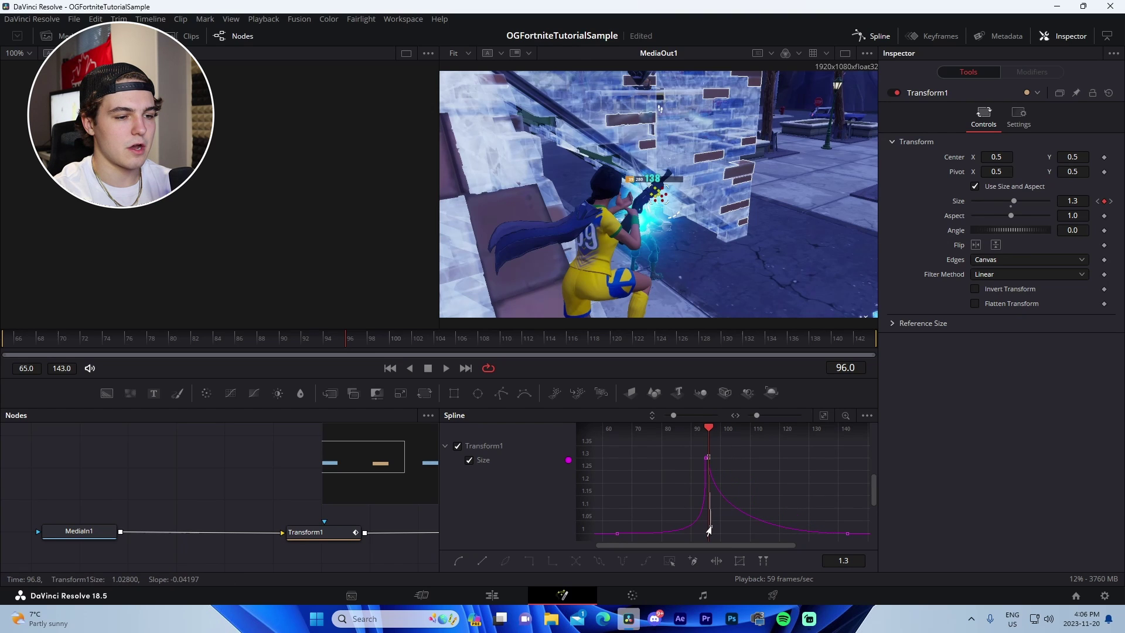
left_click(847, 533)
left_click_drag(802, 538, 716, 534)
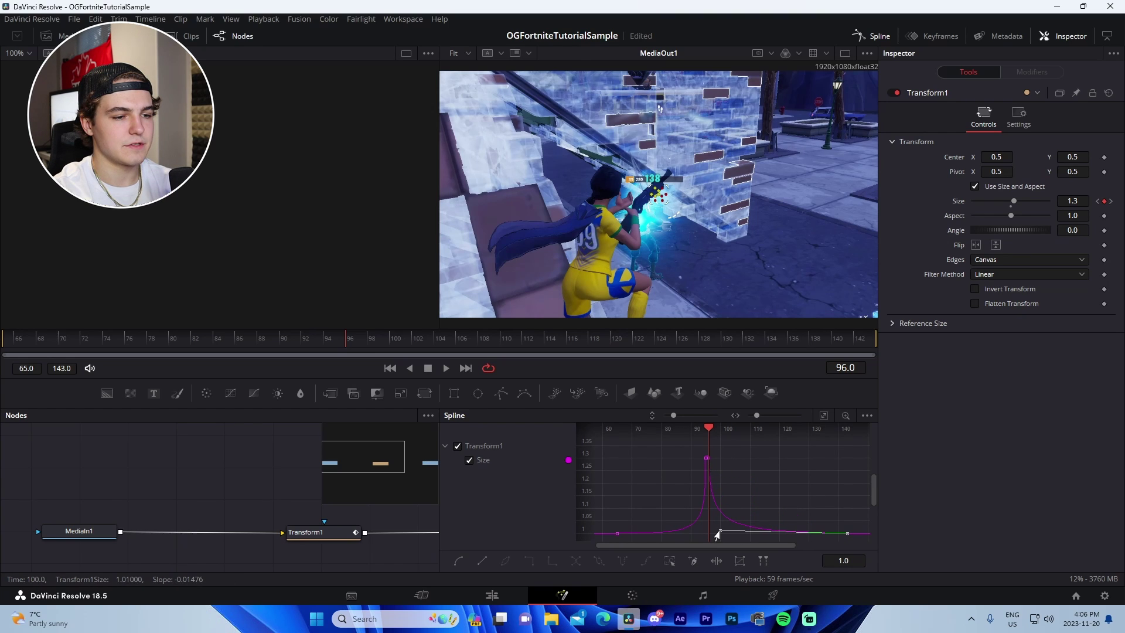
key("space")
key("space")
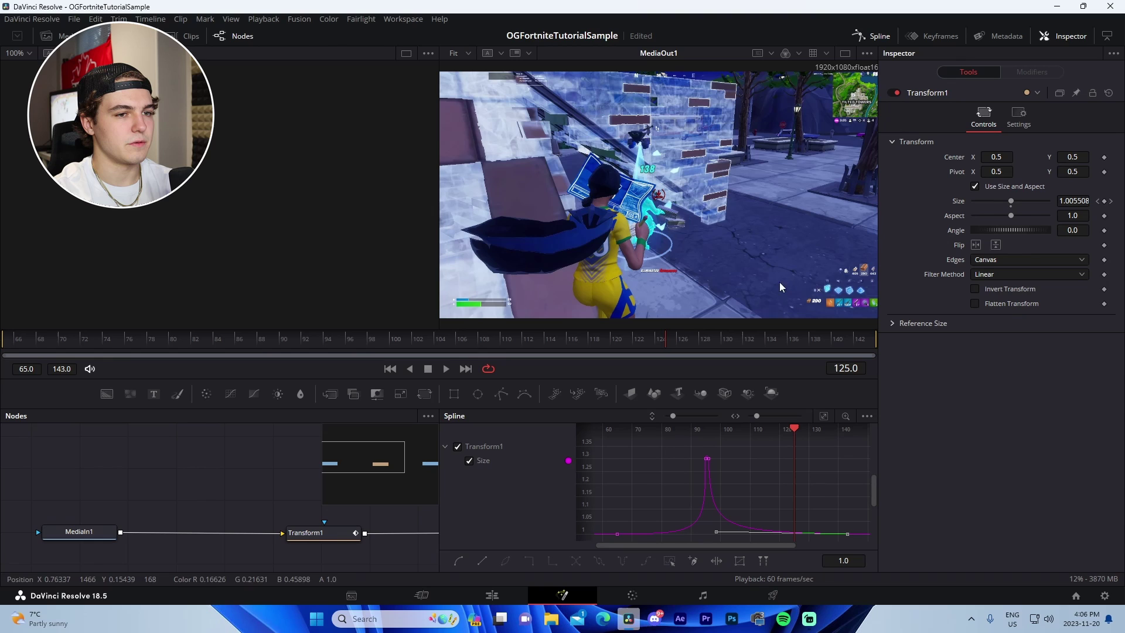
left_click_drag(854, 166, 790, 214)
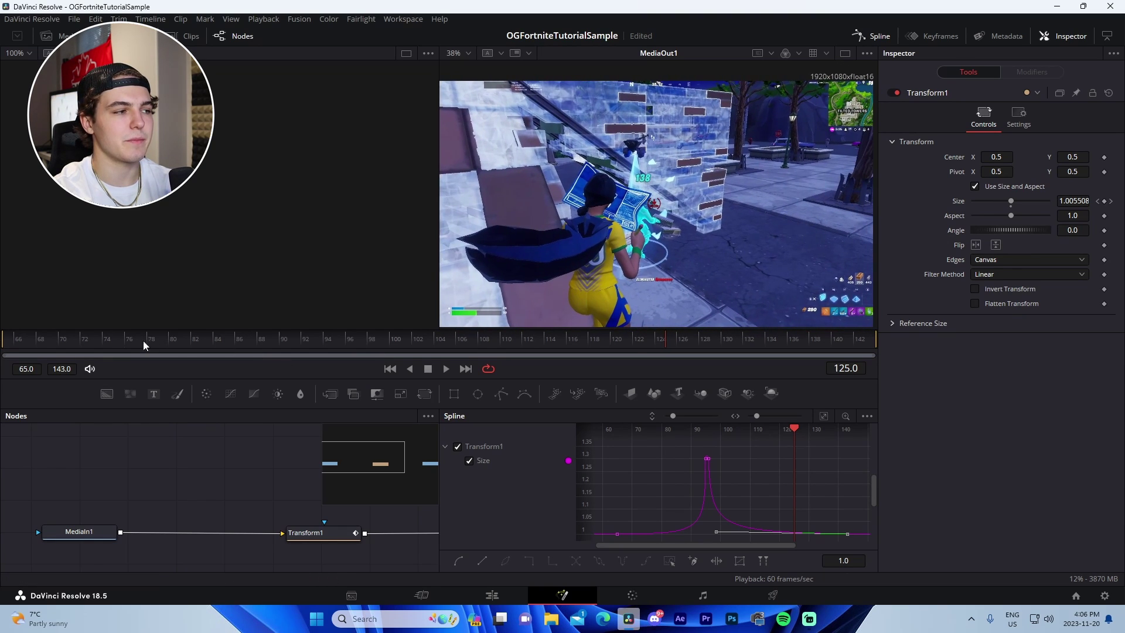
Step: Return to the Edit page and play the 138 shot with its zoom effect from shortly before the impact
left_click(492, 594)
key("Up")
key("Up")
key("space")
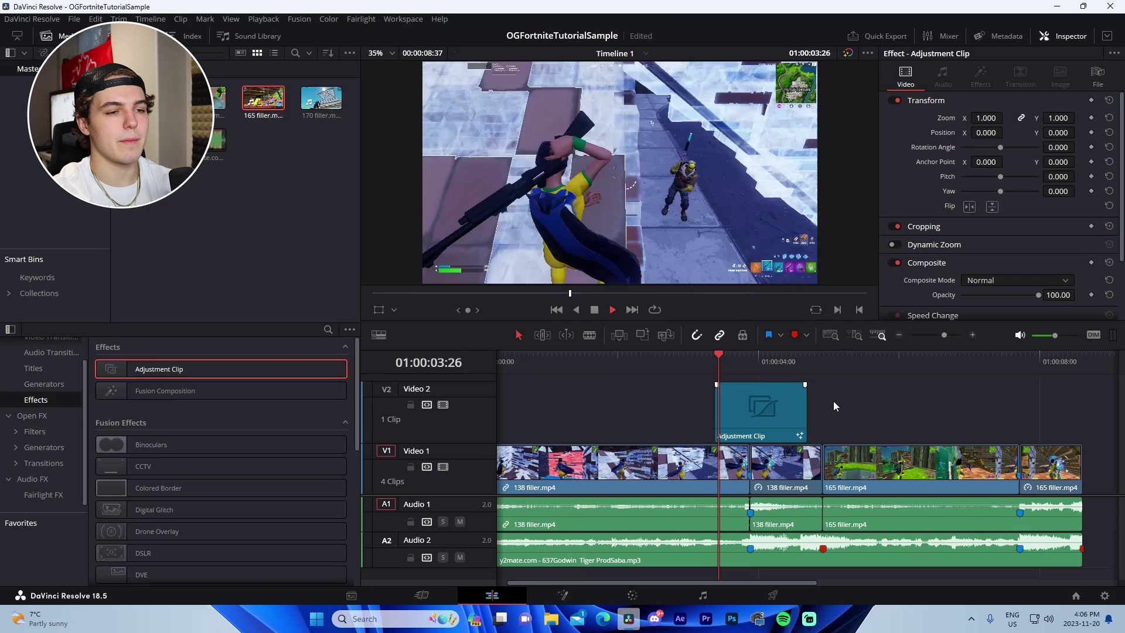
key("space")
Step: Mark the adjustment clip at 01:00:03:53 and duplicate it over the 165 shot, aligning the marker with the split, and preview it
key("Up")
left_click(774, 414)
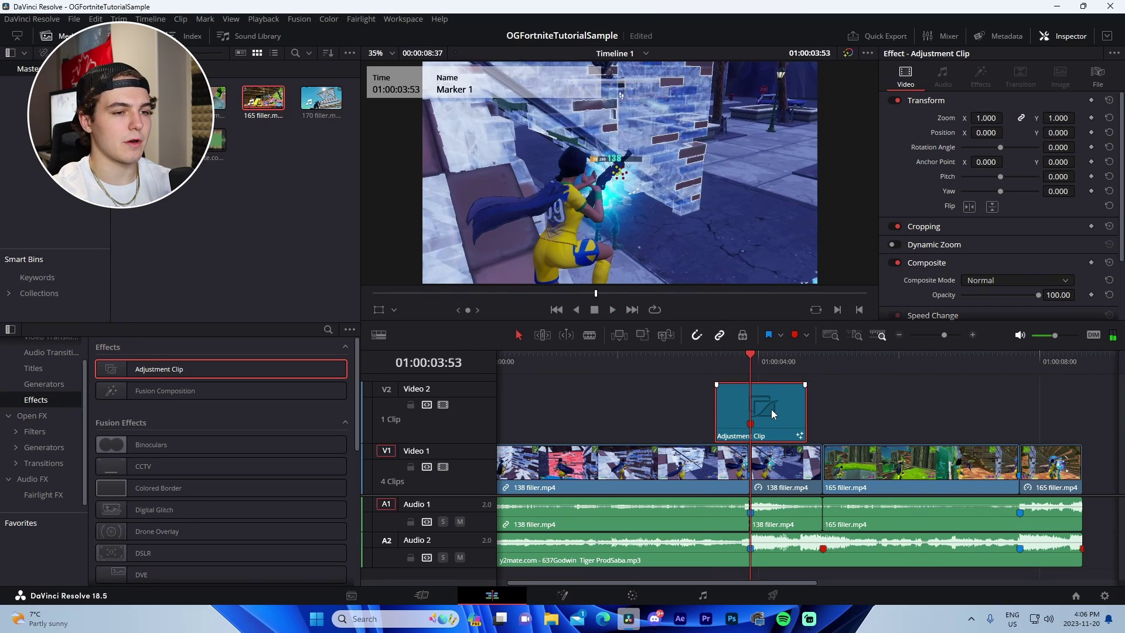
left_click_drag(771, 410, 1038, 411)
left_click(984, 365)
key("space")
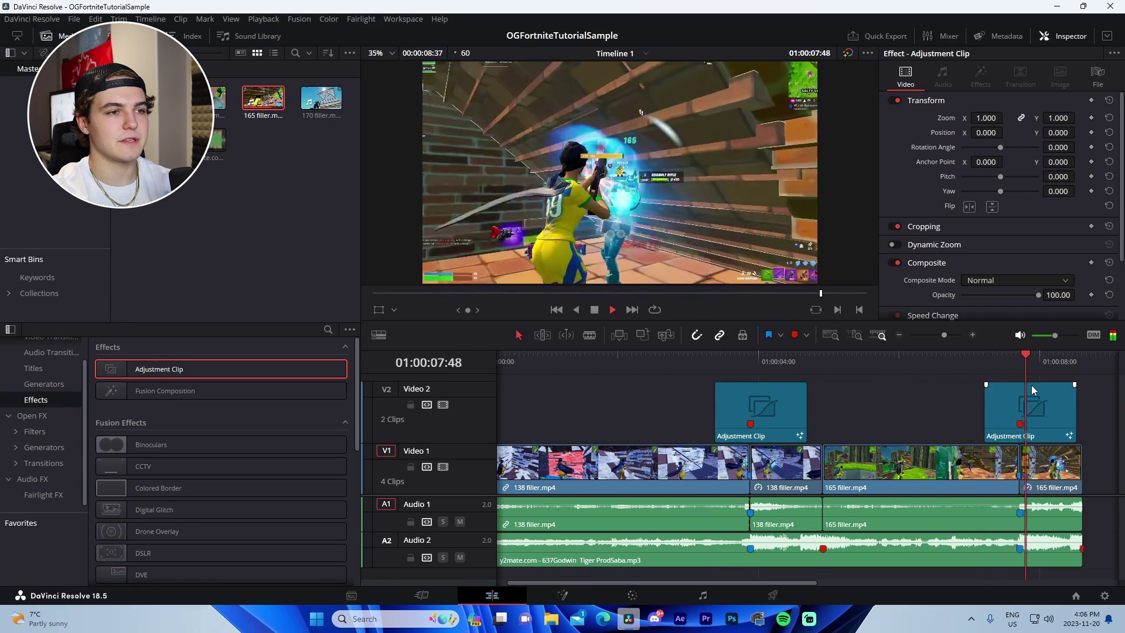
key("space")
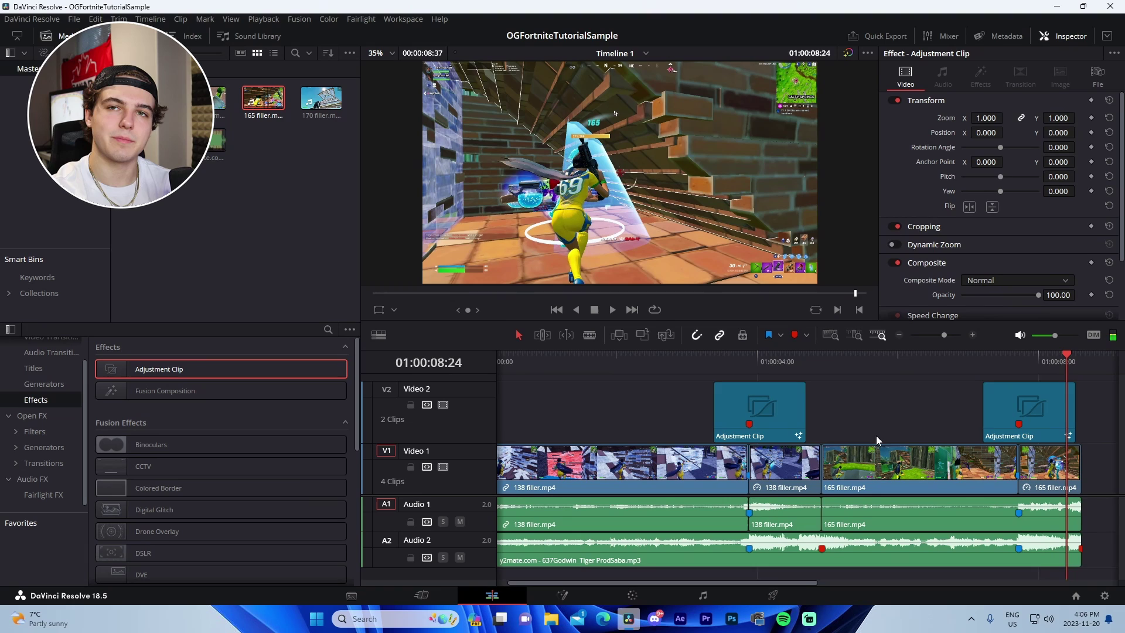
Step: Add an Adjustment Clip above Video 2 from the 138 split to the end of that 138 segment, and open it in Fusion
scroll(870, 438, "right", 1)
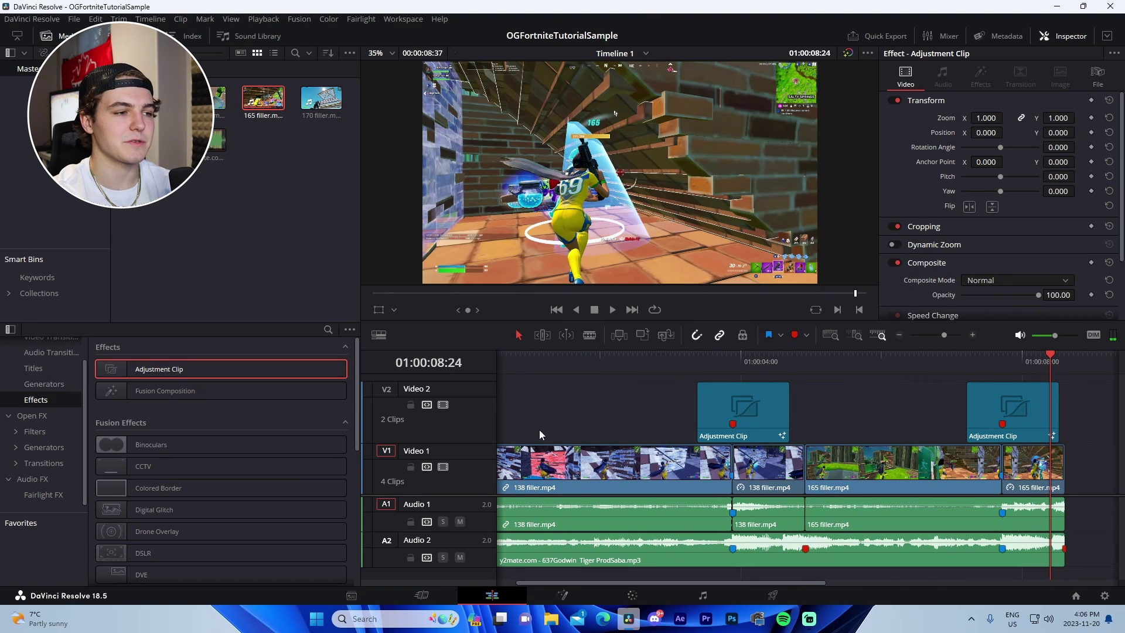
left_click_drag(471, 494, 471, 528)
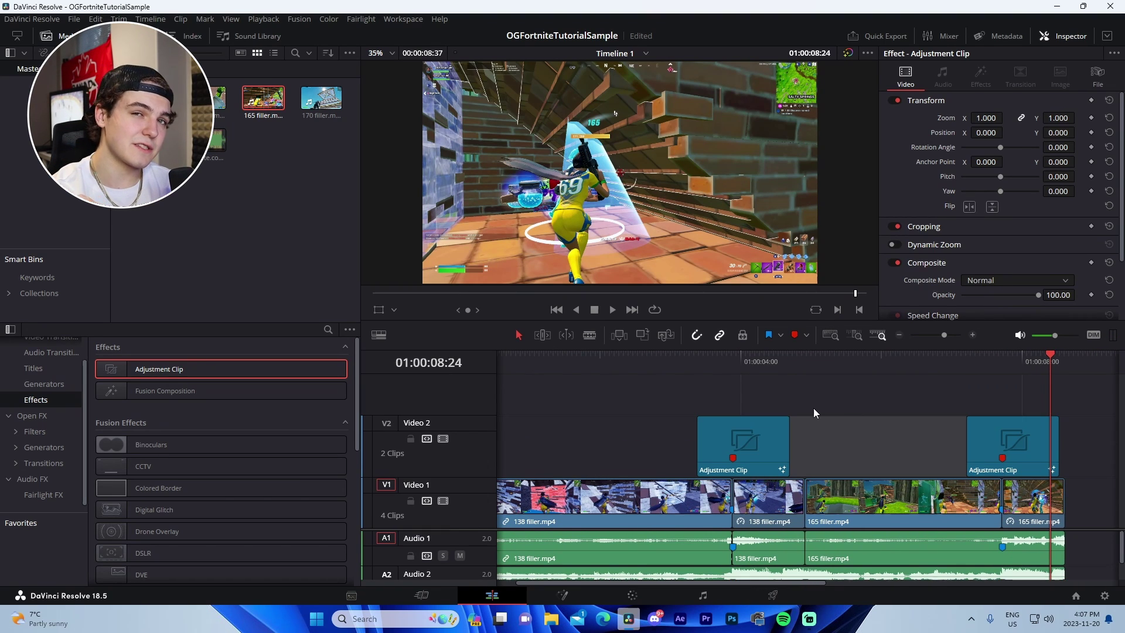
key("shift+Up")
left_click_drag(218, 368, 738, 396)
left_click_drag(1078, 398, 803, 392)
left_click(562, 595)
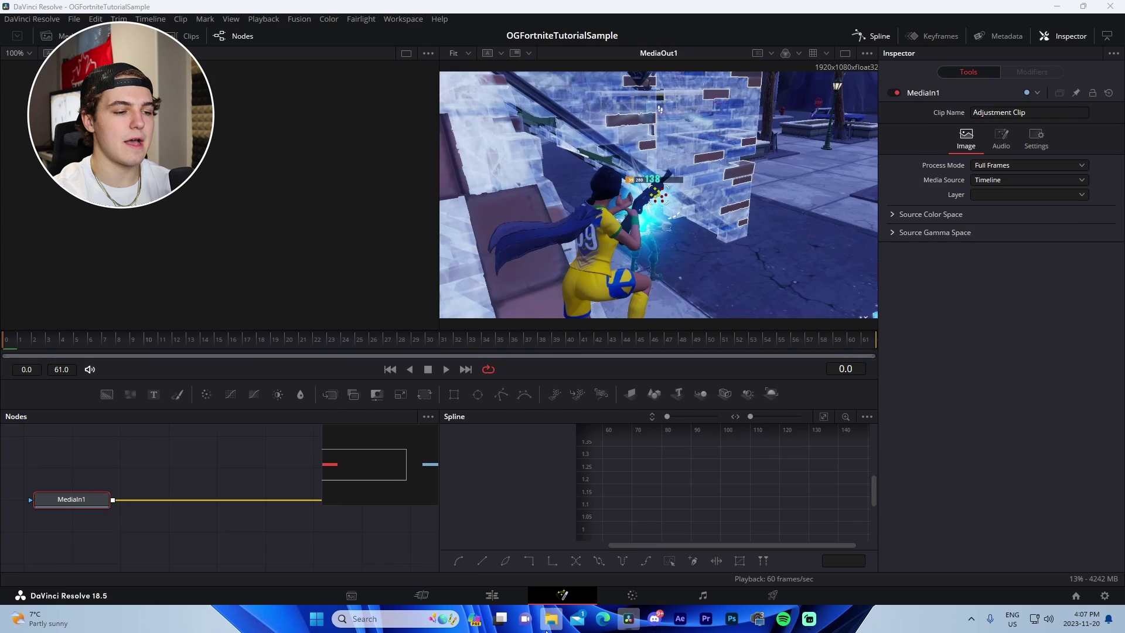
Step: Import JoshyyCleanImpactDistortRGB.setting from the Presets\Davinci folder in File Explorer into the Fusion node graph
left_click(551, 618)
scroll(216, 352, "down", 2)
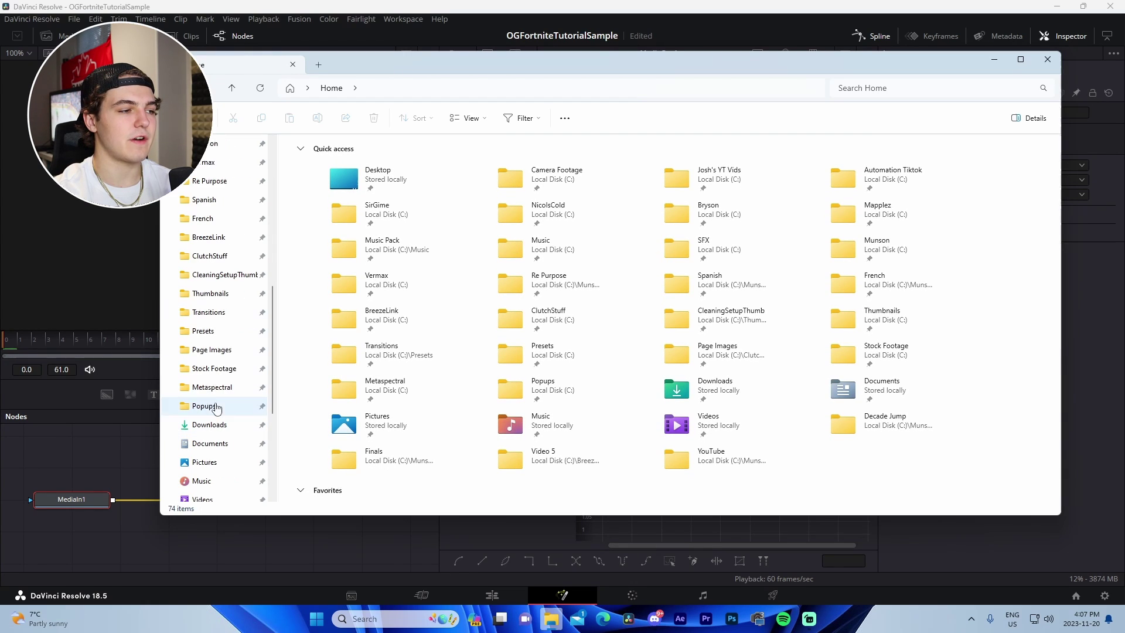
left_click(205, 331)
double_click(321, 179)
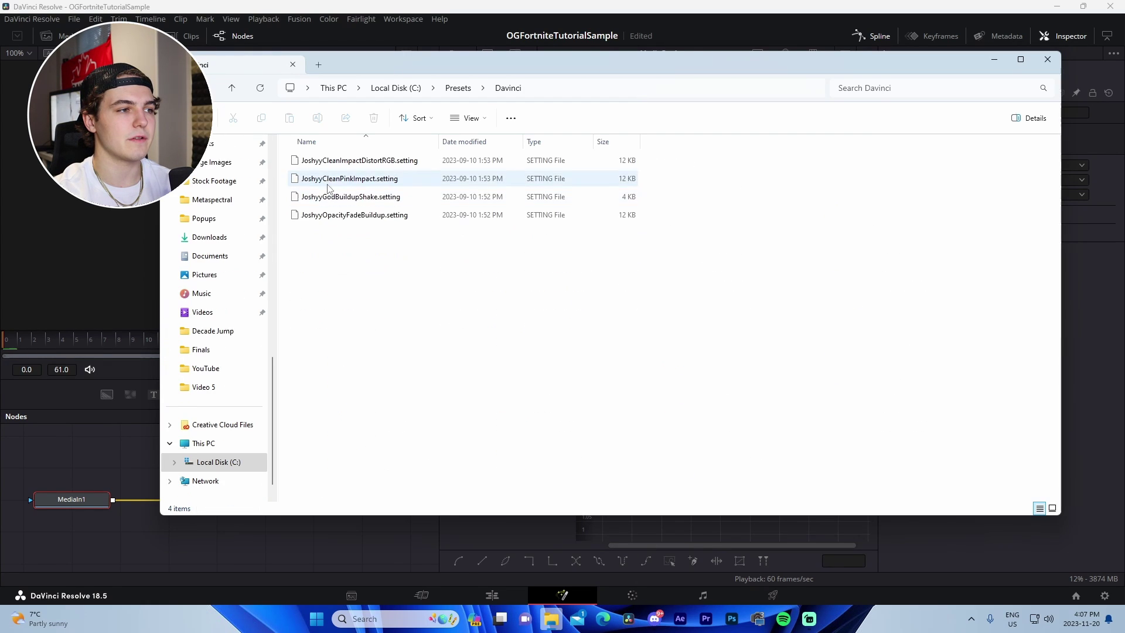
left_click_drag(364, 165, 105, 543)
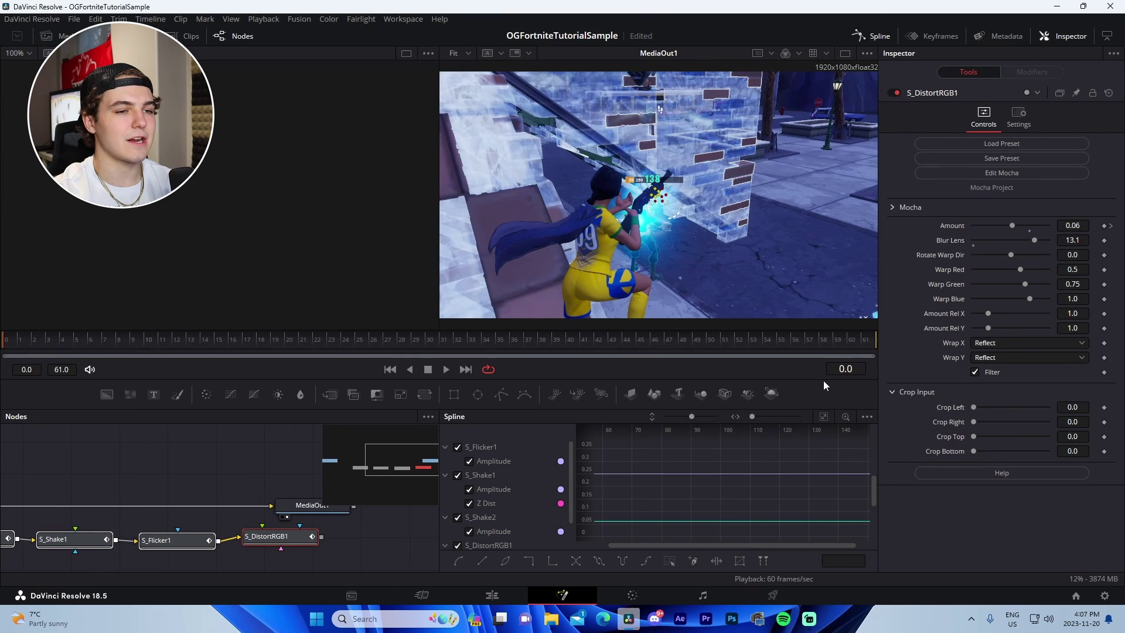
Step: Reposition the nodes and connect MediaIn1 through S_Shake2, S_Shake1, S_Flicker1 and S_DistortRGB1 into MediaOut1
left_click(871, 36)
left_click_drag(406, 509, 708, 447)
left_click_drag(614, 443, 236, 476)
left_click(701, 486)
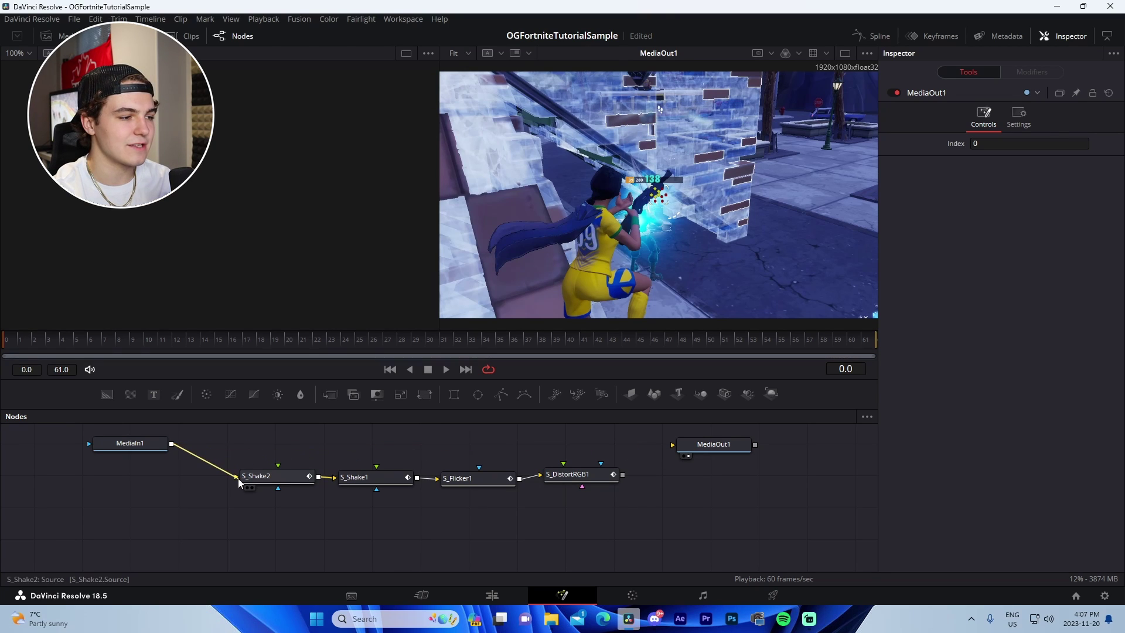
left_click_drag(622, 474, 675, 445)
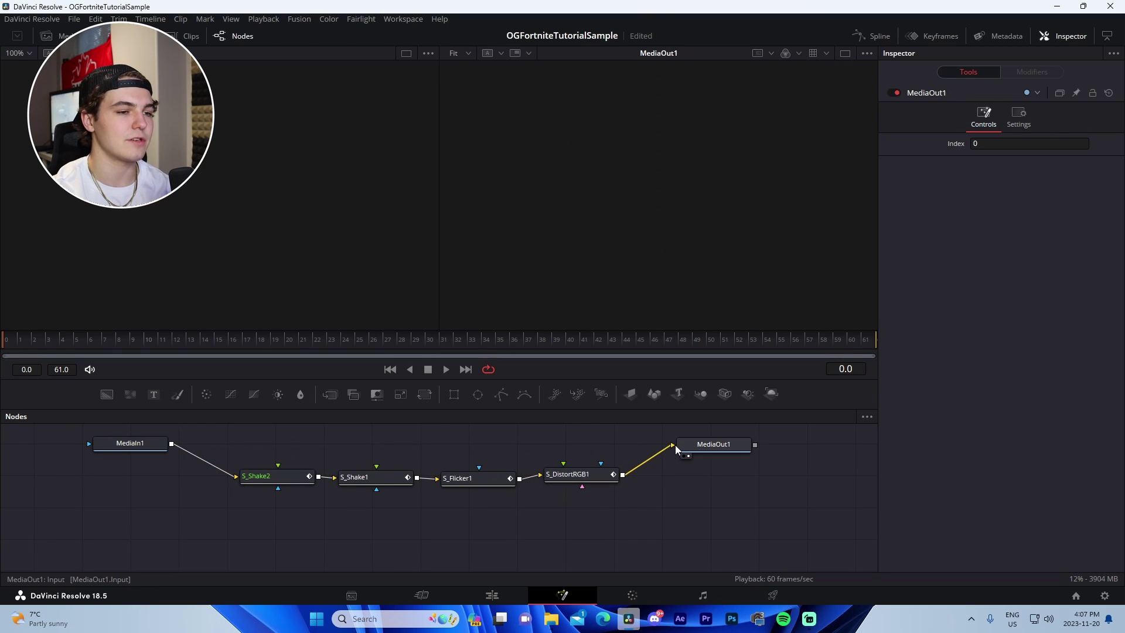
Step: Open the Keyframes editor in Fusion and play the imported impact effect
left_click(872, 35)
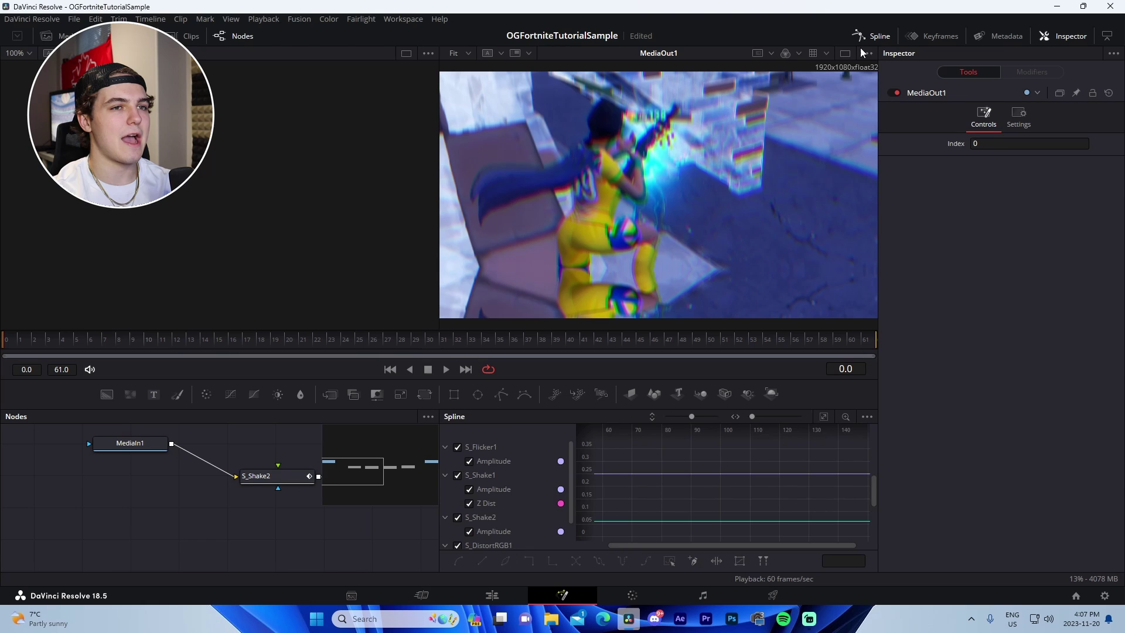
left_click(910, 37)
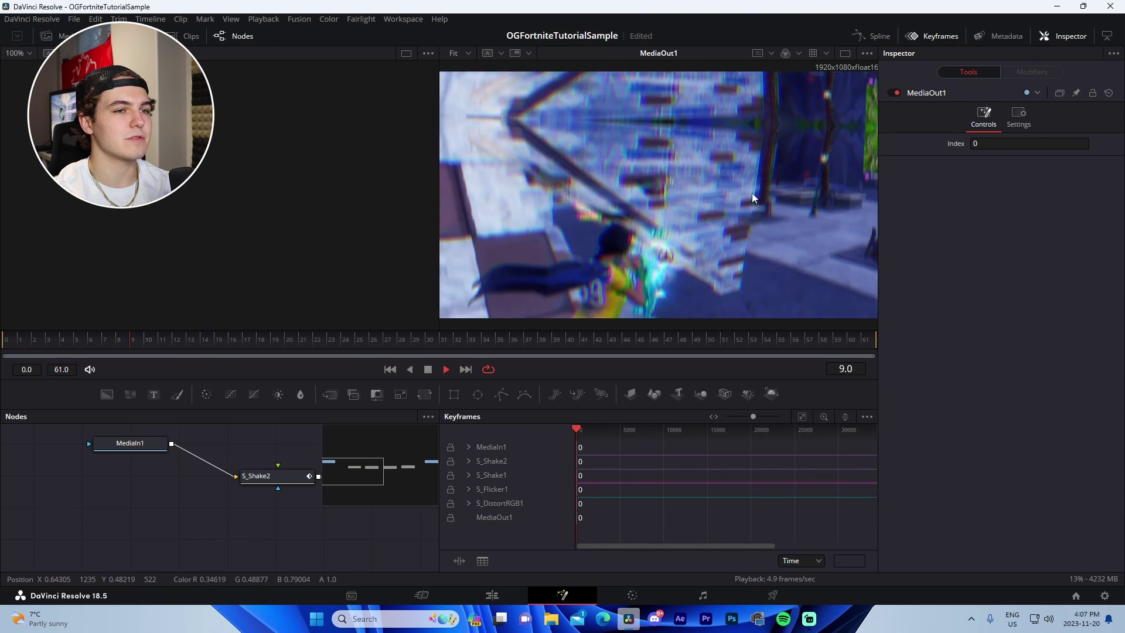
key("space")
left_click(932, 36)
left_click(930, 36)
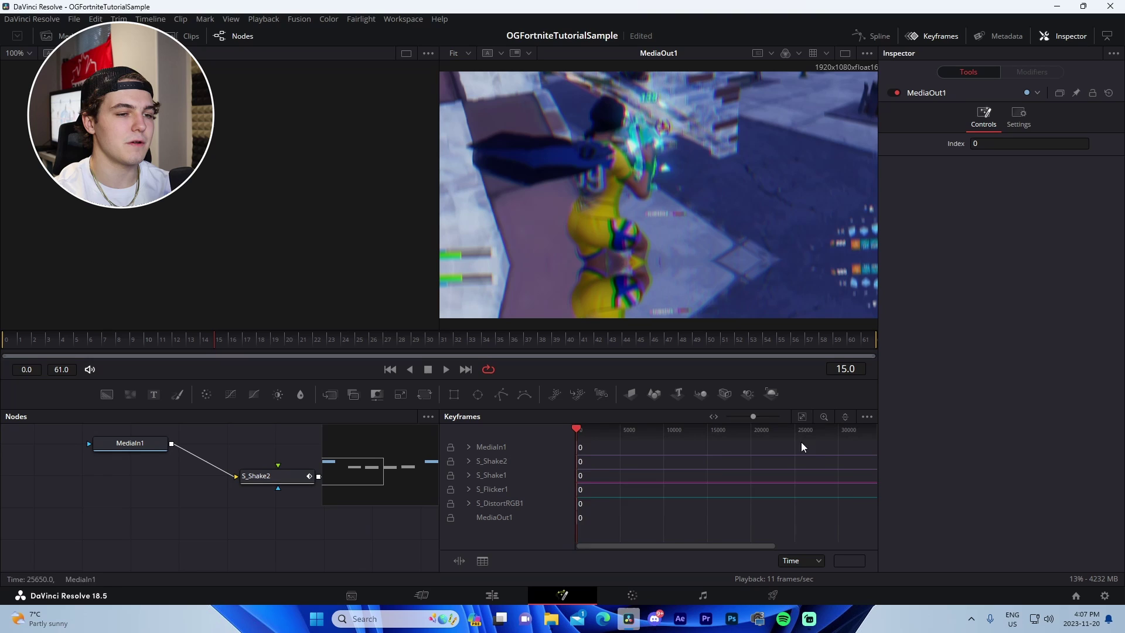
Step: Move the far-off keyframes of S_Shake2, S_Shake1, S_Flicker1 and S_DistortRGB1 back toward the start of the composition
left_click(802, 417)
left_click_drag(853, 465, 609, 490)
left_click(854, 475)
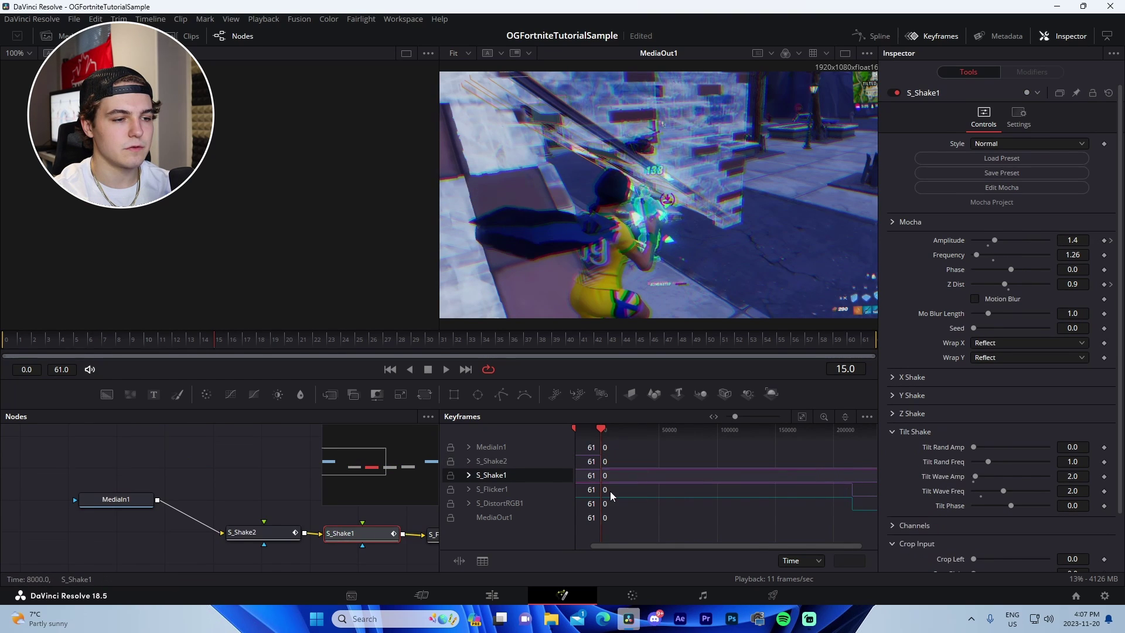
left_click_drag(852, 490, 617, 504)
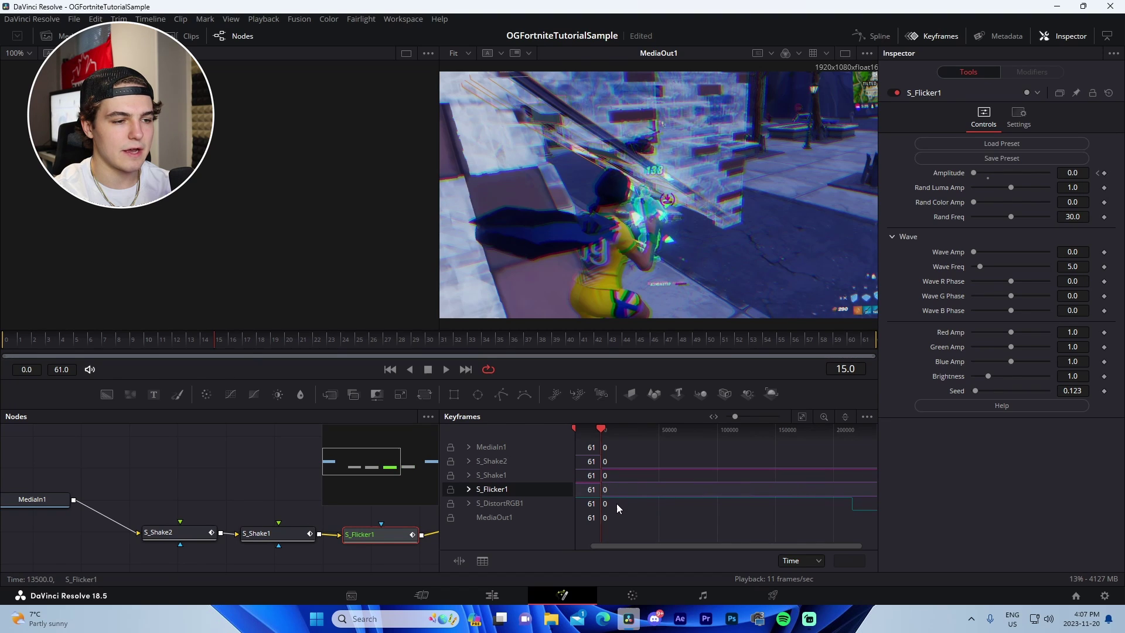
left_click_drag(838, 508, 610, 520)
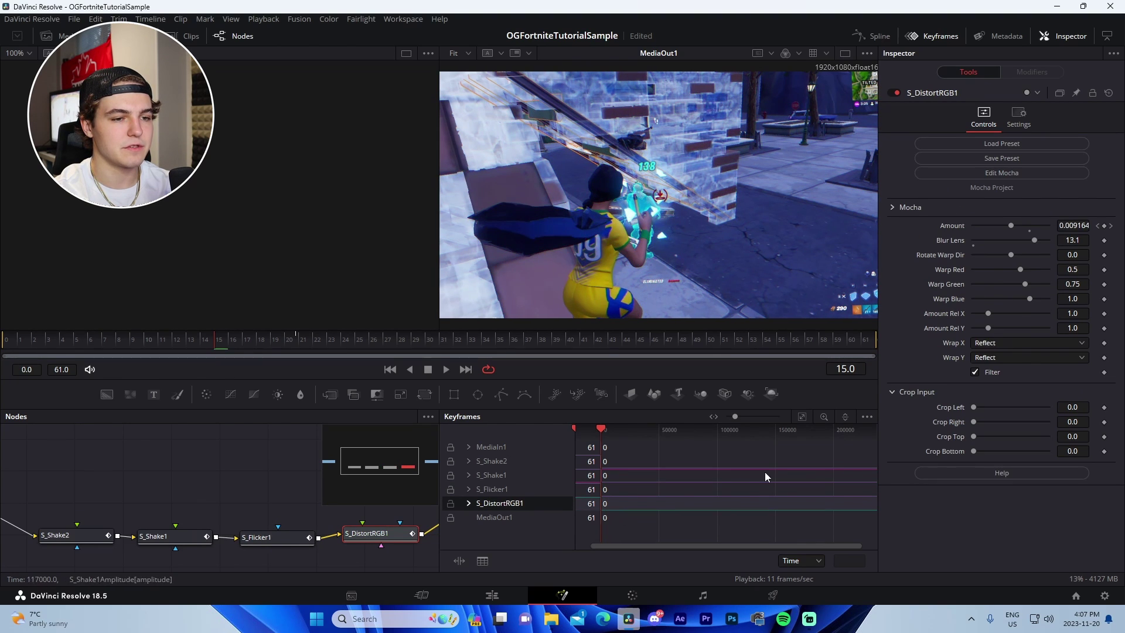
Step: Shift the keyframes of all four effect nodes closer so they fall within the adjustment clip's 0–61 frame range
left_click(801, 417)
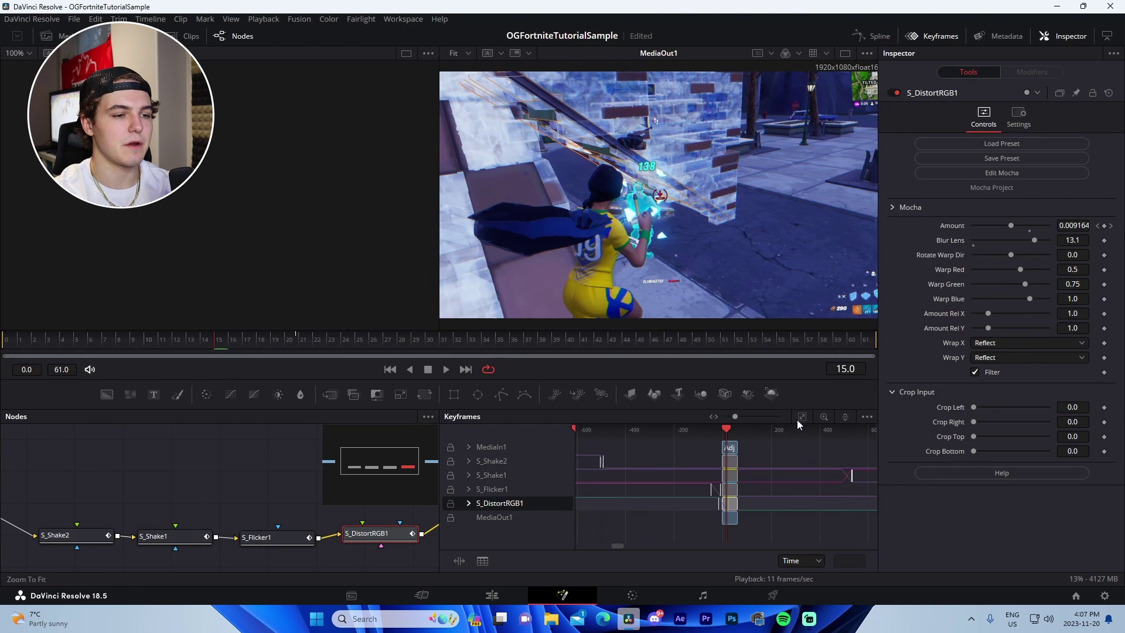
left_click(469, 460)
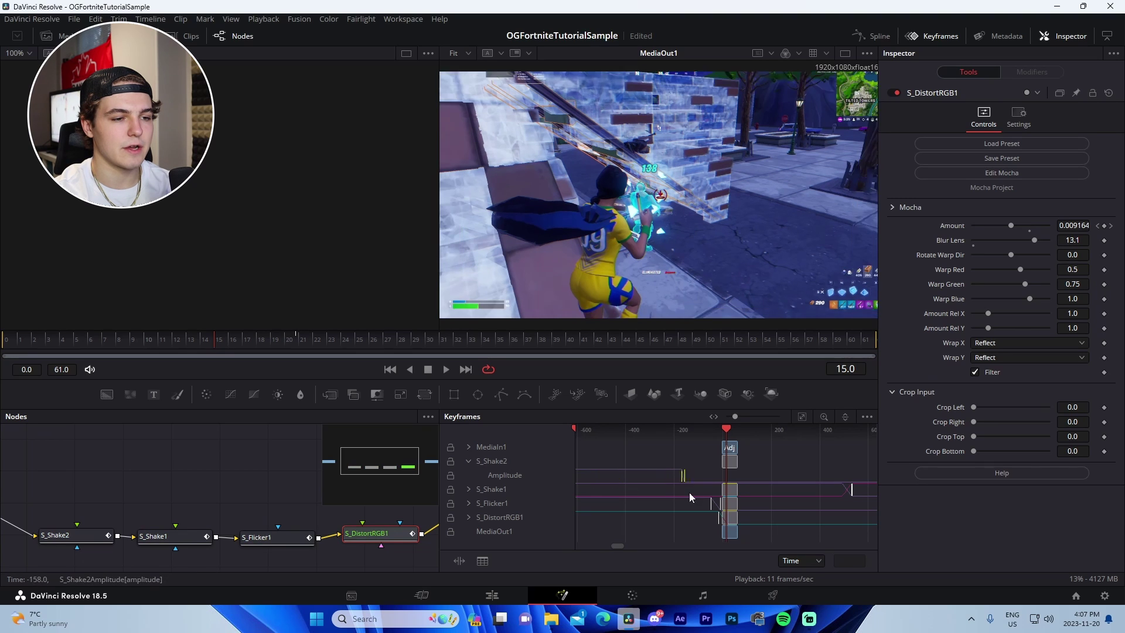
left_click(723, 493)
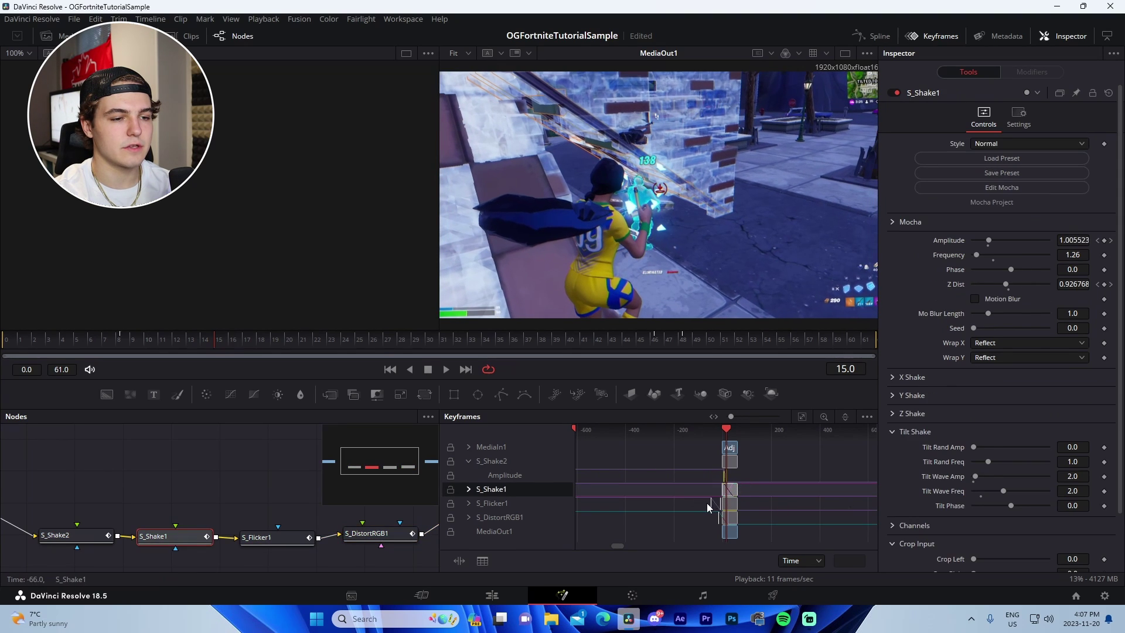
left_click(712, 506)
left_click(714, 519)
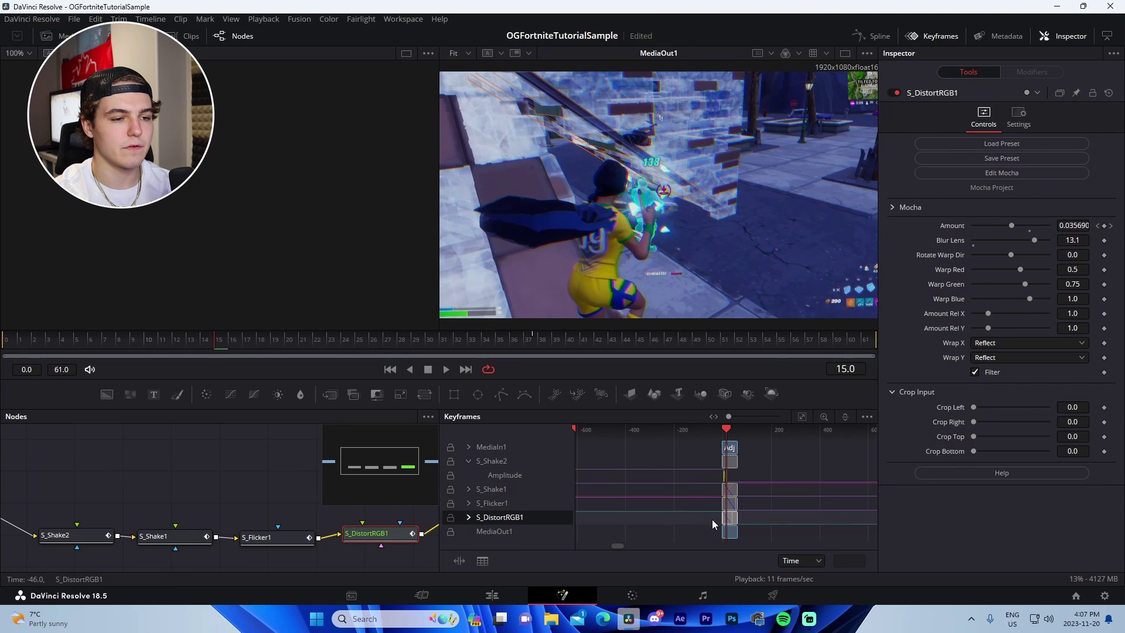
Step: Align the first keyframes of S_Shake2 and S_Shake1 to frame 0 and place S_Shake1's last Amplitude keyframe at frame 38
left_click(803, 416)
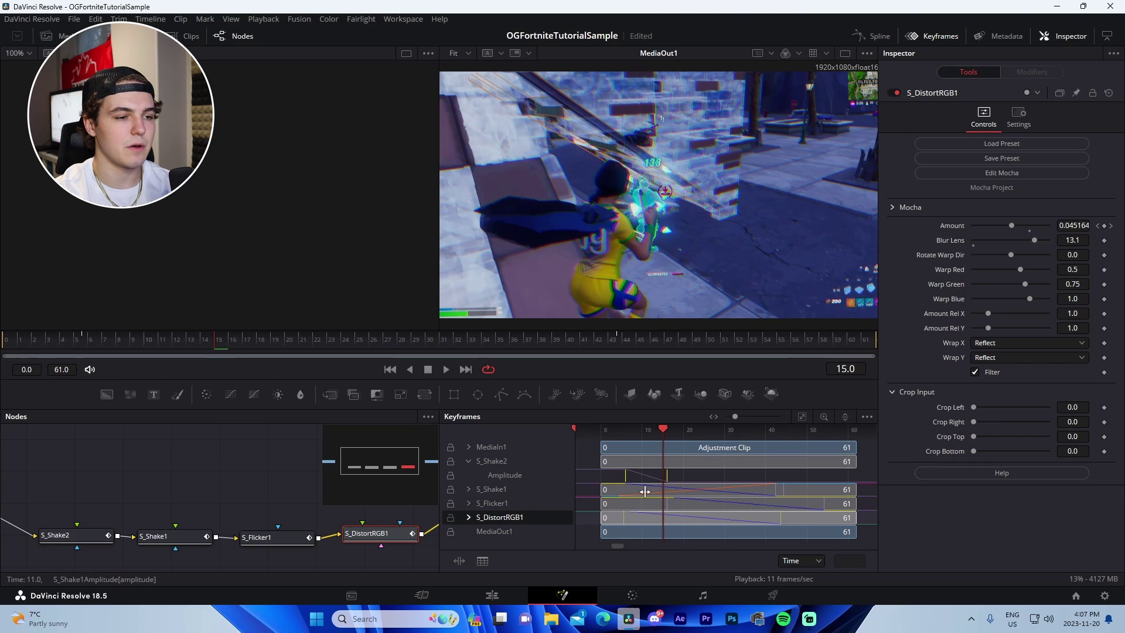
left_click_drag(622, 486, 605, 486)
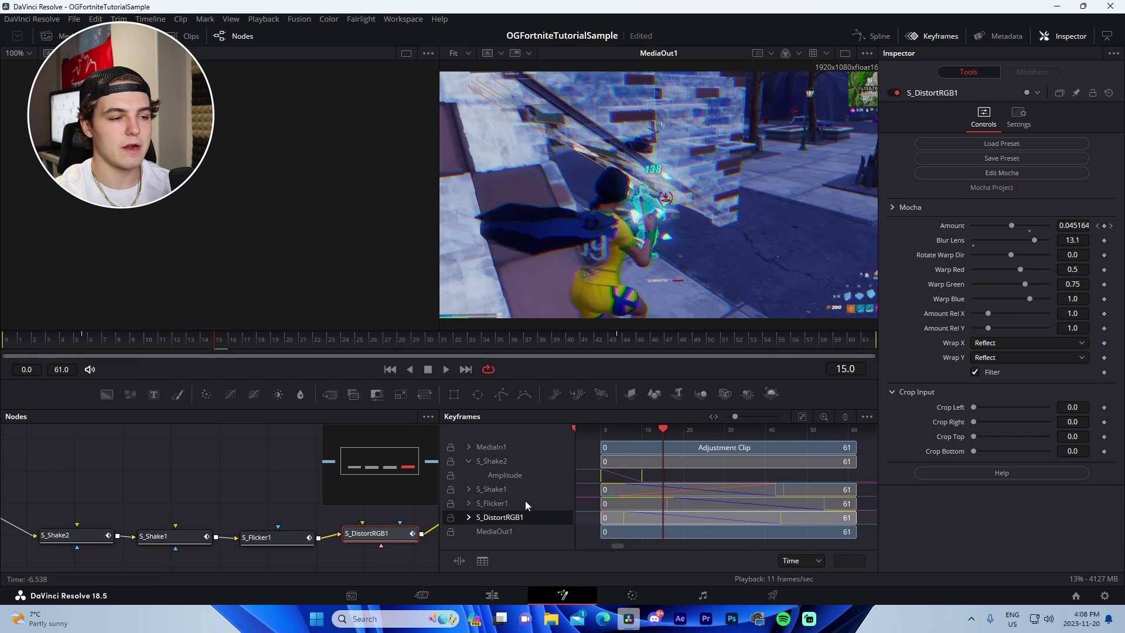
left_click(468, 489)
scroll(690, 479, "down", 1)
left_click_drag(803, 513, 757, 491)
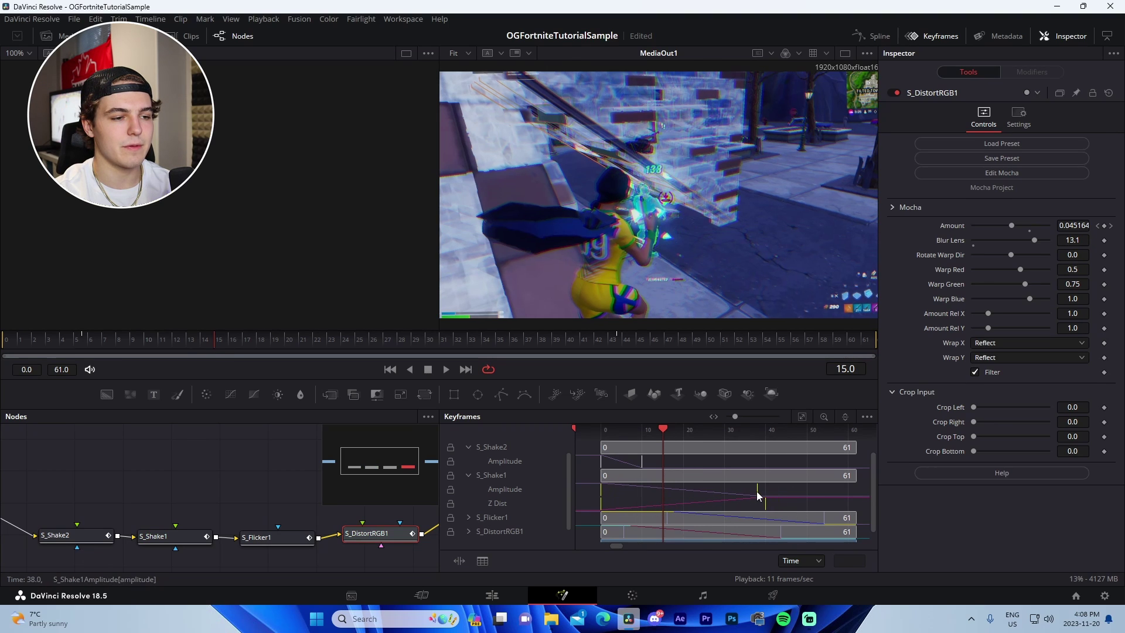
Step: Place the S_Flicker1 Amplitude and S_DistortRGB1 Amount keyframes at frames 0 and 38, and preview the effect
left_click(469, 517)
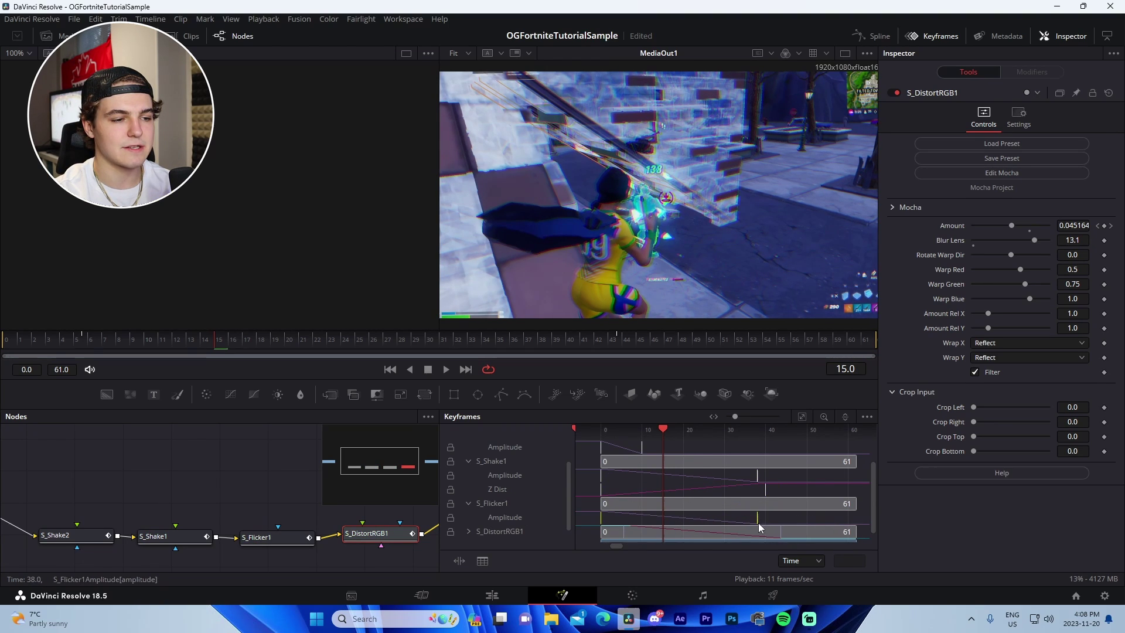
left_click(471, 530)
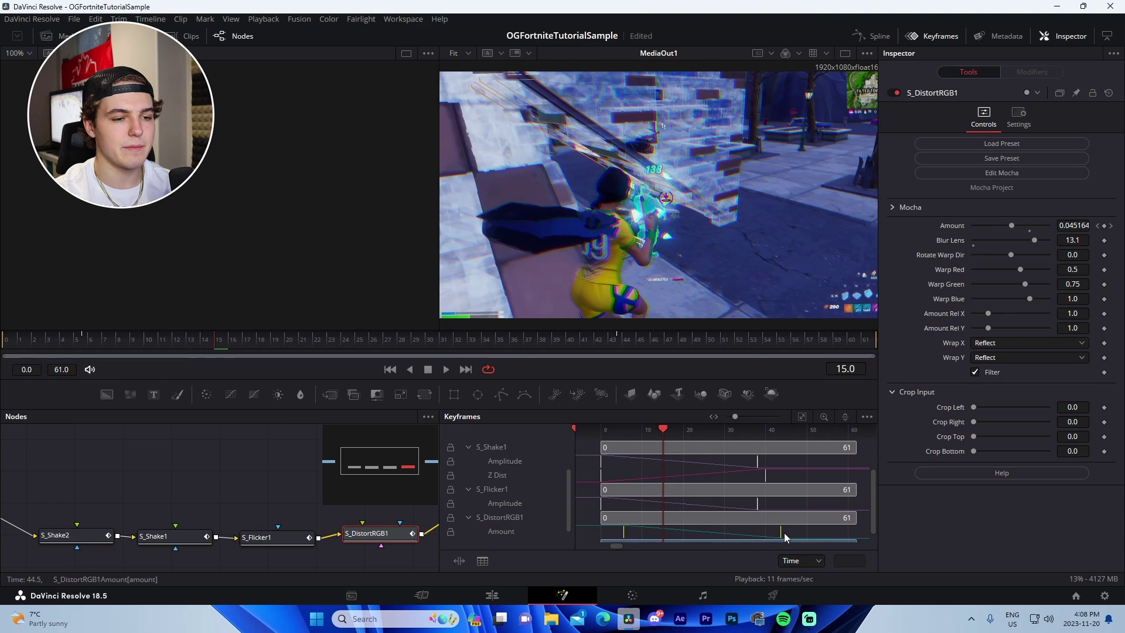
left_click_drag(784, 533, 759, 532)
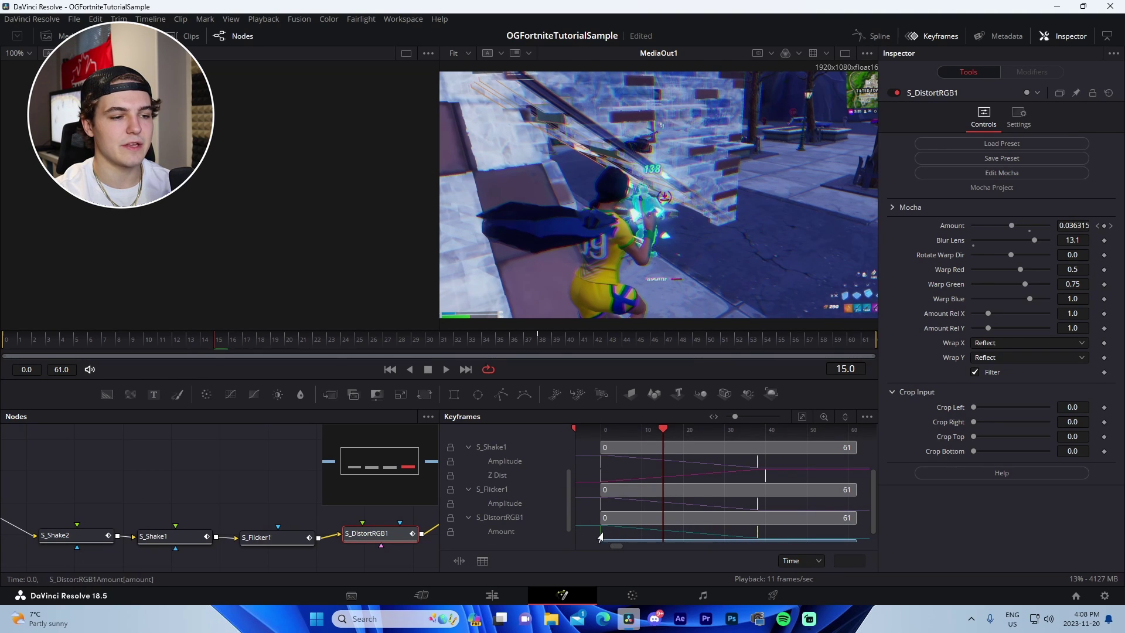
left_click_drag(677, 486, 706, 486)
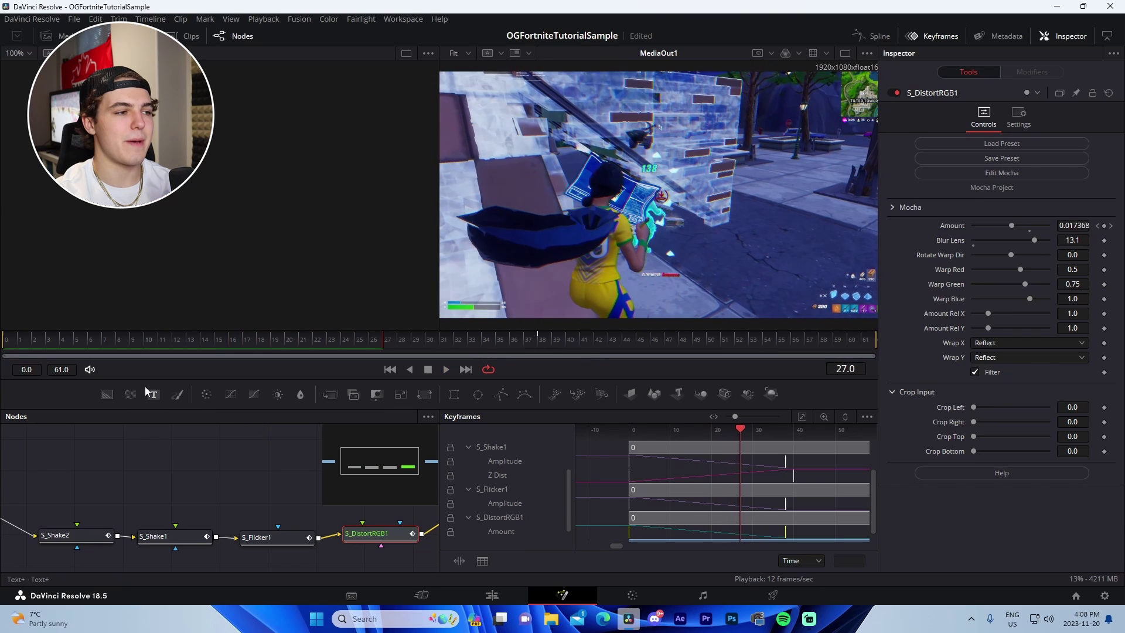
Step: Return to the Edit page and delete the extra adjustment clip copy ahead of the 138 split on Video 3
left_click(493, 595)
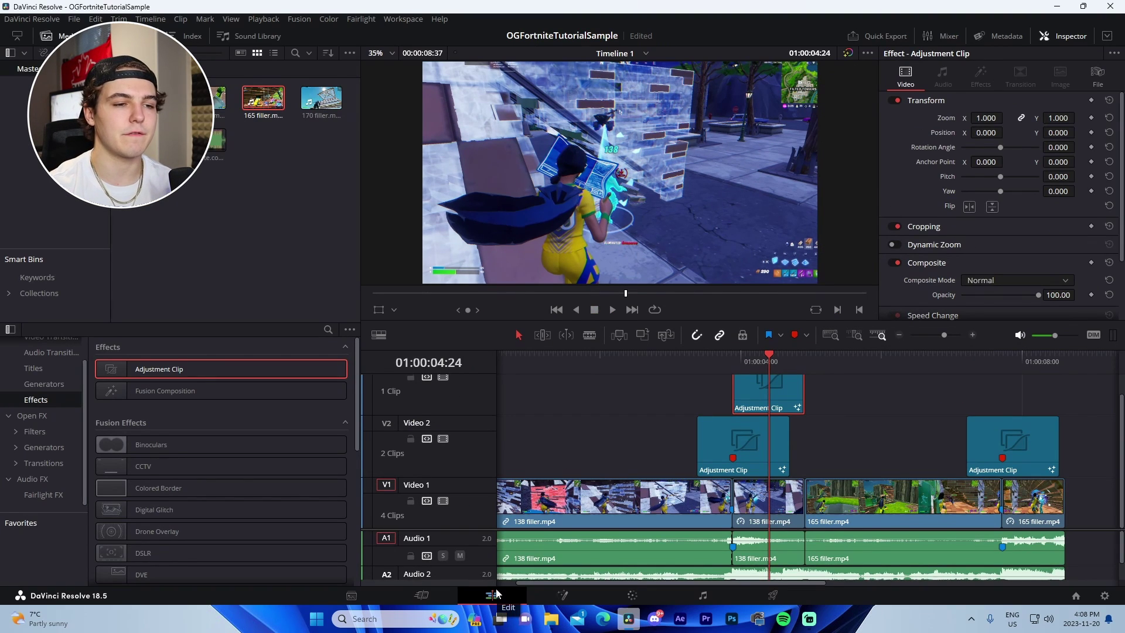
mouse_move(780, 393)
left_mouse_down()
mouse_move(702, 392)
mouse_move(789, 396)
left_mouse_up()
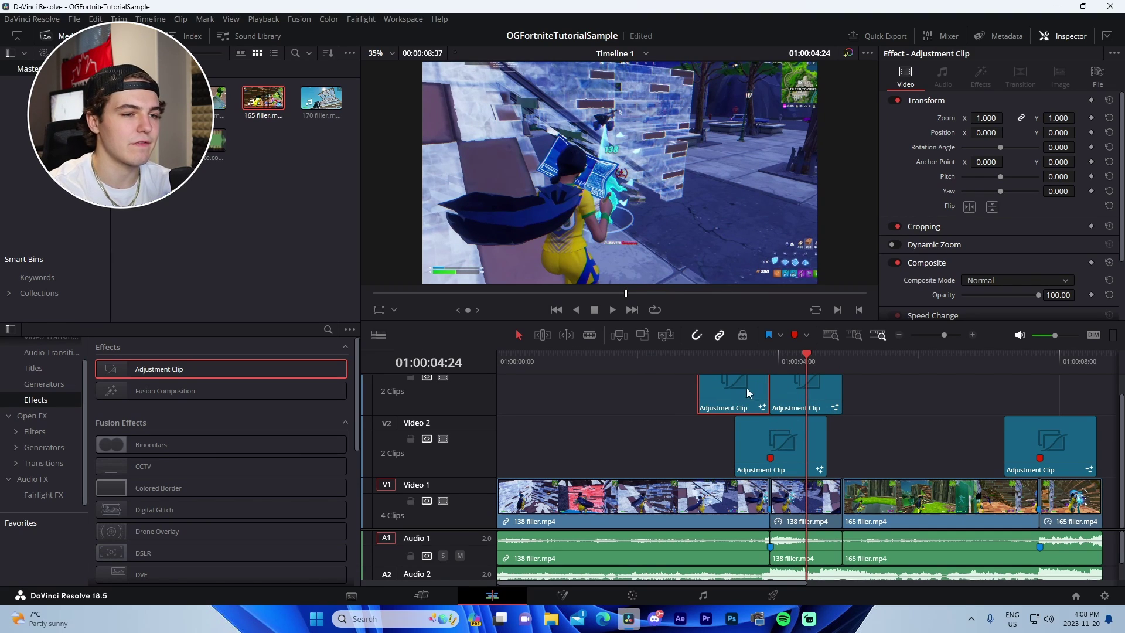
key("Delete")
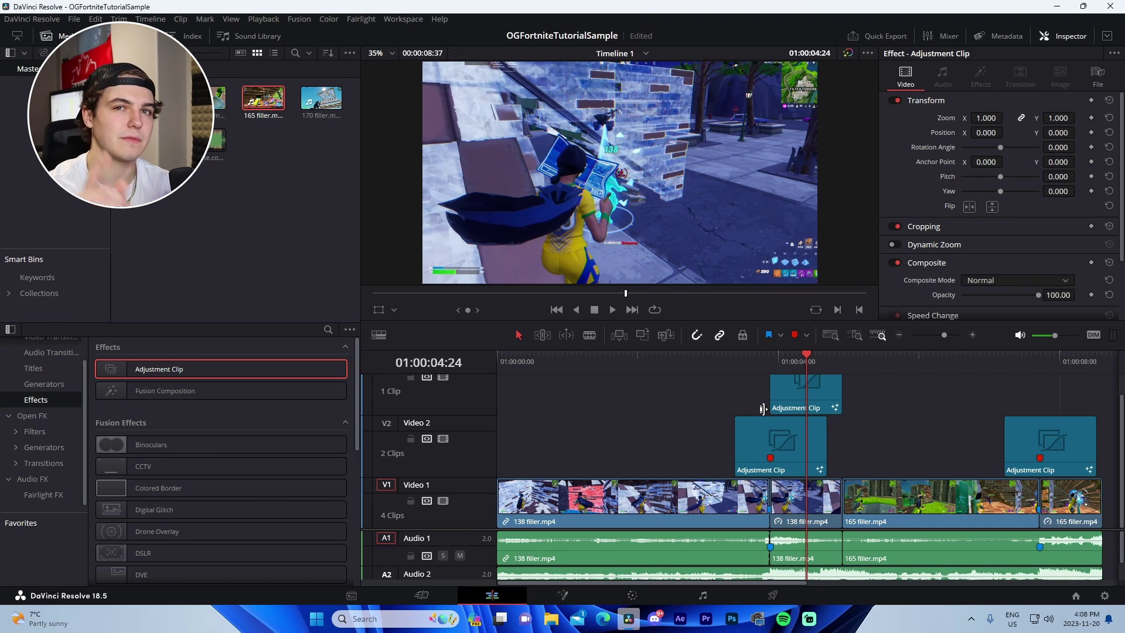
left_click(937, 444)
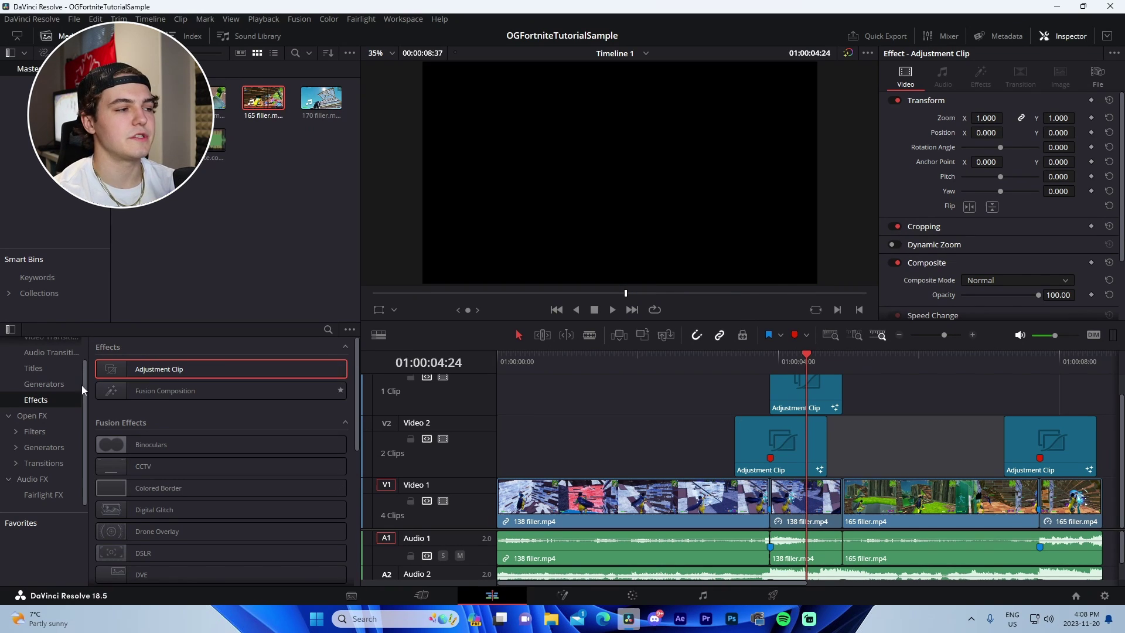
Step: Add a Cross Dissolve video transition at the cut between the 138 and 165 clips and play across it
scroll(41, 380, "up", 1)
left_click(49, 361)
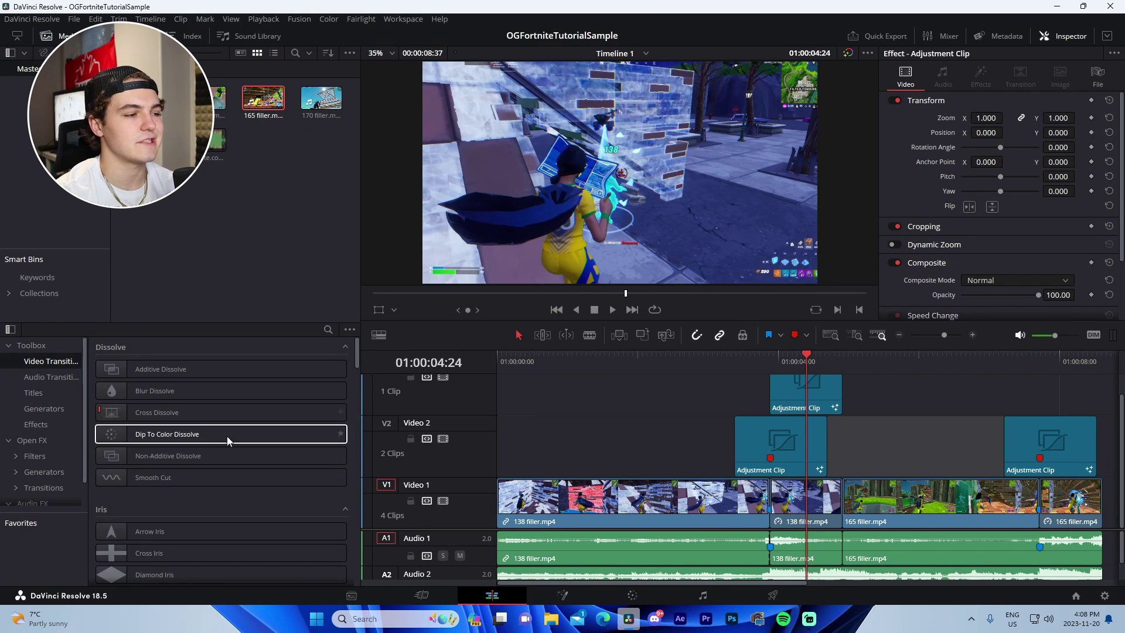
left_click_drag(176, 412, 848, 500)
left_click_drag(819, 359, 833, 357)
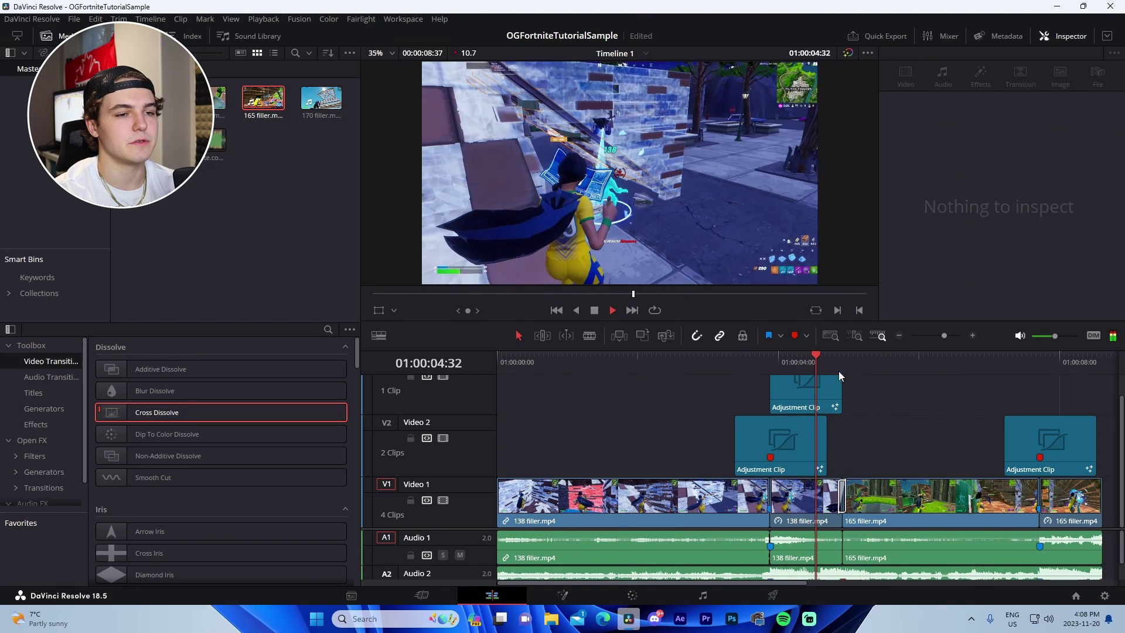
key("space")
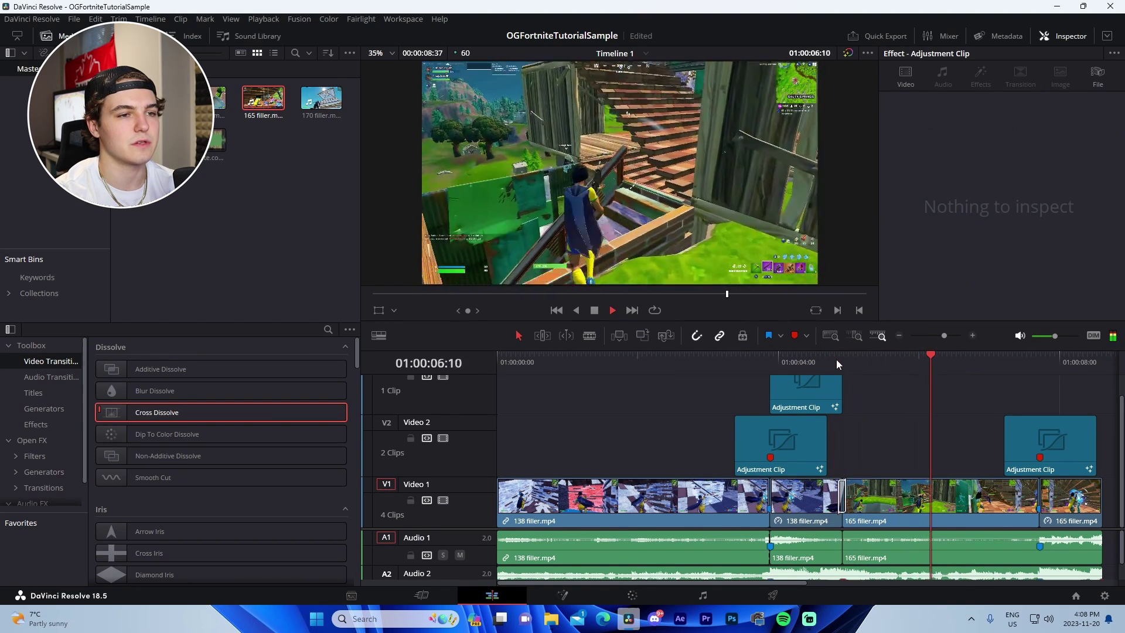
left_click(837, 361)
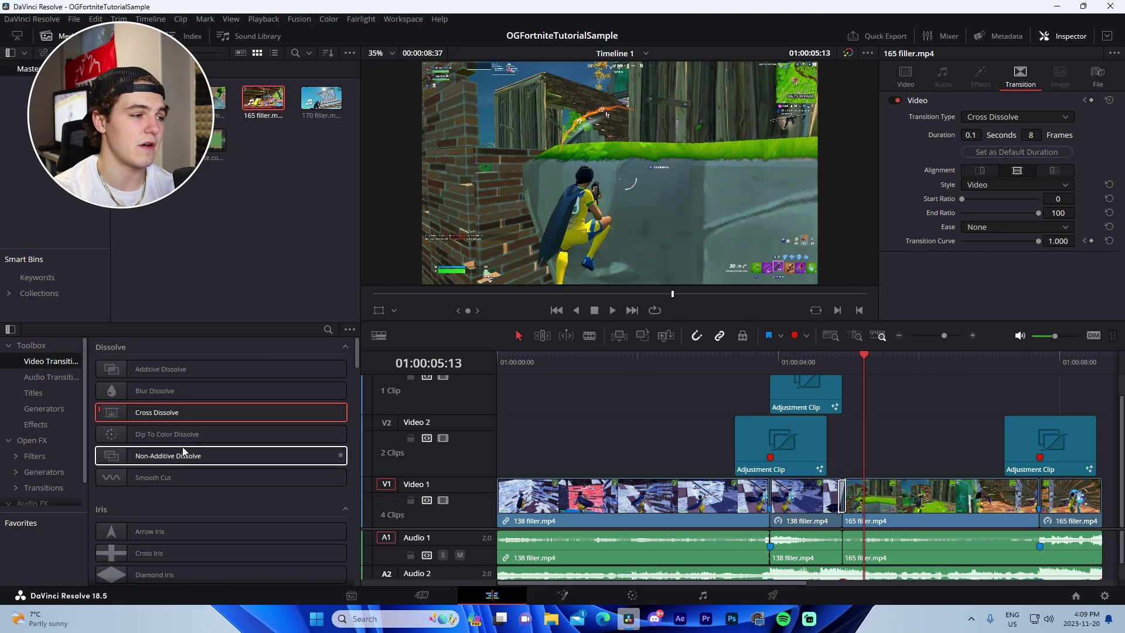
Step: Replace the transition between the 138 and 165 clips with a Non-Additive Dissolve, preview it, and lengthen it to 14 frames
left_click_drag(296, 455, 846, 495)
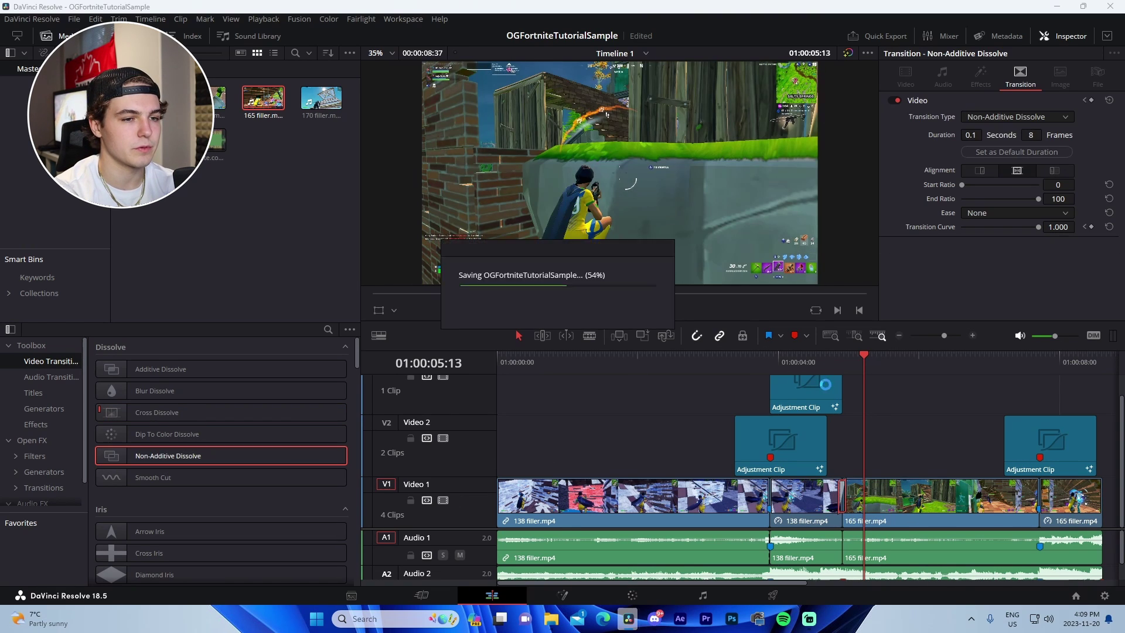
left_click(812, 363)
left_click(883, 428)
key("space")
key("space")
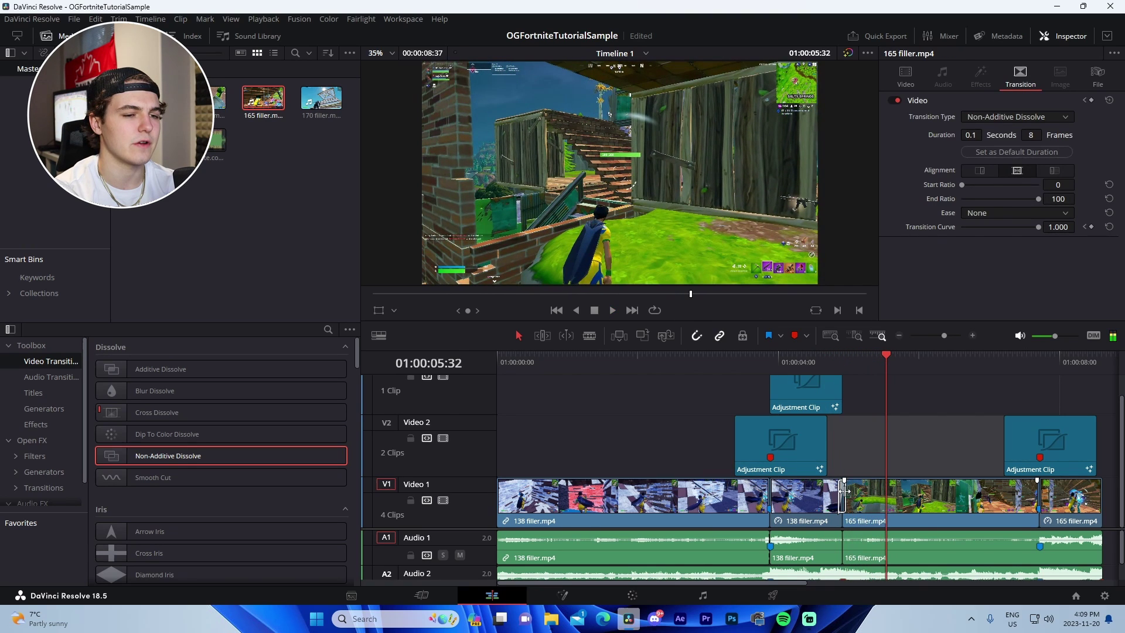
left_click_drag(844, 491, 849, 492)
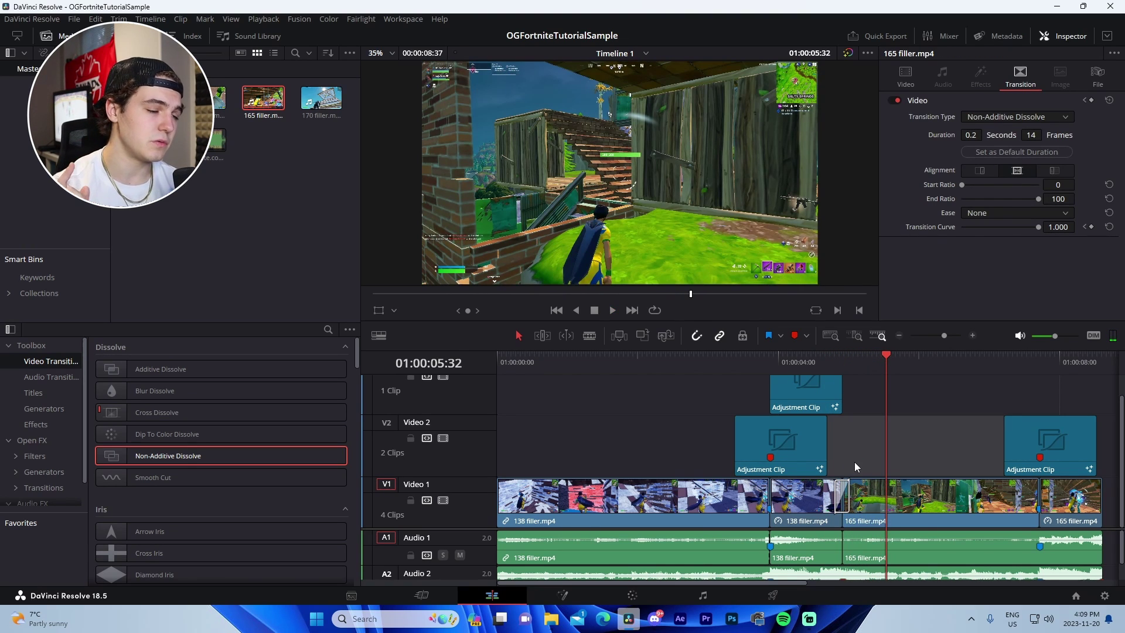
Step: Duplicate the Video 3 impact adjustment clip over the 165 shot, from its split to the end of the segment
scroll(852, 422, "right", 2)
scroll(852, 422, "up", 1)
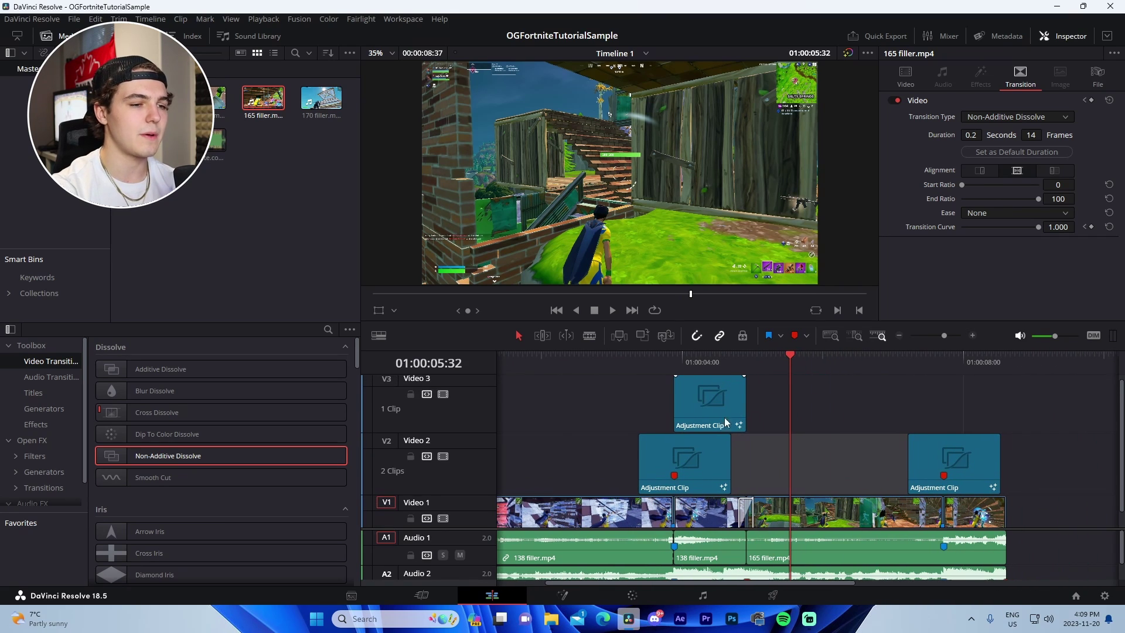
left_click_drag(714, 413, 1004, 400, "alt")
left_click(1025, 406)
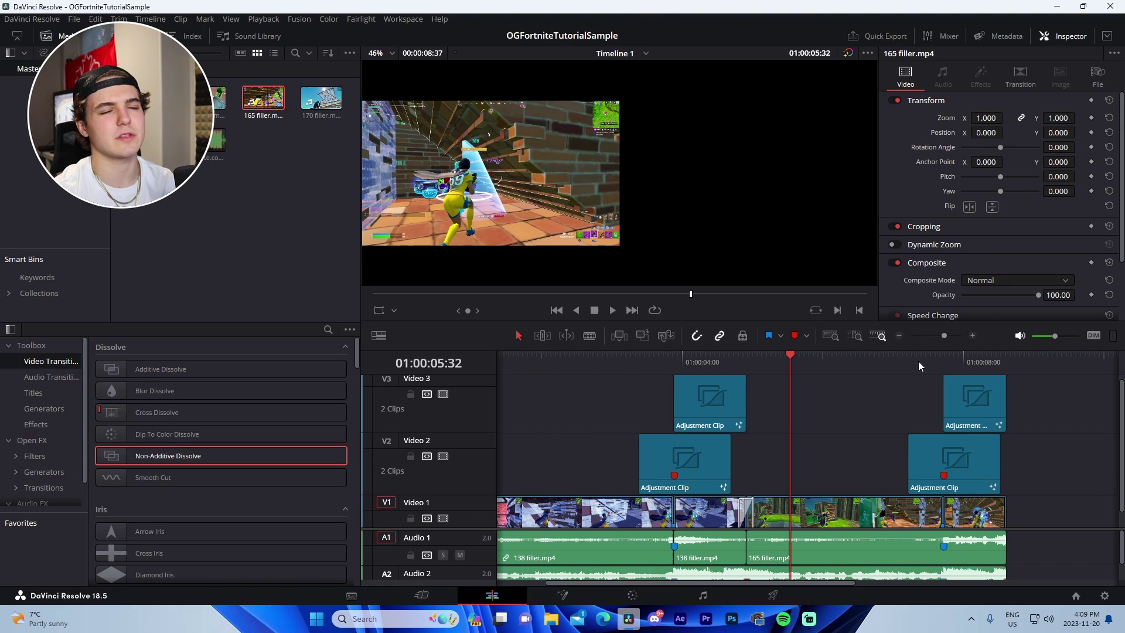
key("space")
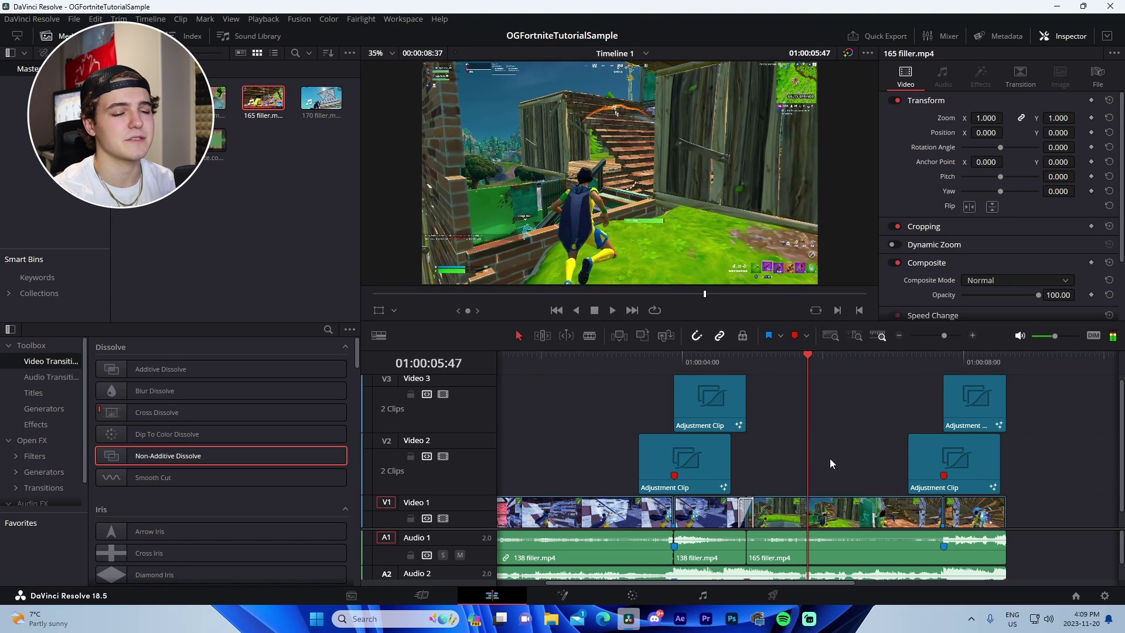
Step: Open the Deliver page for exporting the timeline
left_click(784, 597)
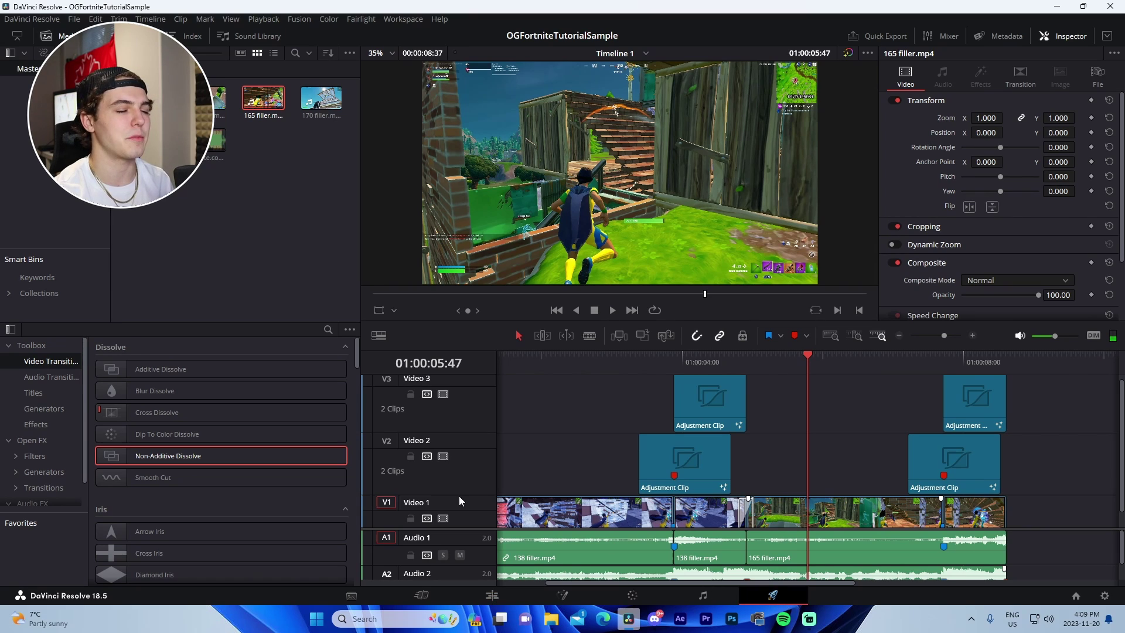